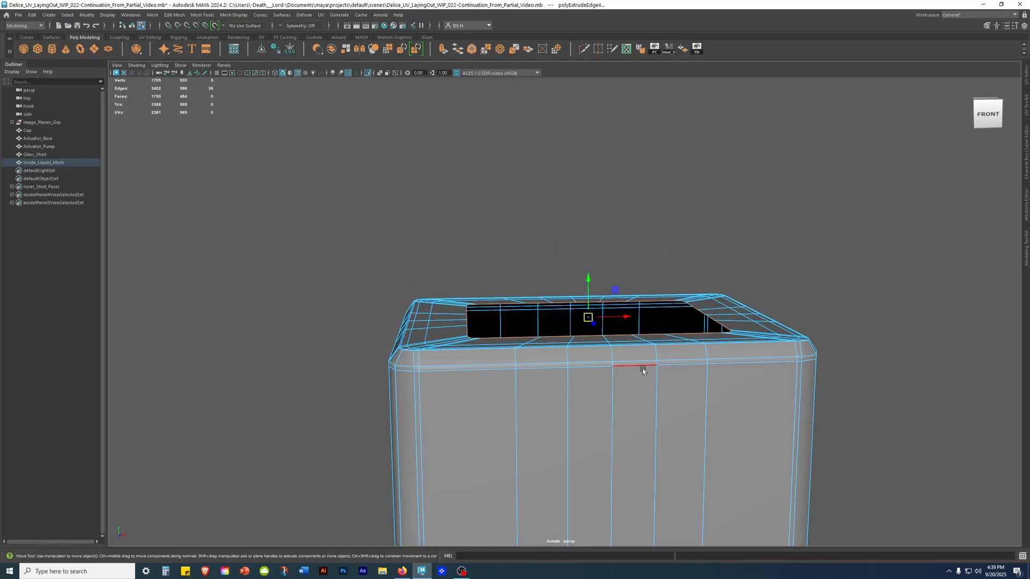
# Deselect the edges and inspect the top opening of the inside liquid mesh with smooth preview toggled on and off.
pyautogui.click(859, 245)
pyautogui.moveTo(768, 309); pyautogui.dragTo(762, 315, button='right')
pyautogui.keyDown('alt'); pyautogui.moveTo(894, 214); pyautogui.dragTo(822, 328); pyautogui.keyUp('alt')
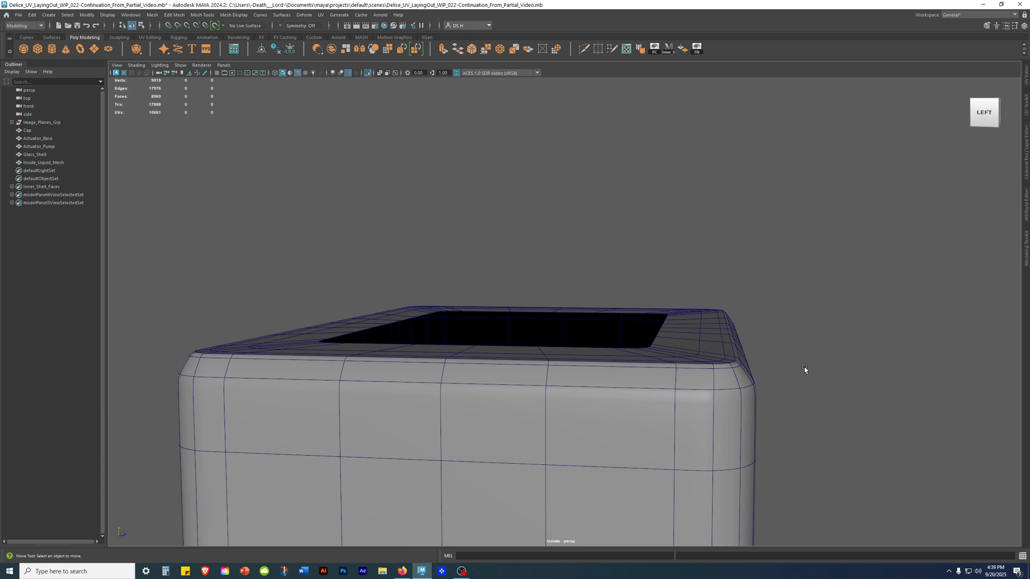
pyautogui.click(708, 350)
pyautogui.press('1')
pyautogui.keyDown('alt'); pyautogui.moveTo(723, 347); pyautogui.dragTo(653, 340); pyautogui.keyUp('alt')
pyautogui.press('3')
pyautogui.keyDown('alt'); pyautogui.moveTo(653, 336); pyautogui.dragTo(513, 326); pyautogui.keyUp('alt')
pyautogui.press('1')
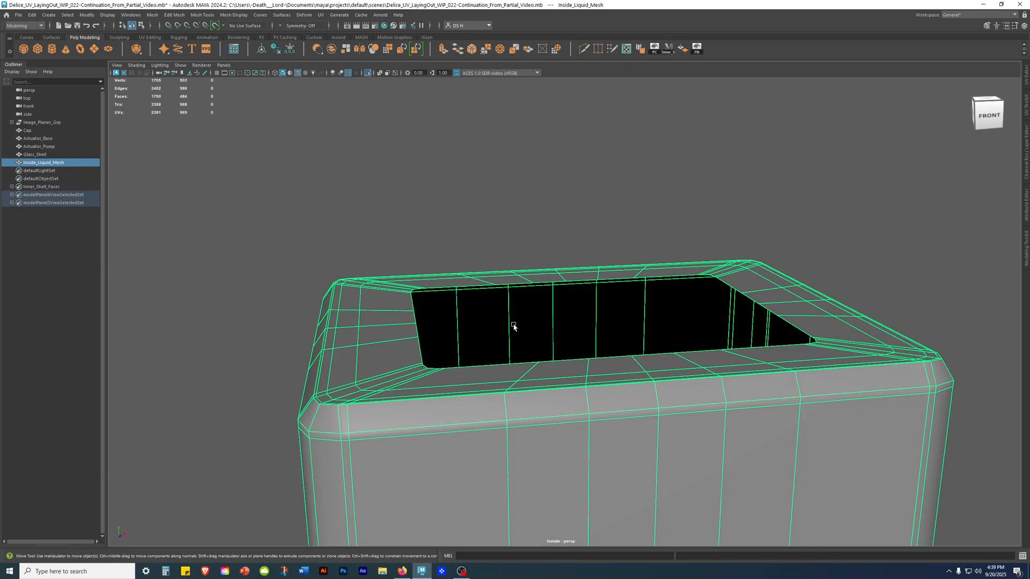
pyautogui.keyDown('alt'); pyautogui.moveTo(512, 326); pyautogui.dragTo(538, 304, button='middle'); pyautogui.keyUp('alt')
pyautogui.keyDown('alt'); pyautogui.moveTo(538, 305); pyautogui.dragTo(547, 301, button='right'); pyautogui.keyUp('alt')
pyautogui.keyDown('alt'); pyautogui.moveTo(547, 301); pyautogui.dragTo(679, 330); pyautogui.keyUp('alt')
# Compare the liquid mesh's upper corners with the bottle reference in the side view, smoothed and unsmoothed.
pyautogui.press('space')
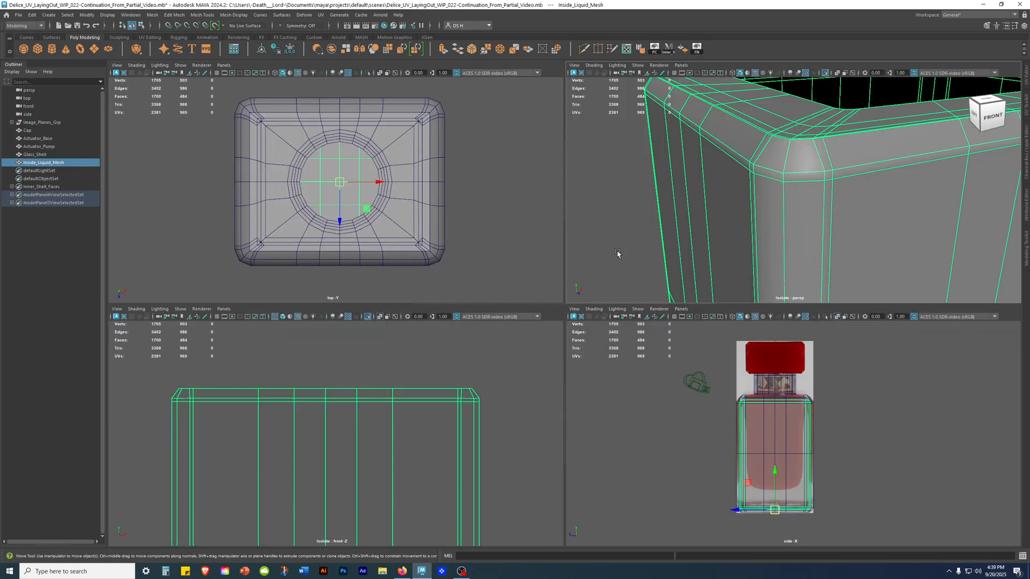
pyautogui.press('space')
pyautogui.scroll(5, 480, 233)
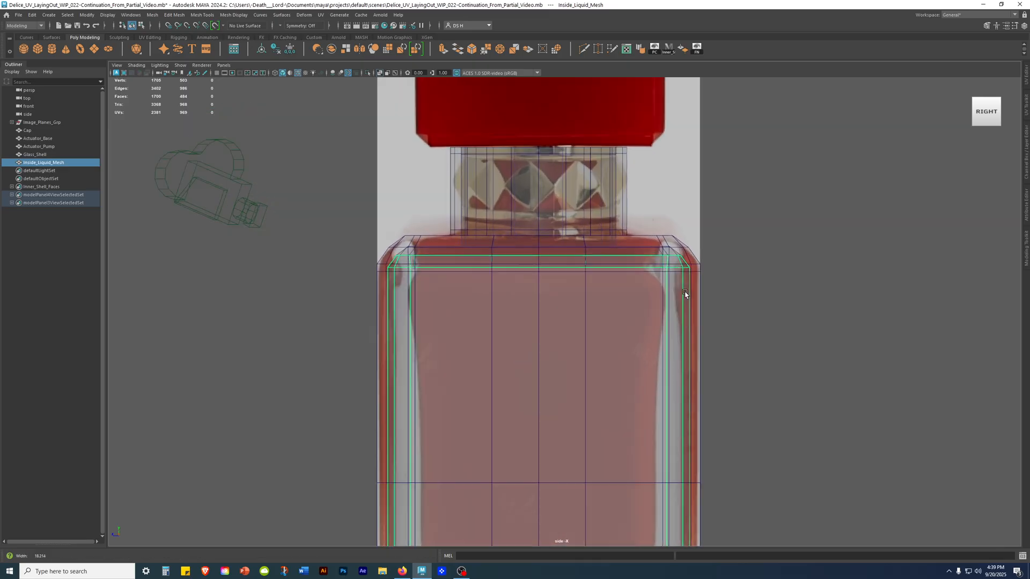
pyautogui.press('space')
pyautogui.press('3')
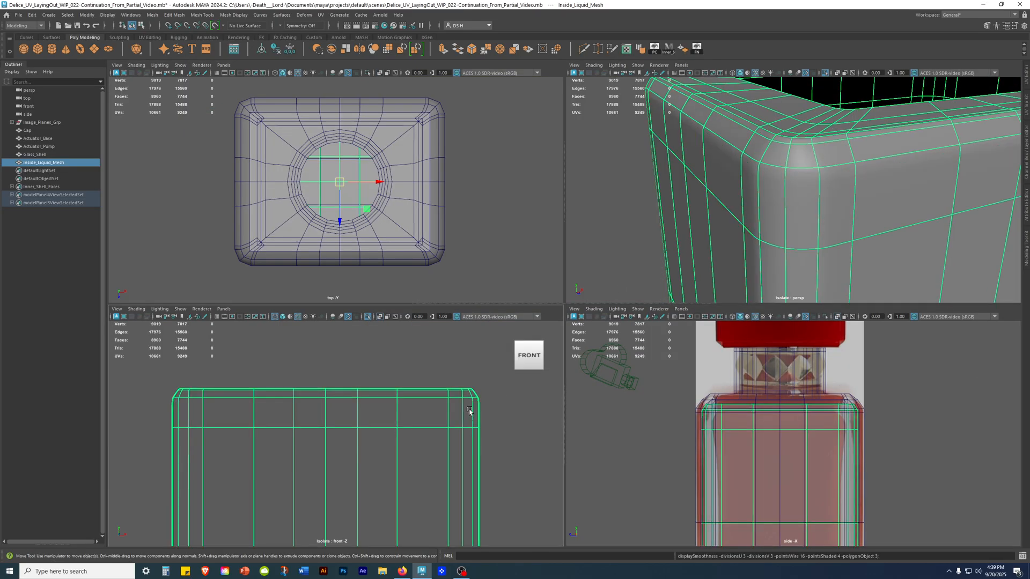
pyautogui.press('1')
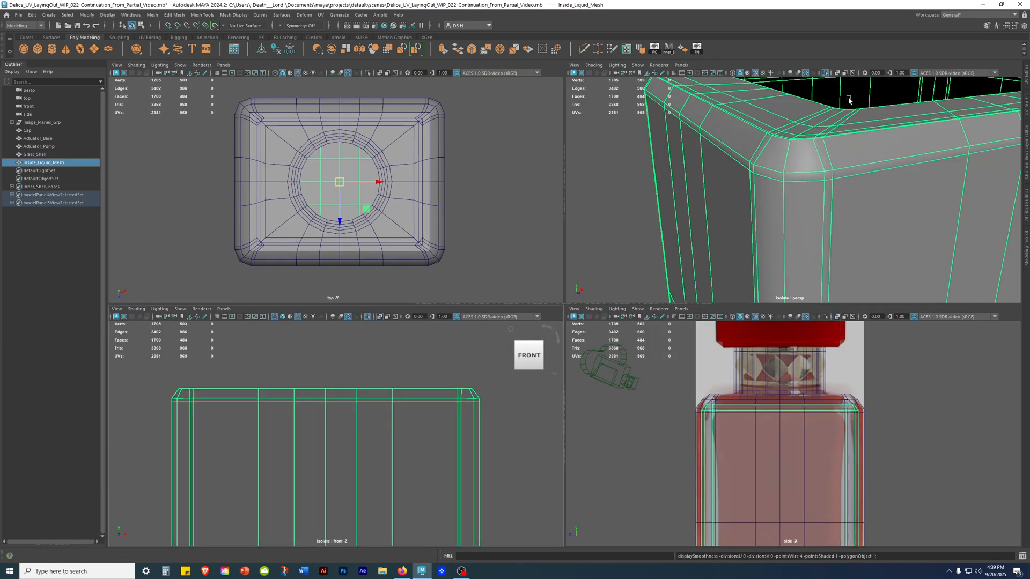
# Open the UV Toolkit and UV Editor and frame the liquid mesh's UV shells.
pyautogui.click(1025, 106)
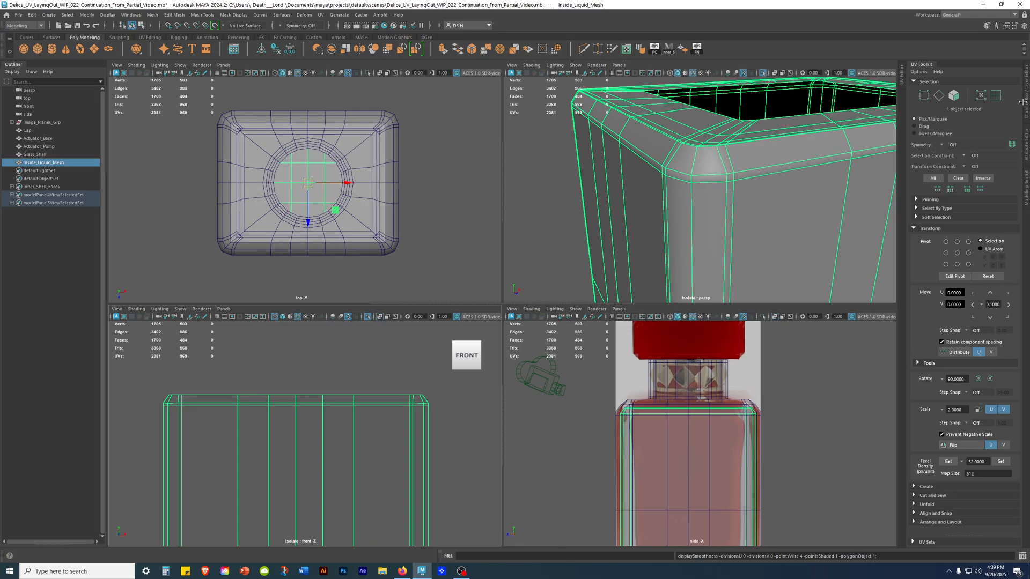
pyautogui.click(902, 70)
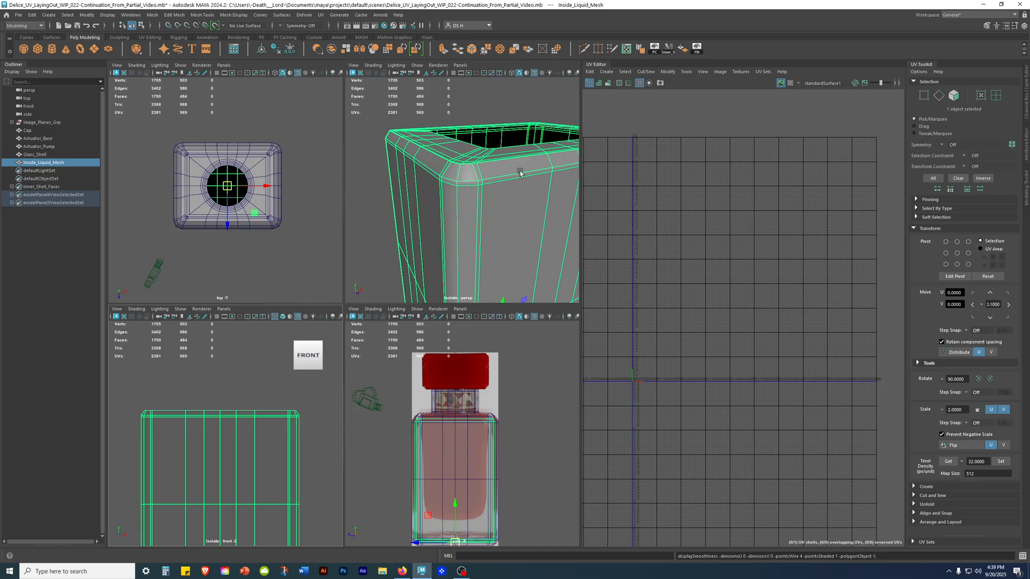
pyautogui.keyDown('alt'); pyautogui.moveTo(765, 274); pyautogui.dragTo(689, 270, button='middle'); pyautogui.keyUp('alt')
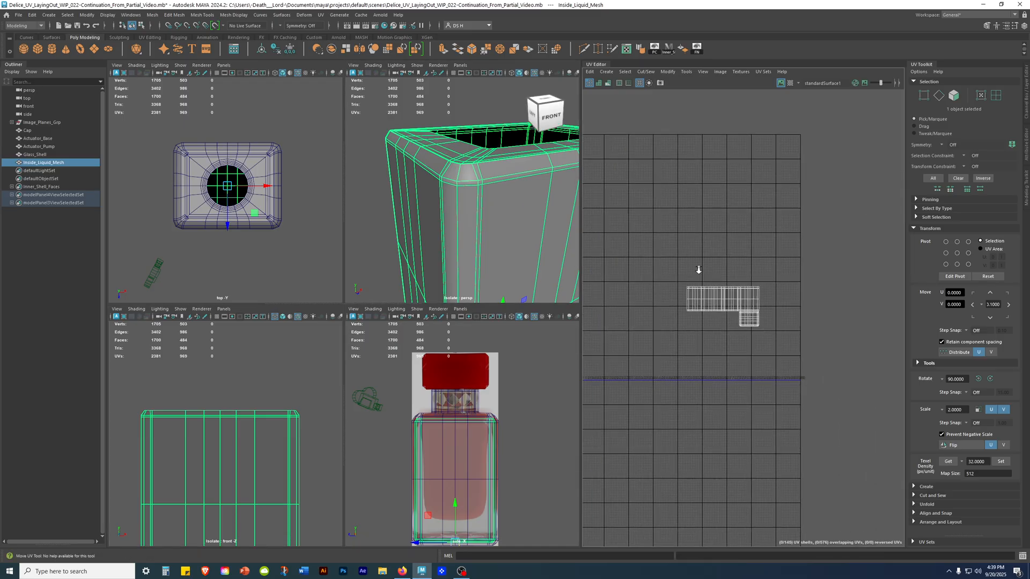
pyautogui.keyDown('alt'); pyautogui.moveTo(689, 270); pyautogui.dragTo(903, 409, button='right'); pyautogui.keyUp('alt')
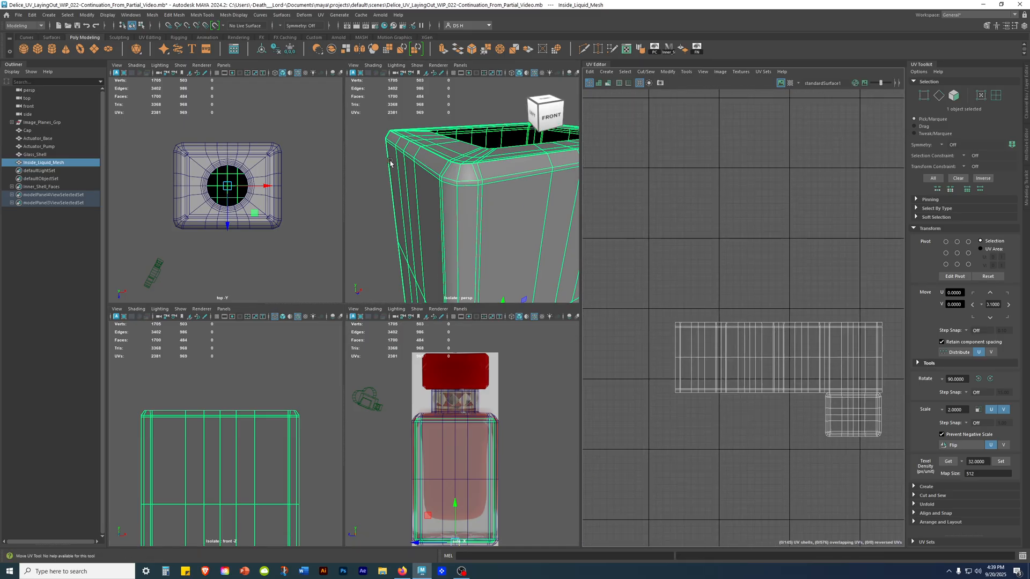
# Insert an edge loop around the liquid mesh's upper bevel, just below the top rim, and check it in the UV layout.
pyautogui.press('space')
pyautogui.keyDown('alt'); pyautogui.moveTo(360, 283); pyautogui.dragTo(447, 292); pyautogui.keyUp('alt')
pyautogui.keyDown('alt'); pyautogui.moveTo(446, 292); pyautogui.dragTo(371, 279, button='middle'); pyautogui.keyUp('alt')
pyautogui.keyDown('alt'); pyautogui.moveTo(371, 279); pyautogui.dragTo(396, 205); pyautogui.keyUp('alt')
pyautogui.keyDown('shift'); pyautogui.moveTo(426, 192); pyautogui.dragTo(351, 206, button='right'); pyautogui.keyUp('shift')
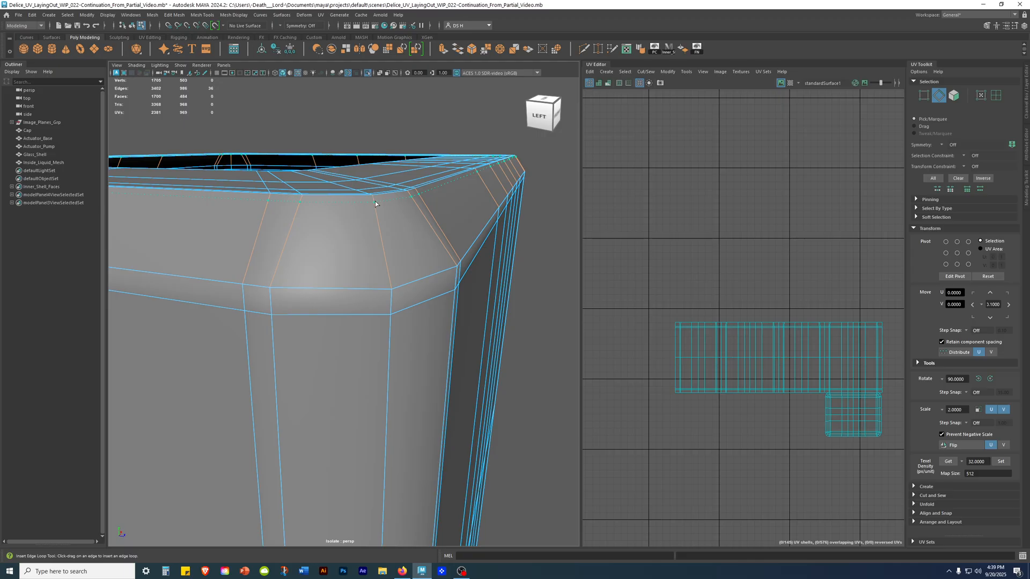
pyautogui.moveTo(375, 201); pyautogui.dragTo(376, 203)
pyautogui.press('w')
pyautogui.keyDown('alt'); pyautogui.moveTo(678, 322); pyautogui.dragTo(1019, 477, button='right'); pyautogui.keyUp('alt')
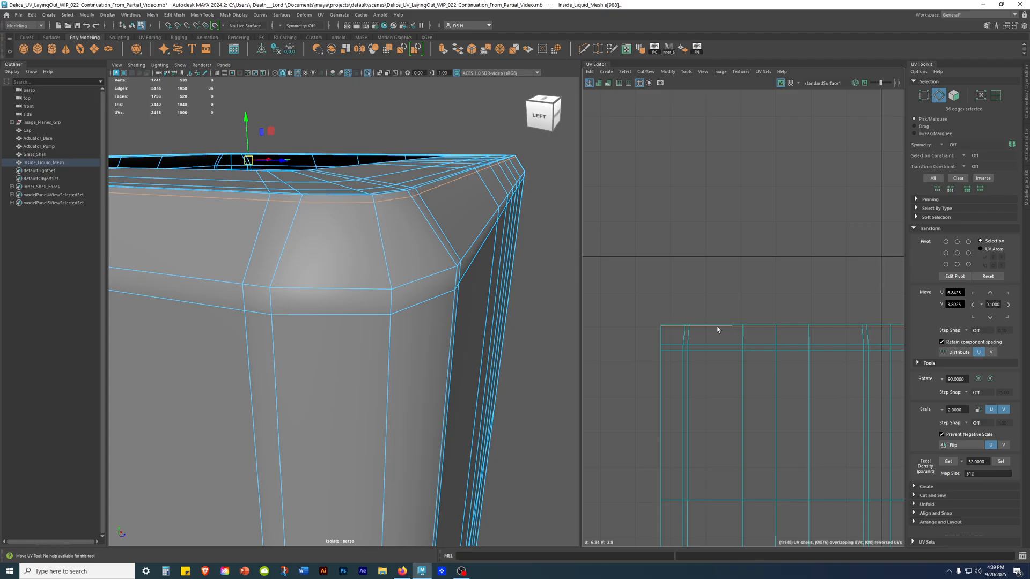
pyautogui.keyDown('alt'); pyautogui.moveTo(341, 257); pyautogui.dragTo(300, 266, button='right'); pyautogui.keyUp('alt')
pyautogui.keyDown('alt'); pyautogui.moveTo(300, 266); pyautogui.dragTo(253, 290); pyautogui.keyUp('alt')
# Clear the edge selection and close the UV Toolkit and UV Editor.
pyautogui.click(509, 230)
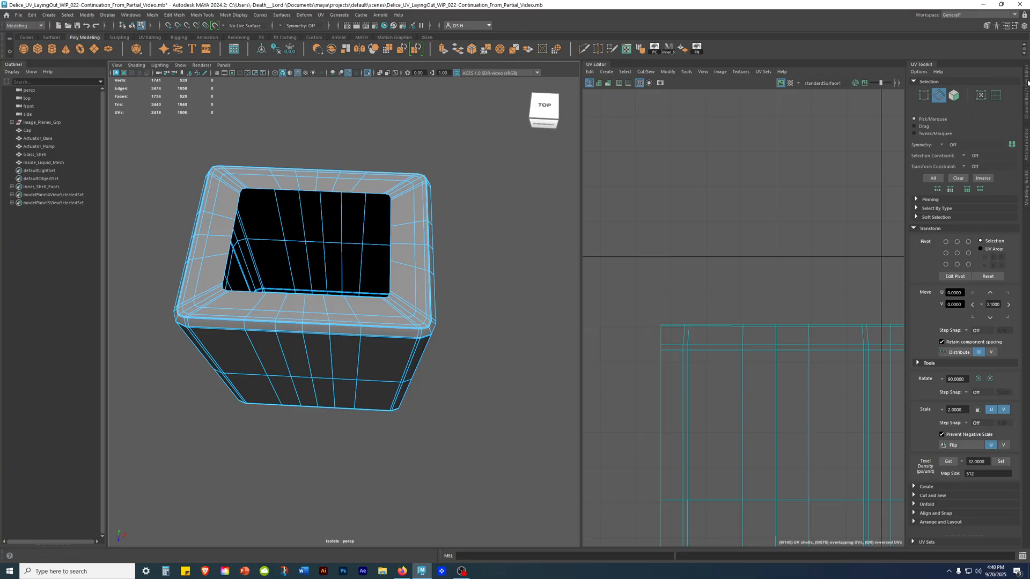
pyautogui.click(1027, 81)
pyautogui.click(1027, 81)
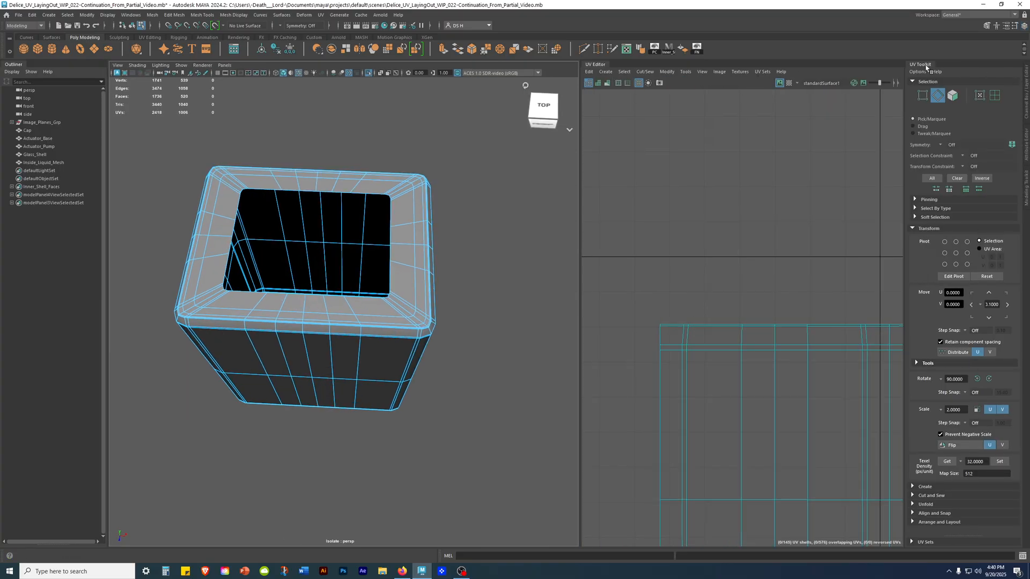
pyautogui.click(929, 65)
pyautogui.click(662, 65)
pyautogui.scroll(2, 485, 227)
pyautogui.keyDown('alt'); pyautogui.moveTo(485, 227); pyautogui.dragTo(543, 329, button='middle'); pyautogui.keyUp('alt')
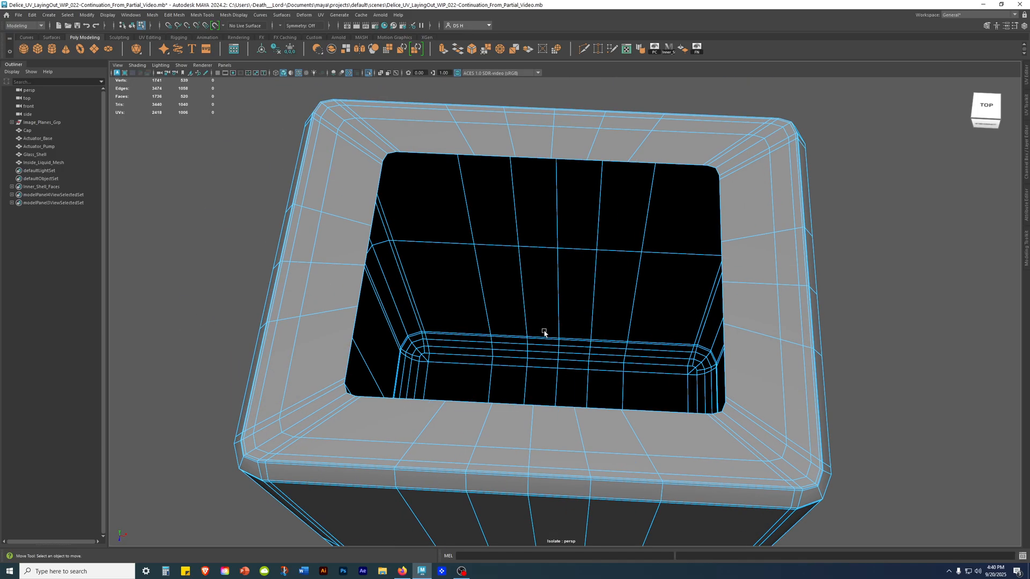
# Select the five vertices rounding one rear corner of the opening in vertex mode, displaying the mesh as wireframe.
pyautogui.keyDown('alt'); pyautogui.moveTo(339, 213); pyautogui.dragTo(340, 227); pyautogui.keyUp('alt')
pyautogui.moveTo(441, 160); pyautogui.dragTo(401, 160, button='right')
pyautogui.keyDown('alt'); pyautogui.moveTo(425, 214); pyautogui.dragTo(384, 192); pyautogui.keyUp('alt')
pyautogui.keyDown('alt'); pyautogui.moveTo(384, 192); pyautogui.dragTo(380, 198, button='middle'); pyautogui.keyUp('alt')
pyautogui.keyDown('alt'); pyautogui.moveTo(380, 197); pyautogui.dragTo(447, 187); pyautogui.keyUp('alt')
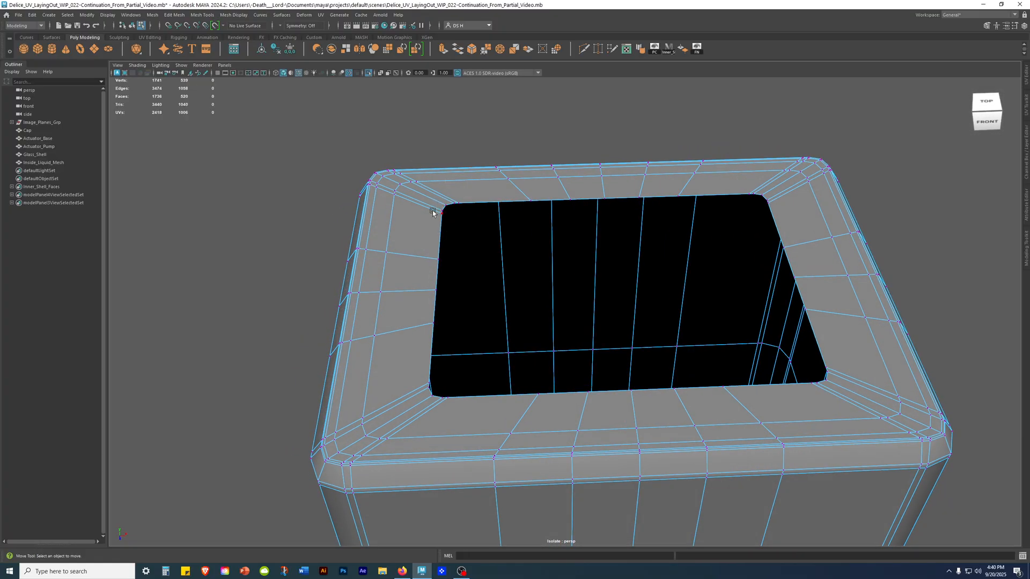
pyautogui.moveTo(420, 186); pyautogui.dragTo(286, 121)
pyautogui.press('4')
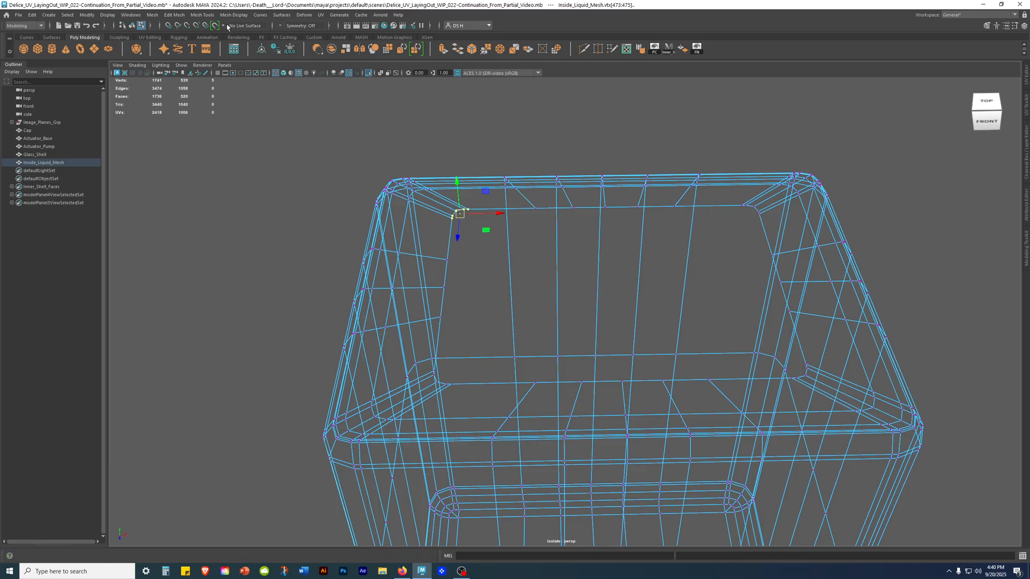
# Set symmetry to Object X to include the opposite rear corner's vertices, and return to shaded display.
pyautogui.click(284, 25)
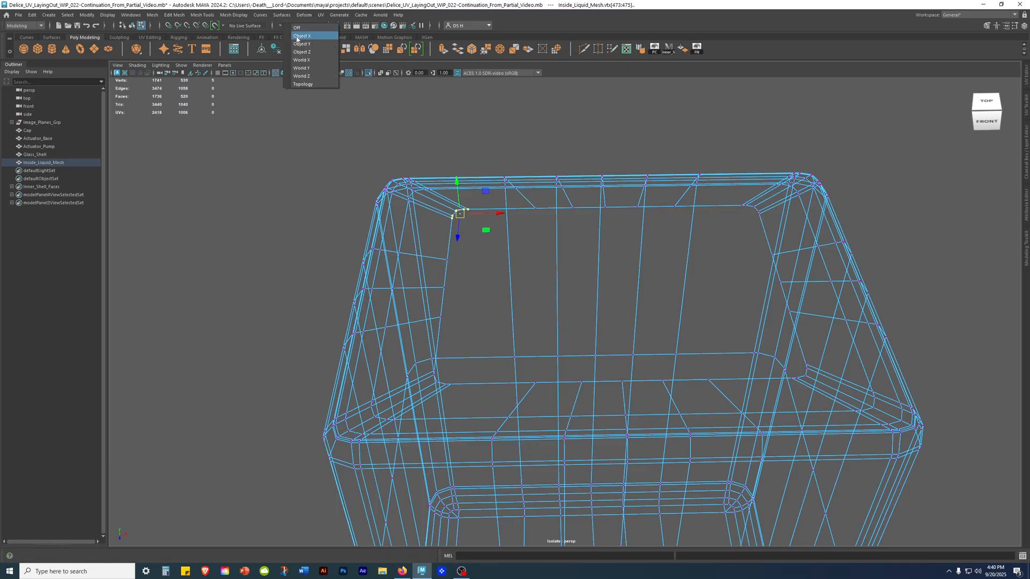
pyautogui.click(298, 36)
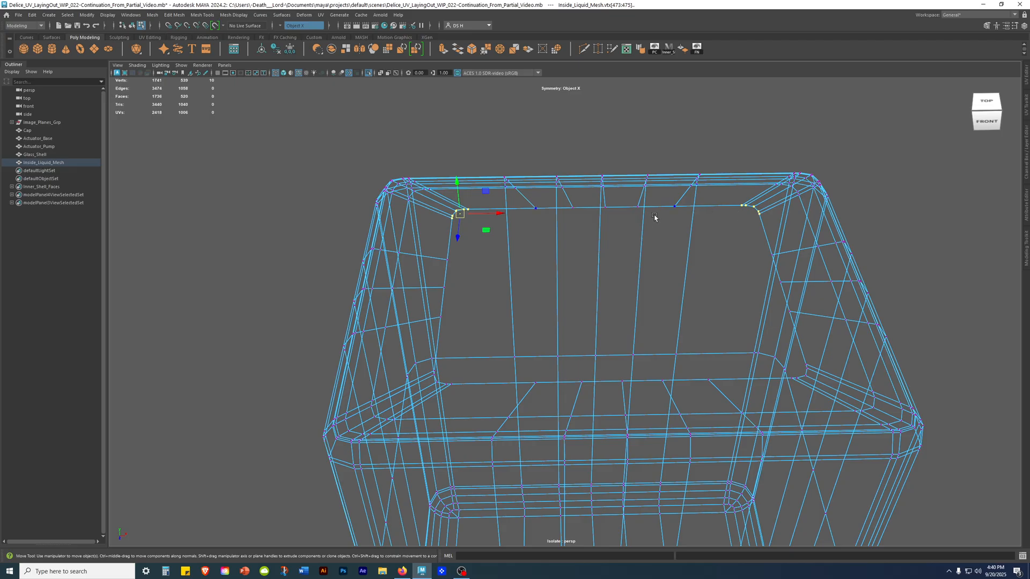
pyautogui.press('5')
pyautogui.moveTo(504, 240)
pyautogui.keyDown('alt'); pyautogui.mouseDown()
pyautogui.moveTo(517, 294)
pyautogui.moveTo(477, 268)
pyautogui.mouseUp(); pyautogui.keyUp('alt')
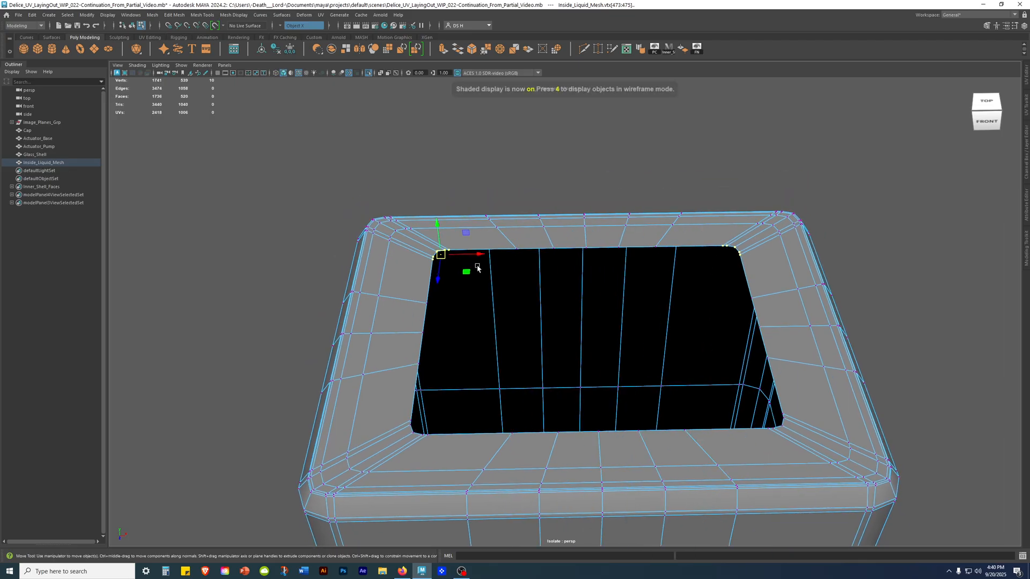
pyautogui.scroll(-3, 438, 173)
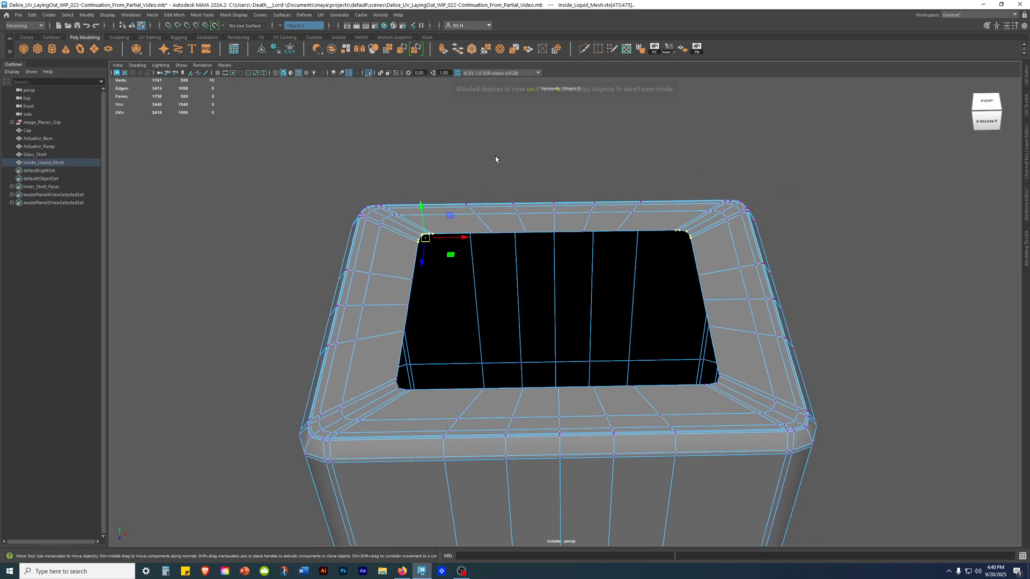
# Merge the selected vertices of each rear opening corner to their center.
pyautogui.keyDown('shift'); pyautogui.rightClick(391, 123); pyautogui.keyUp('shift')
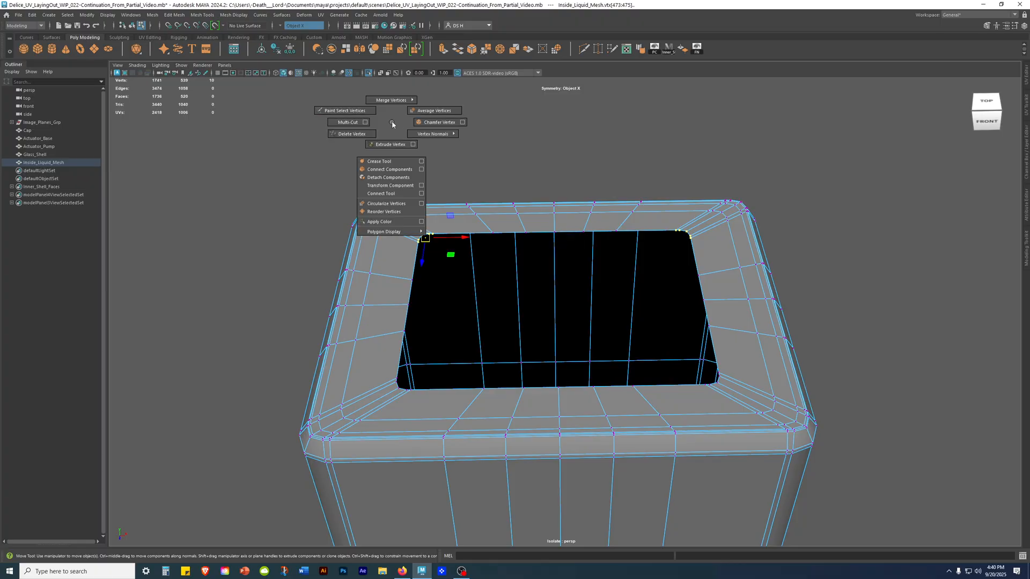
pyautogui.keyDown('shift'); pyautogui.moveTo(392, 123); pyautogui.dragTo(389, 95, button='right'); pyautogui.keyUp('shift')
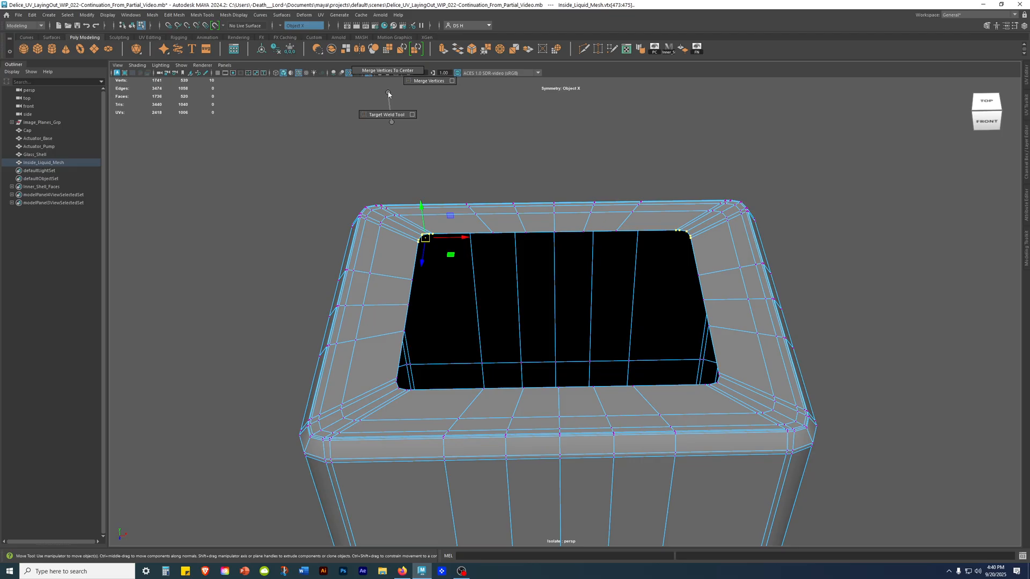
pyautogui.keyDown('shift'); pyautogui.moveTo(389, 94); pyautogui.dragTo(393, 75, button='right'); pyautogui.keyUp('shift')
pyautogui.moveTo(490, 292)
pyautogui.keyDown('alt'); pyautogui.mouseDown()
pyautogui.moveTo(496, 338)
pyautogui.moveTo(478, 306)
pyautogui.mouseUp(); pyautogui.keyUp('alt')
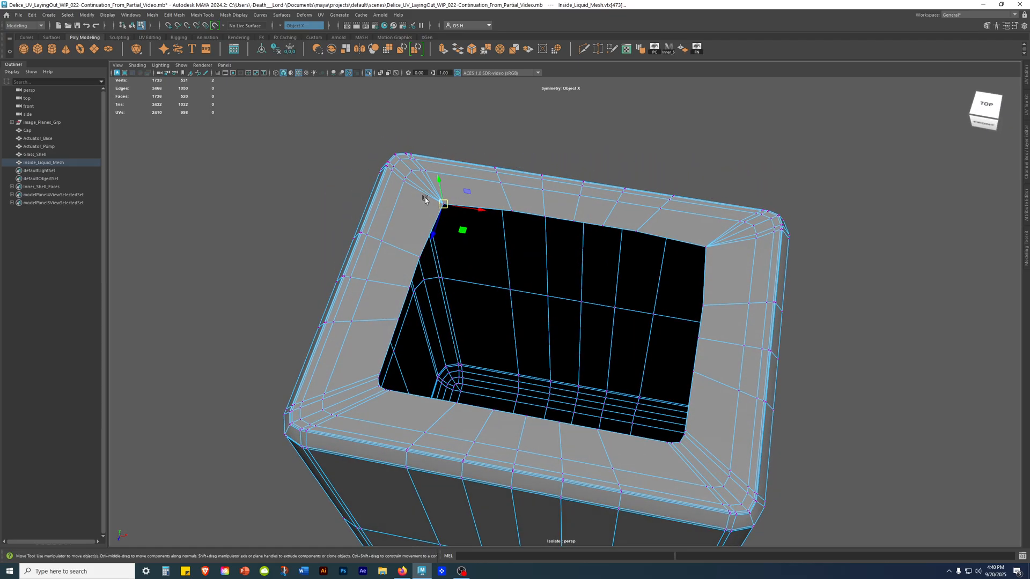
# Examine the topology converging at the merged rear corner of the opening from several angles.
pyautogui.keyDown('alt'); pyautogui.moveTo(448, 198); pyautogui.dragTo(430, 225); pyautogui.keyUp('alt')
pyautogui.keyDown('alt'); pyautogui.moveTo(384, 161); pyautogui.dragTo(462, 227, button='middle'); pyautogui.keyUp('alt')
pyautogui.keyDown('alt'); pyautogui.moveTo(462, 227); pyautogui.dragTo(605, 287, button='right'); pyautogui.keyUp('alt')
pyautogui.keyDown('alt'); pyautogui.moveTo(348, 203); pyautogui.dragTo(443, 236, button='middle'); pyautogui.keyUp('alt')
pyautogui.keyDown('alt'); pyautogui.moveTo(442, 236); pyautogui.dragTo(580, 268, button='right'); pyautogui.keyUp('alt')
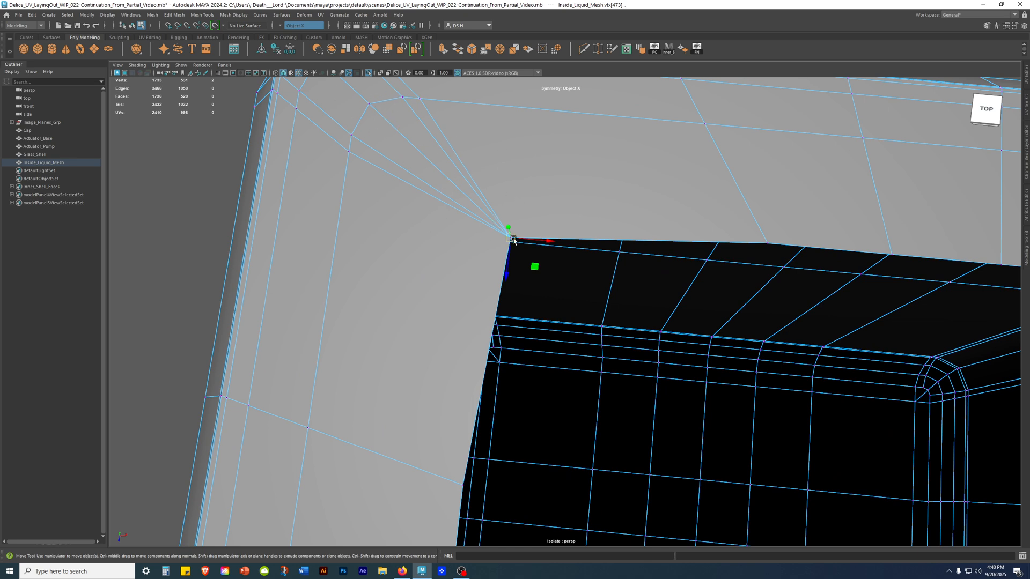
pyautogui.keyDown('alt'); pyautogui.moveTo(497, 247); pyautogui.dragTo(490, 206); pyautogui.keyUp('alt')
pyautogui.moveTo(333, 201)
pyautogui.keyDown('alt'); pyautogui.mouseDown()
pyautogui.moveTo(340, 214)
pyautogui.moveTo(372, 212)
pyautogui.mouseUp(); pyautogui.keyUp('alt')
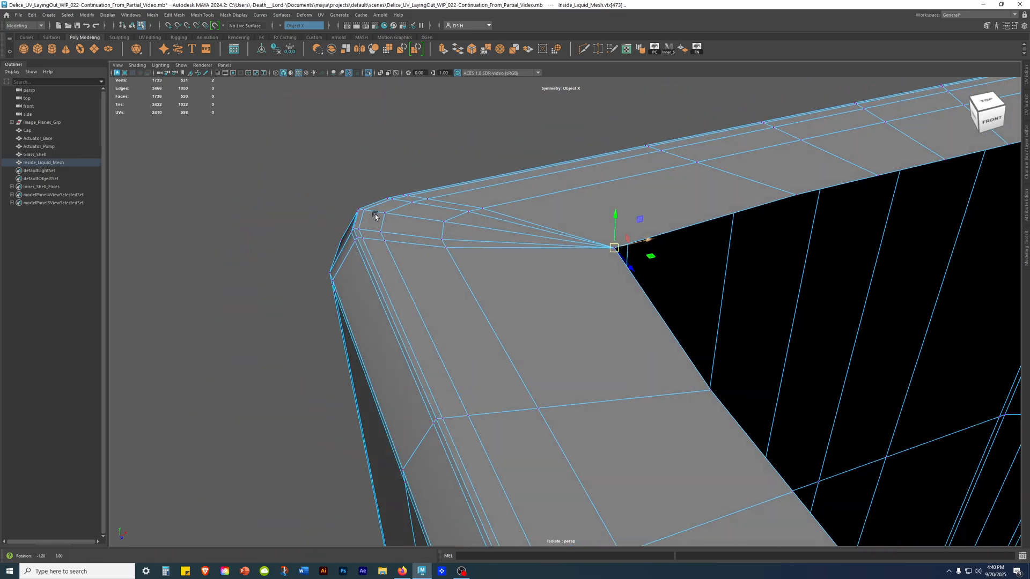
pyautogui.keyDown('alt'); pyautogui.moveTo(300, 292); pyautogui.dragTo(330, 332); pyautogui.keyUp('alt')
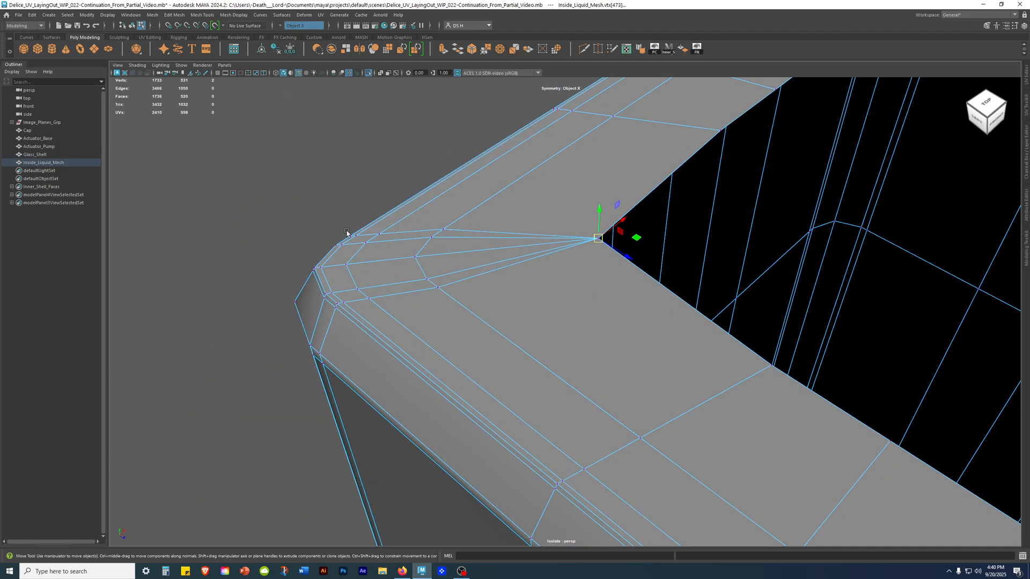
pyautogui.keyDown('alt'); pyautogui.moveTo(271, 296); pyautogui.dragTo(586, 352); pyautogui.keyUp('alt')
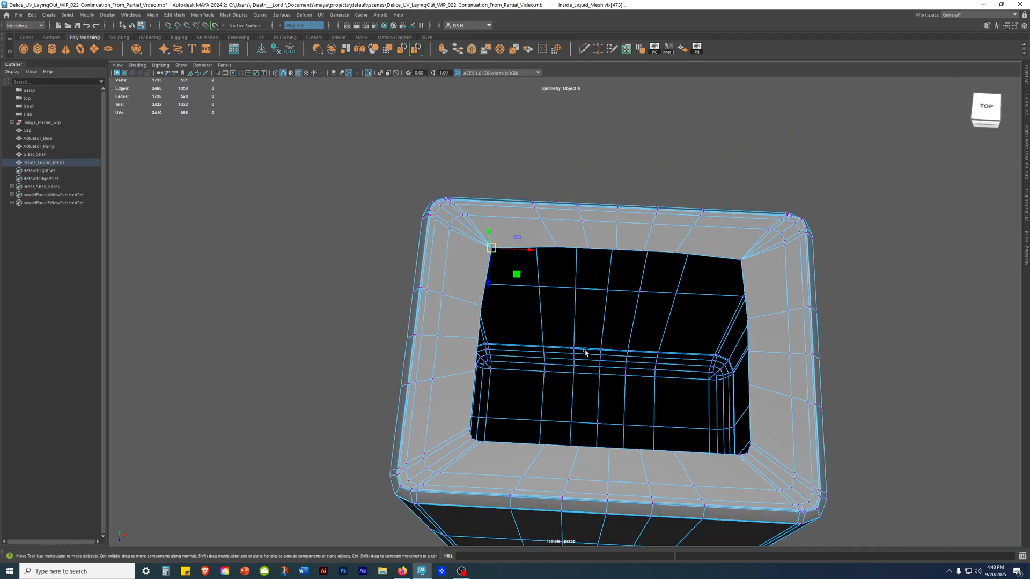
# Select the rounded front corner vertices of the opening with symmetry and merge each group to its center.
pyautogui.keyDown('alt'); pyautogui.moveTo(586, 352); pyautogui.dragTo(742, 369, button='right'); pyautogui.keyUp('alt')
pyautogui.press('4')
pyautogui.keyDown('alt'); pyautogui.moveTo(742, 370); pyautogui.dragTo(576, 370); pyautogui.keyUp('alt')
pyautogui.press('5')
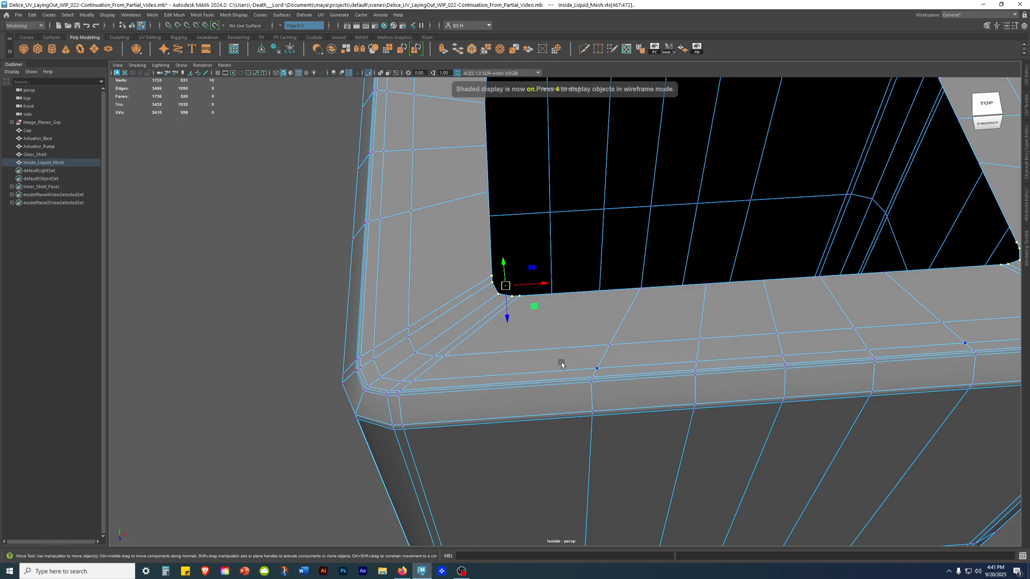
pyautogui.keyDown('alt'); pyautogui.moveTo(768, 372); pyautogui.dragTo(545, 379, button='right'); pyautogui.keyUp('alt')
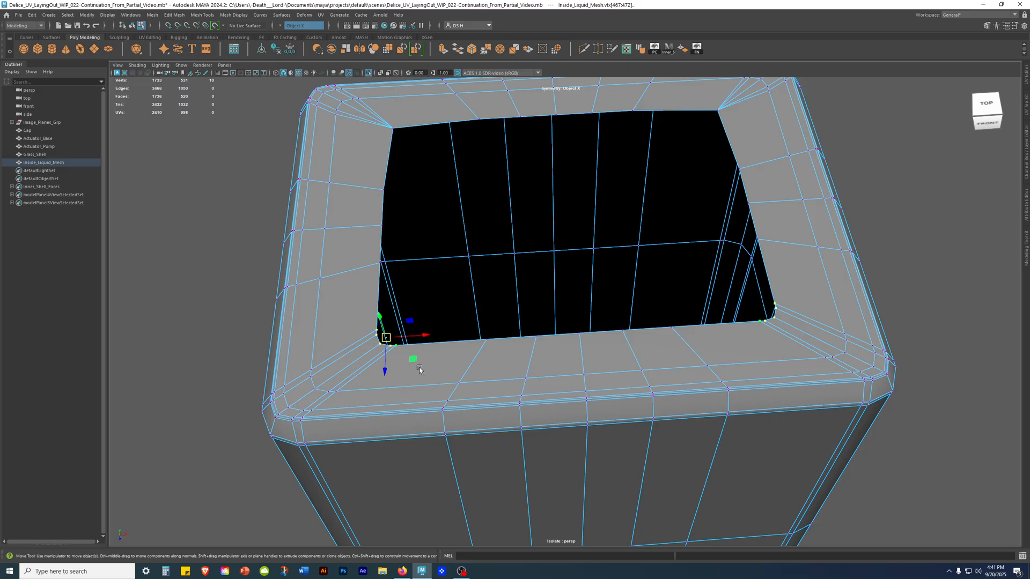
pyautogui.press('g')
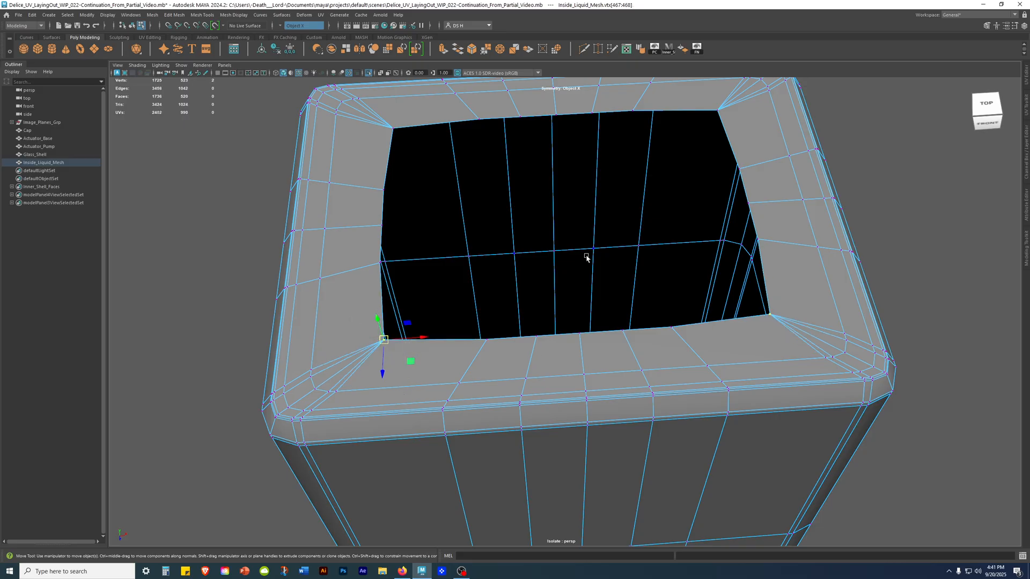
# Select the middle vertices on the opening's two short sides and merge each group to its center.
pyautogui.click(916, 180)
pyautogui.keyDown('alt'); pyautogui.moveTo(915, 180); pyautogui.dragTo(455, 225); pyautogui.keyUp('alt')
pyautogui.press('4')
pyautogui.moveTo(445, 275); pyautogui.dragTo(499, 299)
pyautogui.press('5')
pyautogui.moveTo(546, 268)
pyautogui.keyDown('alt'); pyautogui.mouseDown()
pyautogui.moveTo(643, 308)
pyautogui.moveTo(648, 286)
pyautogui.mouseUp(); pyautogui.keyUp('alt')
pyautogui.press('g')
pyautogui.press('f')
# Select the middle vertices along the opening's rear edge, using wireframe display for the selection.
pyautogui.keyDown('alt'); pyautogui.moveTo(721, 277); pyautogui.dragTo(193, 301, button='right'); pyautogui.keyUp('alt')
pyautogui.keyDown('alt'); pyautogui.moveTo(654, 314); pyautogui.dragTo(523, 320, button='right'); pyautogui.keyUp('alt')
pyautogui.keyDown('alt'); pyautogui.moveTo(539, 320); pyautogui.dragTo(406, 302, button='middle'); pyautogui.keyUp('alt')
pyautogui.keyDown('alt'); pyautogui.moveTo(406, 301); pyautogui.dragTo(458, 272); pyautogui.keyUp('alt')
pyautogui.click(632, 287)
pyautogui.keyDown('alt'); pyautogui.moveTo(633, 286); pyautogui.dragTo(466, 175); pyautogui.keyUp('alt')
pyautogui.press('4')
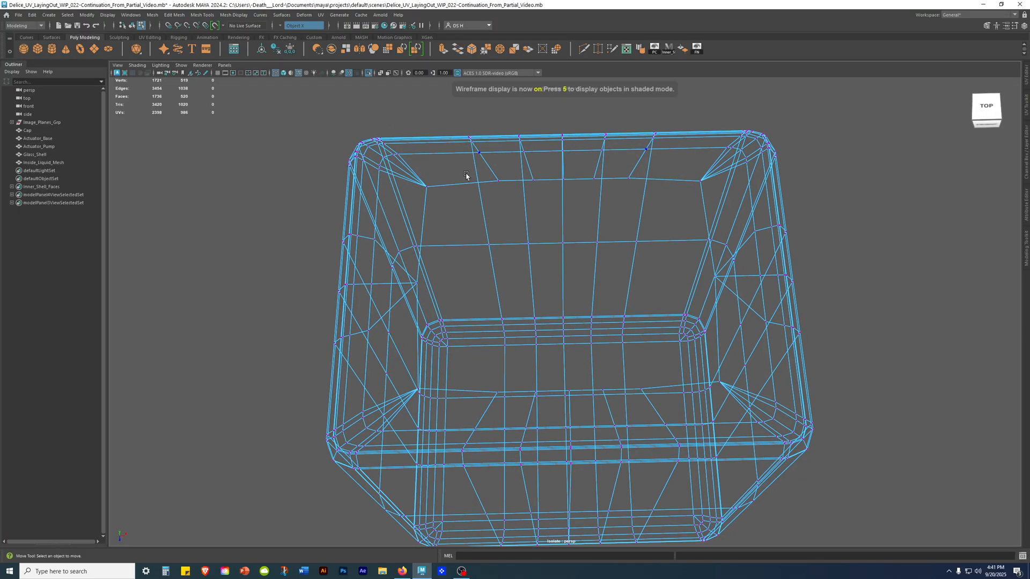
pyautogui.click(515, 182)
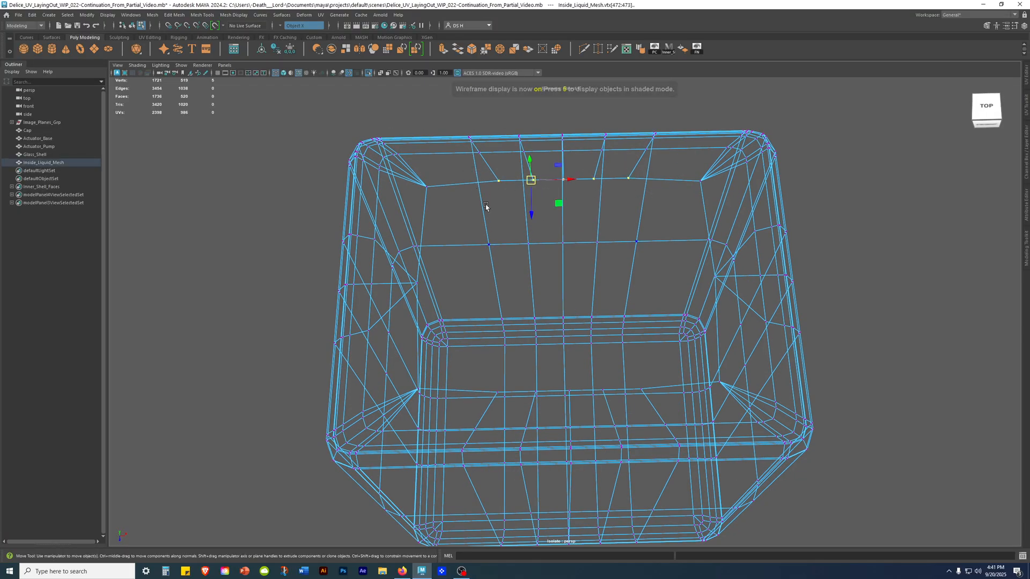
pyautogui.press('5')
pyautogui.keyDown('alt'); pyautogui.moveTo(802, 242); pyautogui.dragTo(770, 230); pyautogui.keyUp('alt')
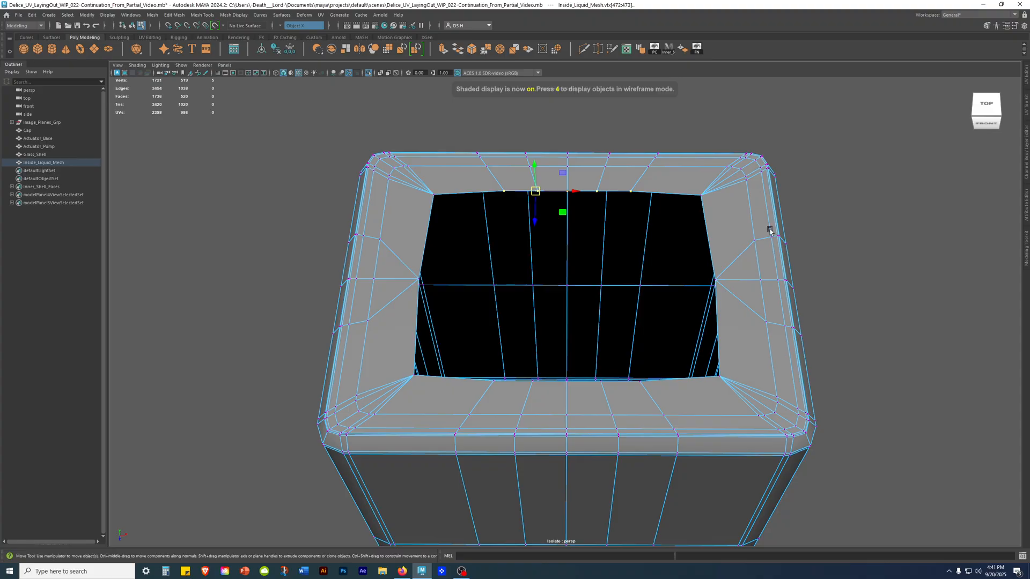
# Set symmetry to Object Z and merge the middle vertices on the opening's front and rear edges to their centers.
pyautogui.click(279, 27)
pyautogui.hotkey('ctrl', 'z')
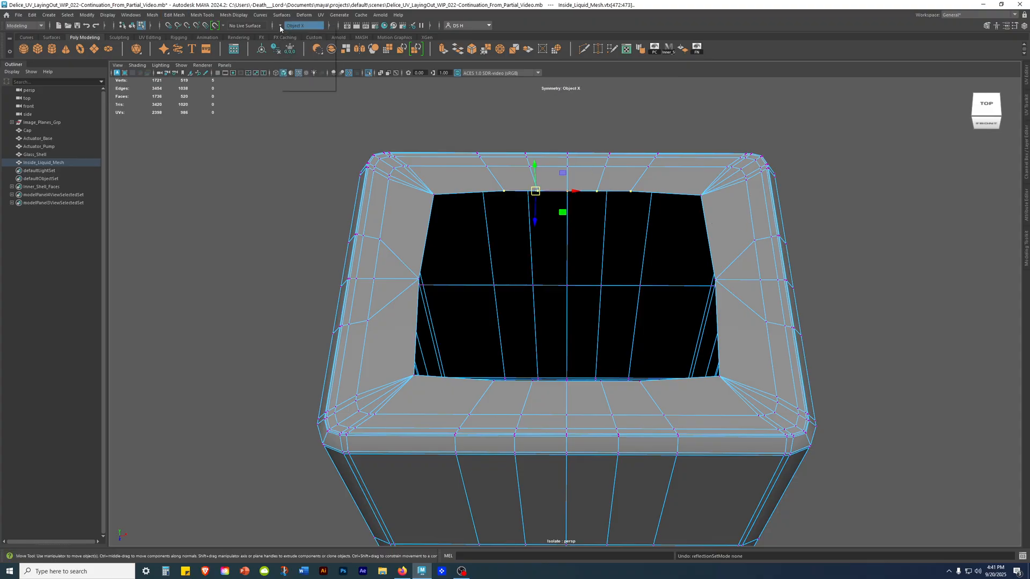
pyautogui.click(280, 27)
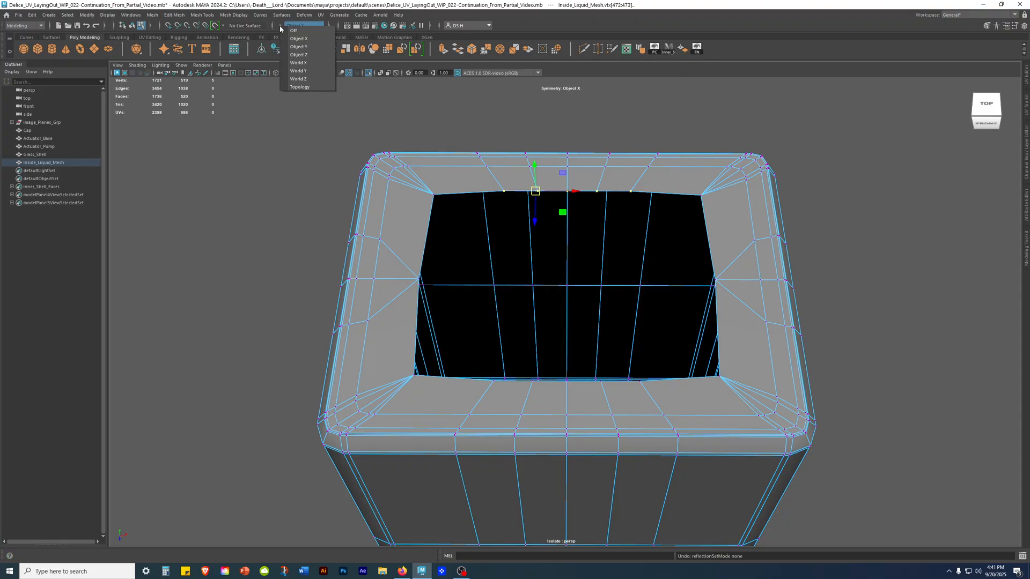
pyautogui.click(305, 55)
pyautogui.keyDown('alt'); pyautogui.moveTo(605, 386); pyautogui.dragTo(681, 299); pyautogui.keyUp('alt')
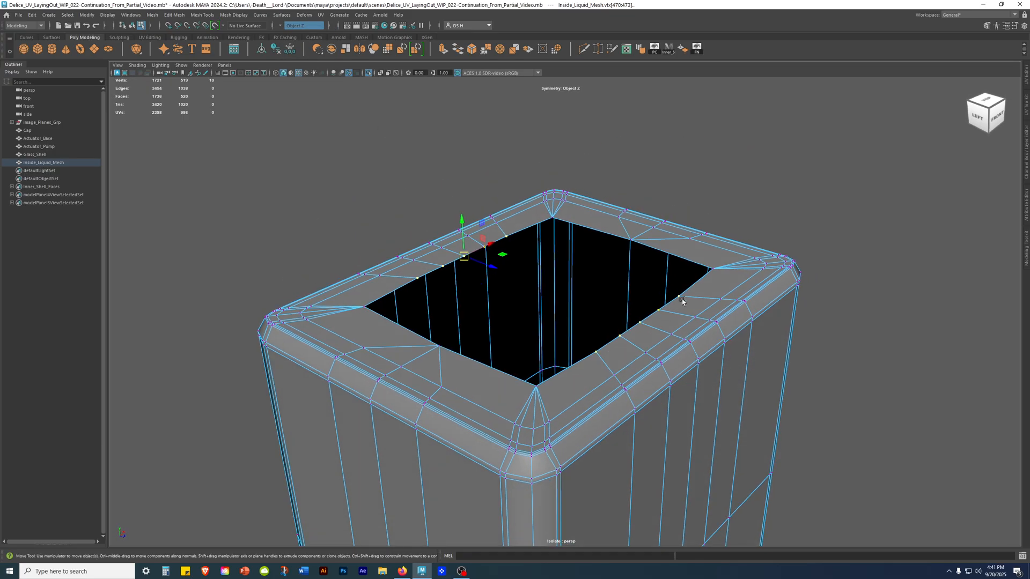
pyautogui.keyDown('alt'); pyautogui.moveTo(510, 240); pyautogui.dragTo(526, 285); pyautogui.keyUp('alt')
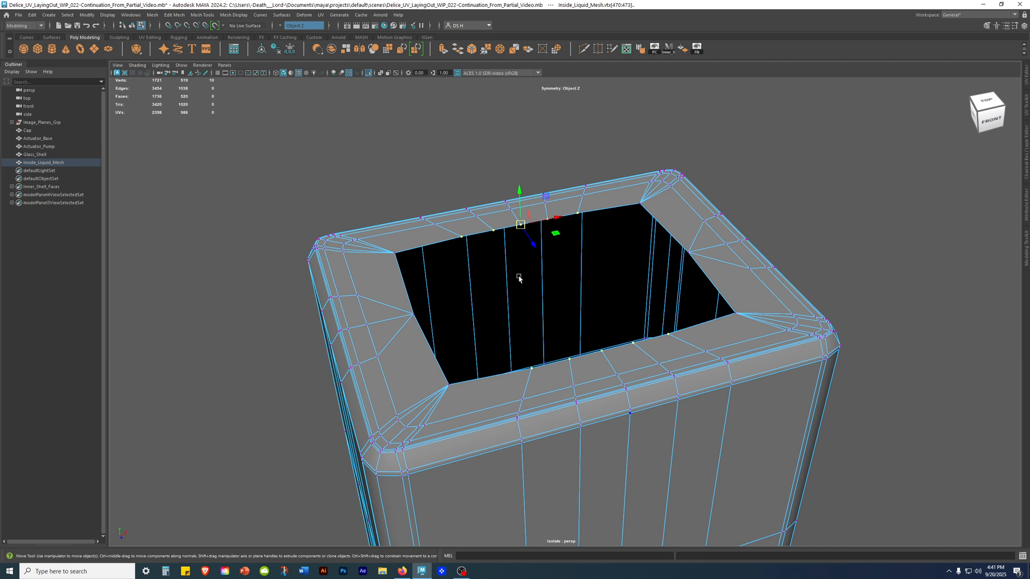
pyautogui.keyDown('shift'); pyautogui.rightClick(752, 154); pyautogui.keyUp('shift')
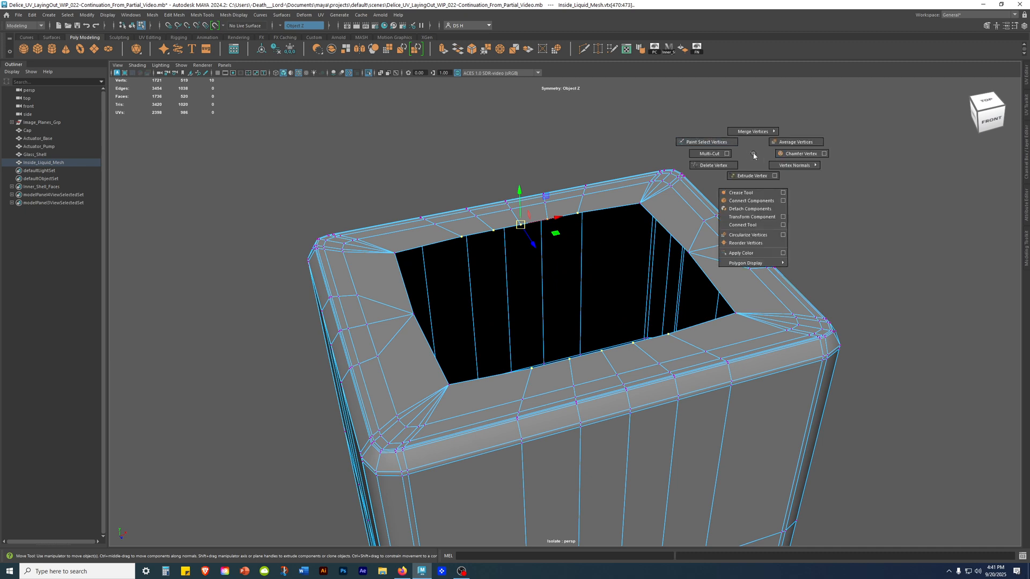
pyautogui.moveTo(751, 131)
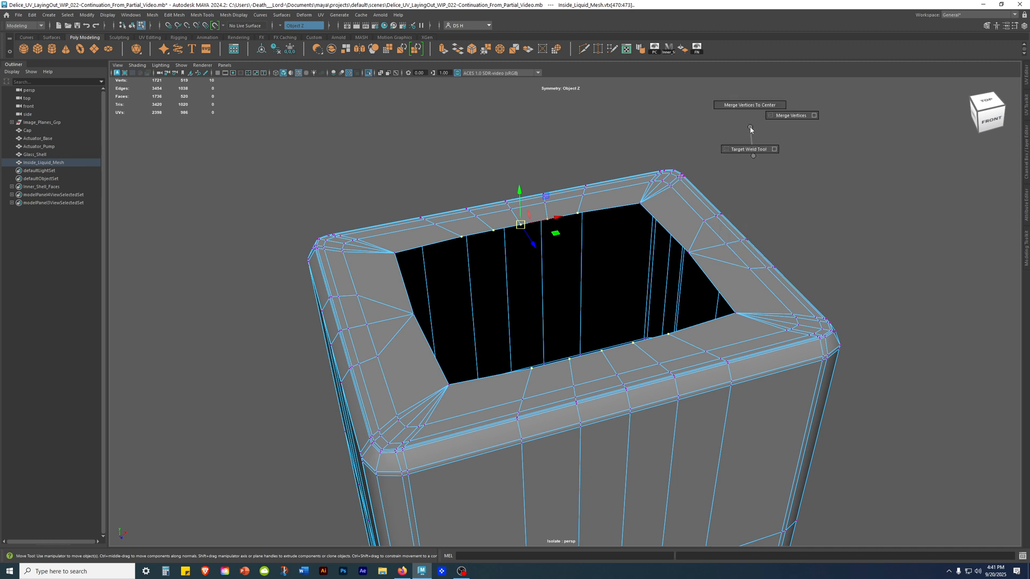
pyautogui.moveTo(750, 124); pyautogui.dragTo(749, 90, button='right')
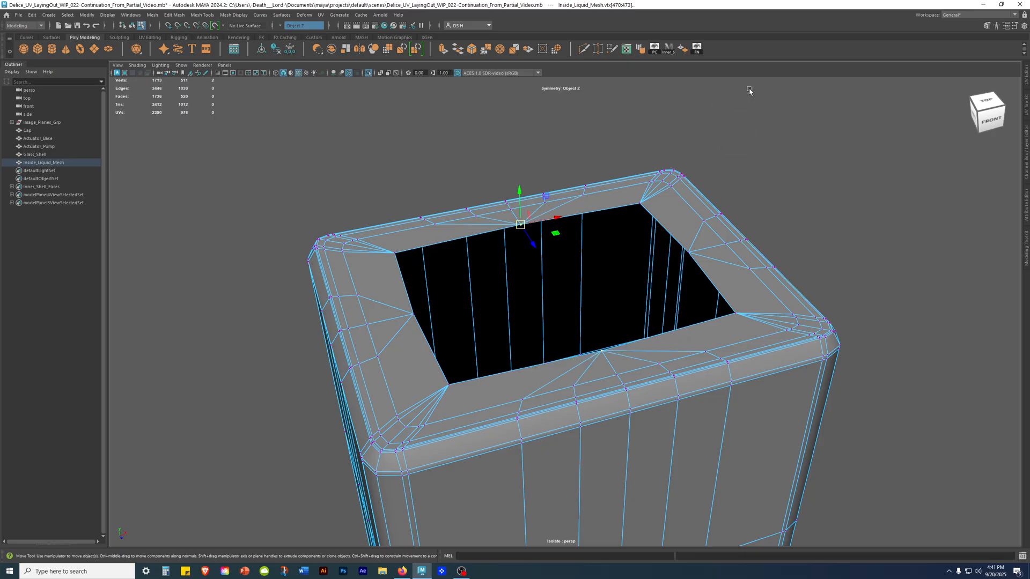
# Select the edges along the opening's long front and rear sides and scale them flat along Z into straight lines.
pyautogui.click(829, 282)
pyautogui.keyDown('alt'); pyautogui.moveTo(830, 283); pyautogui.dragTo(788, 288); pyautogui.keyUp('alt')
pyautogui.moveTo(457, 176); pyautogui.dragTo(450, 104, button='right')
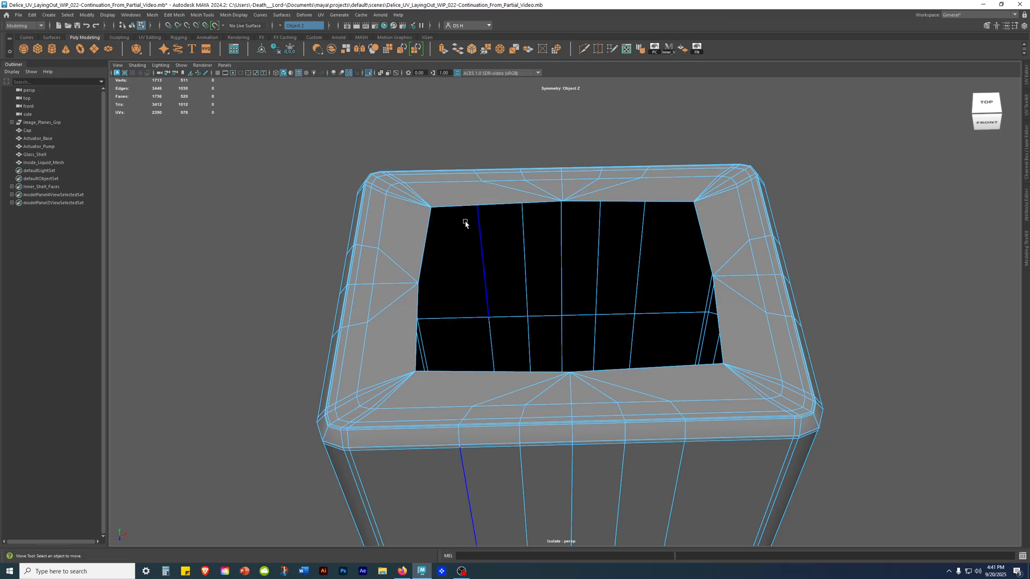
pyautogui.click(465, 207)
pyautogui.keyDown('shift'); pyautogui.click(609, 201); pyautogui.keyUp('shift')
pyautogui.keyDown('alt'); pyautogui.moveTo(497, 220); pyautogui.dragTo(567, 229); pyautogui.keyUp('alt')
pyautogui.keyDown('alt'); pyautogui.moveTo(477, 276); pyautogui.dragTo(482, 261); pyautogui.keyUp('alt')
pyautogui.press('r')
pyautogui.click(461, 294)
pyautogui.moveTo(262, 277); pyautogui.dragTo(263, 277, button='middle')
pyautogui.keyDown('alt'); pyautogui.moveTo(692, 317); pyautogui.dragTo(606, 348); pyautogui.keyUp('alt')
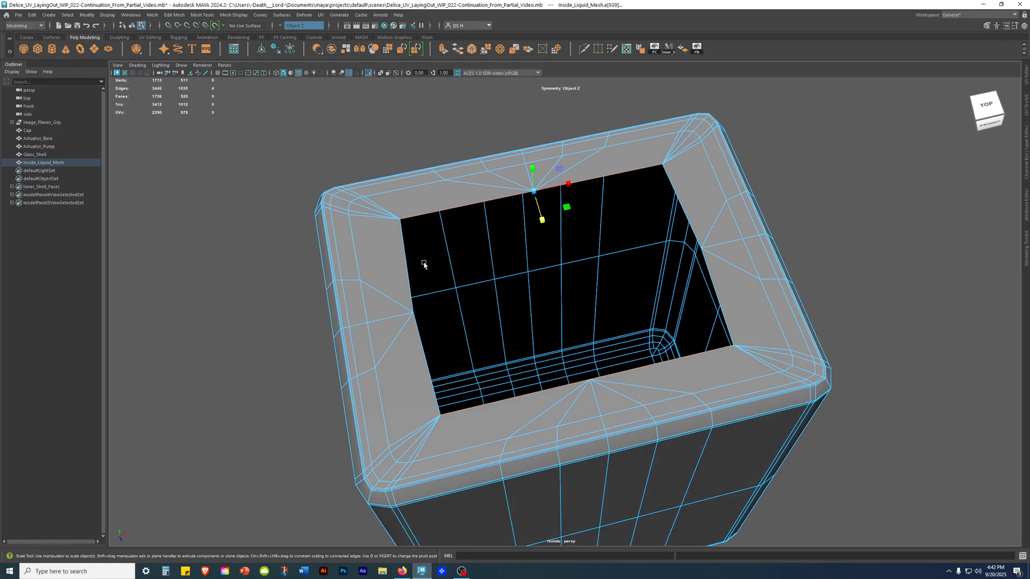
# Select the edge pairs on each of the opening's short sides and scale them flat along X.
pyautogui.click(406, 256)
pyautogui.keyDown('alt'); pyautogui.moveTo(408, 257); pyautogui.dragTo(418, 299); pyautogui.keyUp('alt')
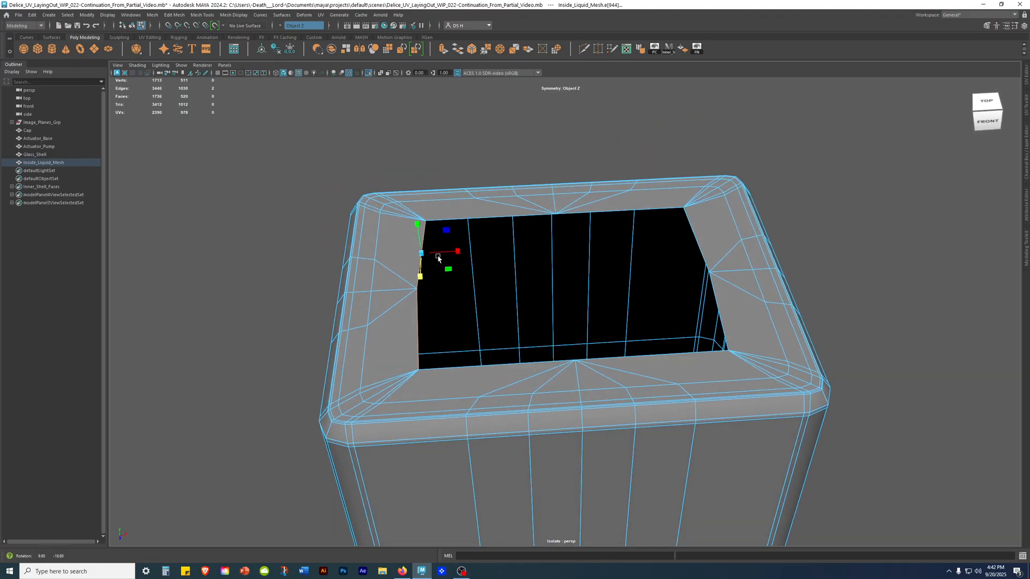
pyautogui.click(458, 251)
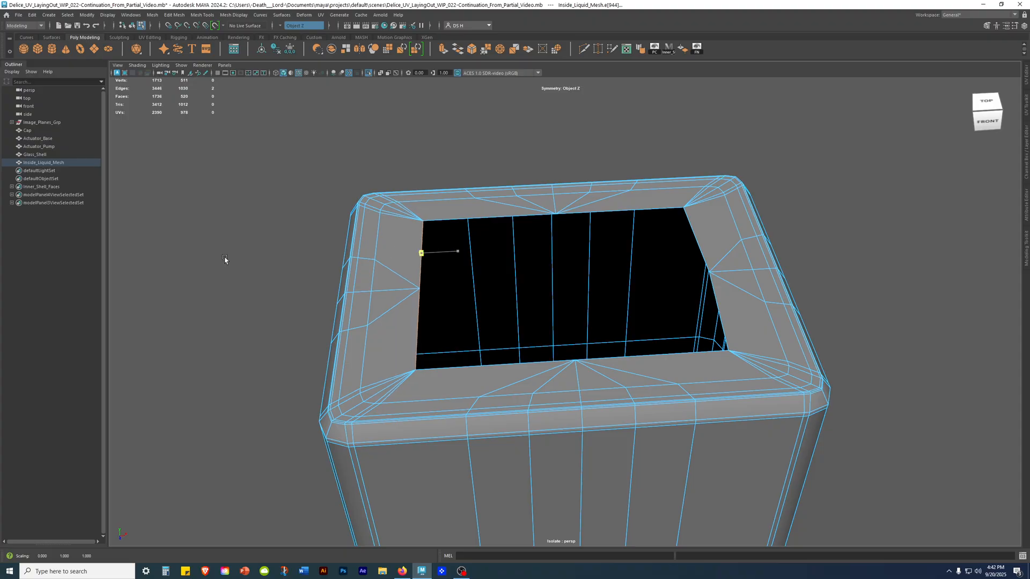
pyautogui.click(693, 236)
pyautogui.keyDown('alt'); pyautogui.moveTo(693, 236); pyautogui.dragTo(623, 304); pyautogui.keyUp('alt')
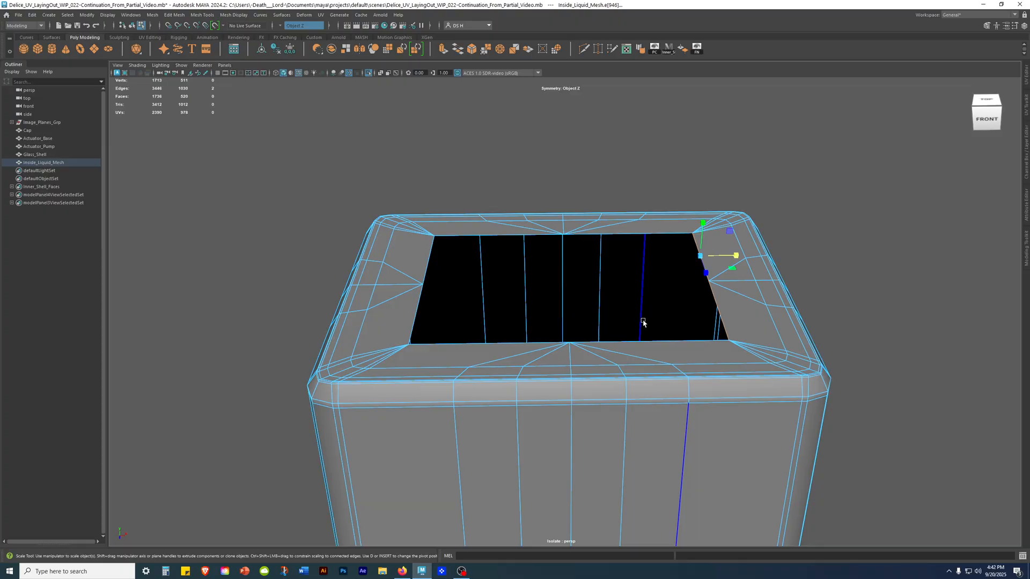
pyautogui.click(811, 276)
# Fill the liquid mesh's rectangular top opening with a single face.
pyautogui.keyDown('alt'); pyautogui.moveTo(719, 283); pyautogui.dragTo(740, 212); pyautogui.keyUp('alt')
pyautogui.keyDown('alt'); pyautogui.moveTo(734, 196); pyautogui.dragTo(633, 217); pyautogui.keyUp('alt')
pyautogui.moveTo(626, 224); pyautogui.dragTo(824, 123, button='right')
pyautogui.keyDown('alt'); pyautogui.moveTo(651, 258); pyautogui.dragTo(721, 197); pyautogui.keyUp('alt')
pyautogui.press('w')
pyautogui.keyDown('shift'); pyautogui.moveTo(675, 162); pyautogui.dragTo(700, 154, button='right'); pyautogui.keyUp('shift')
pyautogui.click(866, 177)
pyautogui.keyDown('alt'); pyautogui.moveTo(867, 177); pyautogui.dragTo(710, 231); pyautogui.keyUp('alt')
# Turn symmetry off and use Multi-Cut to split the cap face from its rear middle vertex to its front middle vertex.
pyautogui.click(637, 218)
pyautogui.keyDown('shift'); pyautogui.moveTo(643, 217); pyautogui.dragTo(523, 214, button='right'); pyautogui.keyUp('shift')
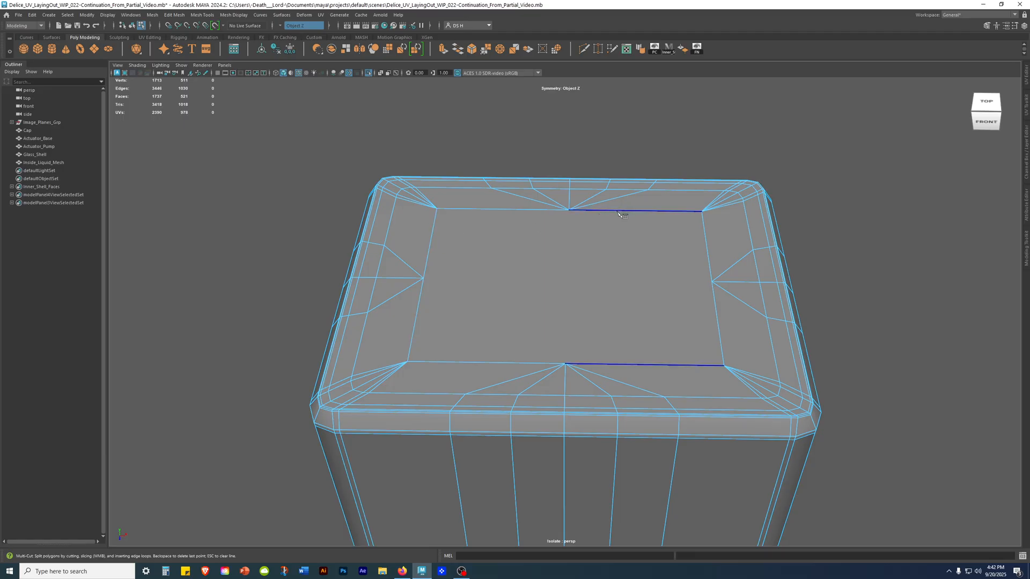
pyautogui.click(281, 25)
pyautogui.click(295, 33)
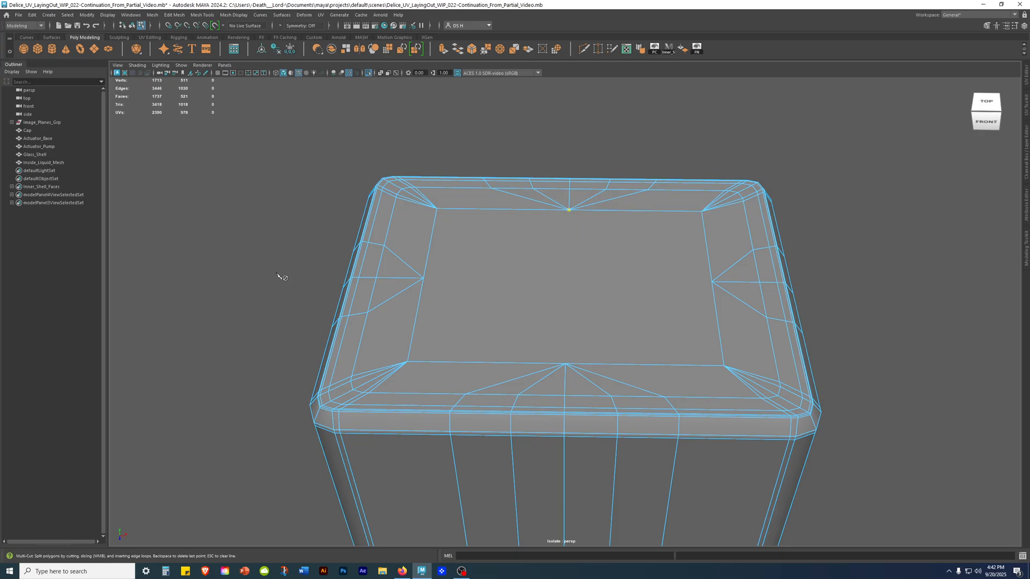
pyautogui.press('w')
pyautogui.keyDown('alt'); pyautogui.moveTo(519, 326); pyautogui.dragTo(472, 249); pyautogui.keyUp('alt')
pyautogui.click(423, 252)
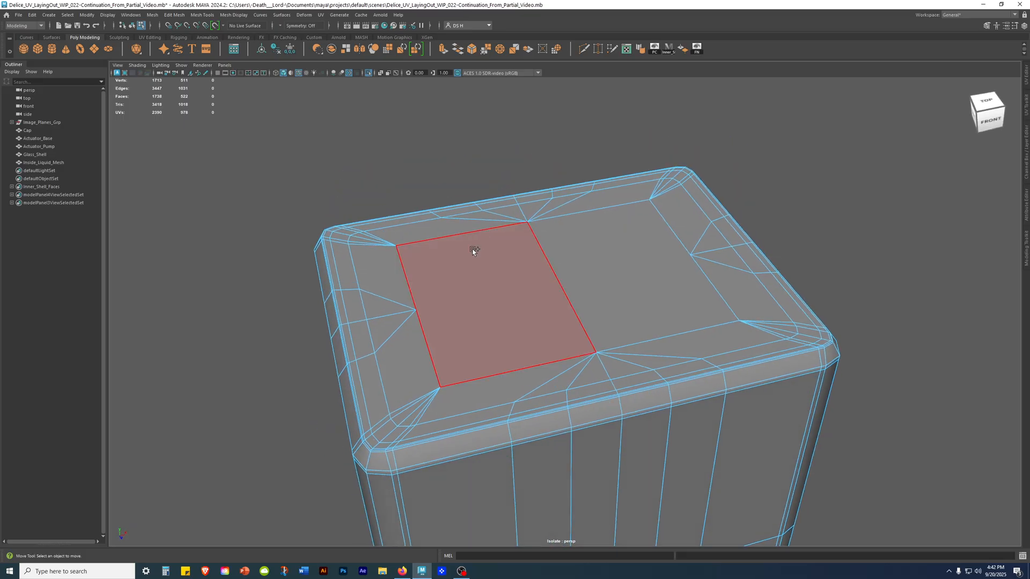
# Cut a second edge across the cap between the middle vertices of its two short sides with Multi-Cut.
pyautogui.keyDown('shift'); pyautogui.rightClick(473, 251); pyautogui.keyUp('shift')
pyautogui.keyDown('shift'); pyautogui.moveTo(284, 253); pyautogui.dragTo(284, 253, button='right'); pyautogui.keyUp('shift')
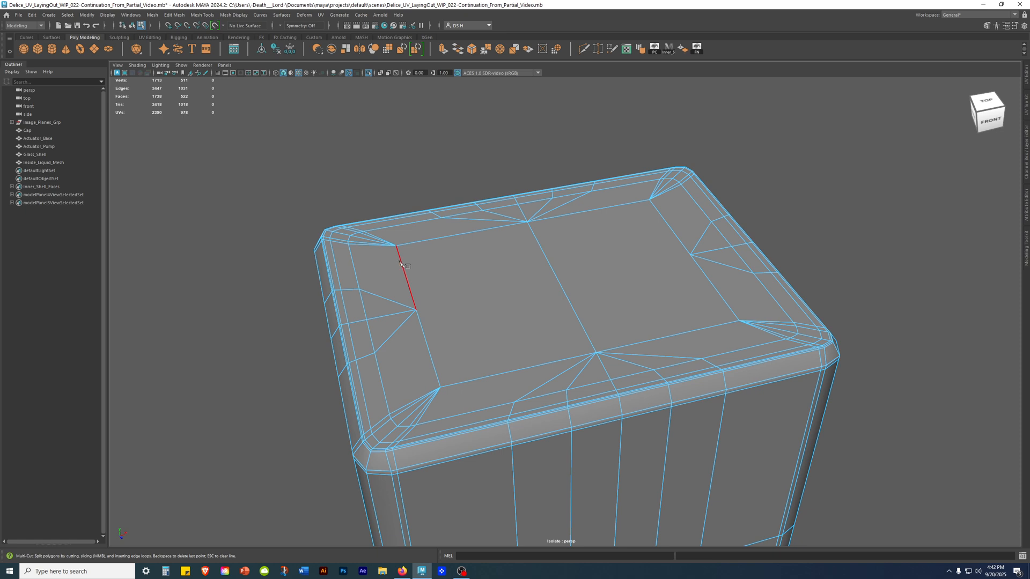
pyautogui.click(690, 252)
pyautogui.press('Return')
pyautogui.keyDown('alt'); pyautogui.moveTo(732, 402); pyautogui.dragTo(430, 405); pyautogui.keyUp('alt')
# Preview the capped liquid mesh in smoothed display and examine its top surface and corner topology from several angles.
pyautogui.moveTo(524, 273); pyautogui.dragTo(904, 110, button='right')
pyautogui.press('3')
pyautogui.click(840, 205)
pyautogui.moveTo(841, 205)
pyautogui.keyDown('alt'); pyautogui.mouseDown()
pyautogui.moveTo(811, 283)
pyautogui.moveTo(743, 289)
pyautogui.moveTo(751, 284)
pyautogui.mouseUp(); pyautogui.keyUp('alt')
pyautogui.hotkey('alt', '5')
pyautogui.keyDown('alt'); pyautogui.moveTo(751, 284); pyautogui.dragTo(951, 420, button='right'); pyautogui.keyUp('alt')
pyautogui.keyDown('alt'); pyautogui.moveTo(951, 420); pyautogui.dragTo(745, 351, button='middle'); pyautogui.keyUp('alt')
pyautogui.keyDown('alt'); pyautogui.moveTo(745, 351); pyautogui.dragTo(793, 368, button='right'); pyautogui.keyUp('alt')
pyautogui.keyDown('alt'); pyautogui.moveTo(734, 367); pyautogui.dragTo(790, 328); pyautogui.keyUp('alt')
pyautogui.click(684, 322)
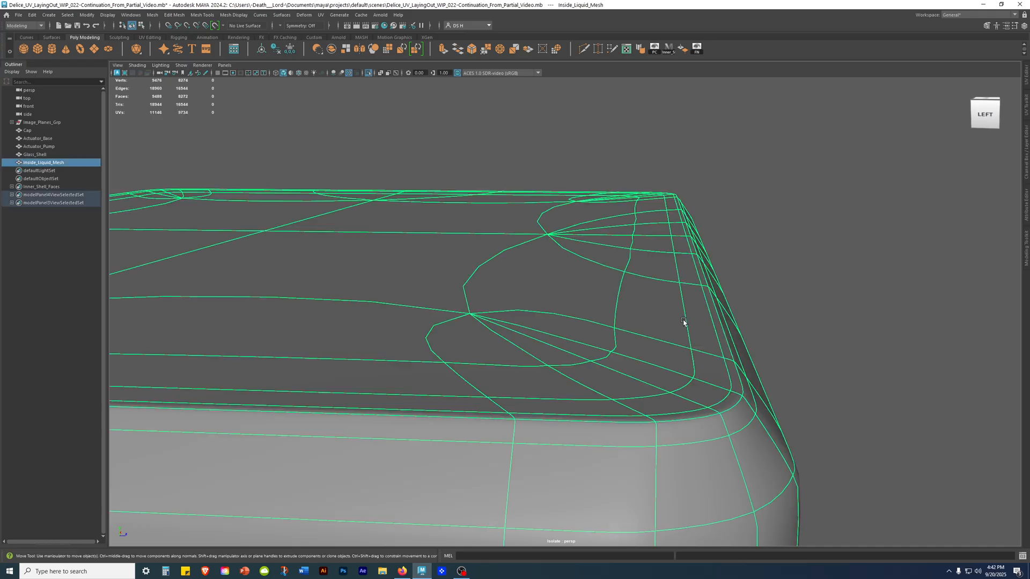
pyautogui.click(862, 286)
pyautogui.keyDown('alt'); pyautogui.moveTo(862, 286); pyautogui.dragTo(367, 322, button='right'); pyautogui.keyUp('alt')
pyautogui.keyDown('alt'); pyautogui.moveTo(764, 316); pyautogui.dragTo(663, 366); pyautogui.keyUp('alt')
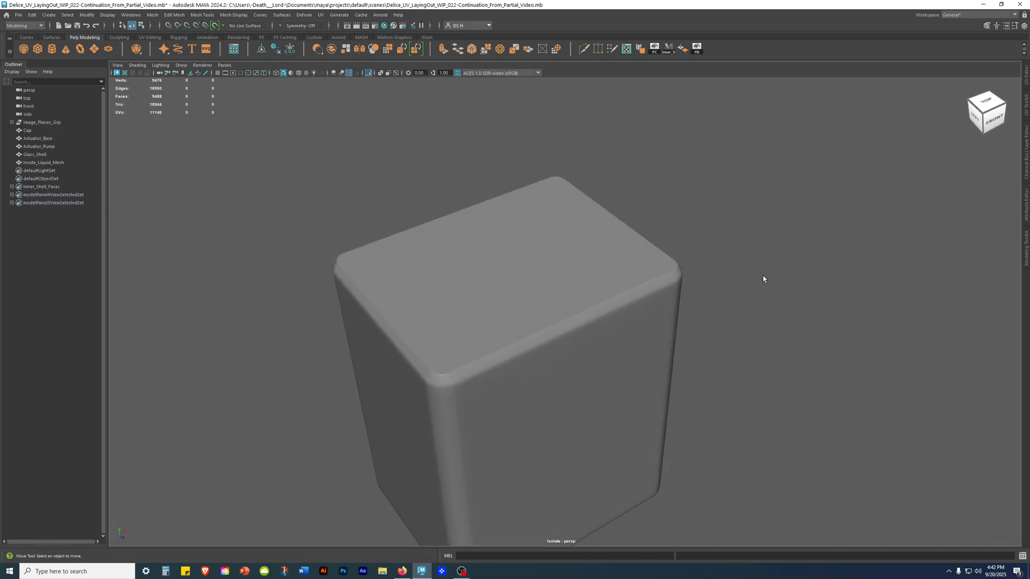
pyautogui.keyDown('alt'); pyautogui.moveTo(740, 316); pyautogui.dragTo(413, 274); pyautogui.keyUp('alt')
pyautogui.keyDown('alt'); pyautogui.moveTo(413, 273); pyautogui.dragTo(638, 320, button='right'); pyautogui.keyUp('alt')
pyautogui.click(641, 320)
# Compare the liquid mesh's unsmoothed and smoothed display around its top rim, corners and sides.
pyautogui.press('1')
pyautogui.keyDown('alt'); pyautogui.moveTo(640, 320); pyautogui.dragTo(450, 312); pyautogui.keyUp('alt')
pyautogui.keyDown('alt'); pyautogui.moveTo(450, 312); pyautogui.dragTo(880, 395, button='right'); pyautogui.keyUp('alt')
pyautogui.keyDown('alt'); pyautogui.moveTo(880, 395); pyautogui.dragTo(761, 377); pyautogui.keyUp('alt')
pyautogui.press('3')
pyautogui.keyDown('alt'); pyautogui.moveTo(522, 324); pyautogui.dragTo(423, 313, button='right'); pyautogui.keyUp('alt')
pyautogui.keyDown('alt'); pyautogui.moveTo(423, 312); pyautogui.dragTo(667, 331); pyautogui.keyUp('alt')
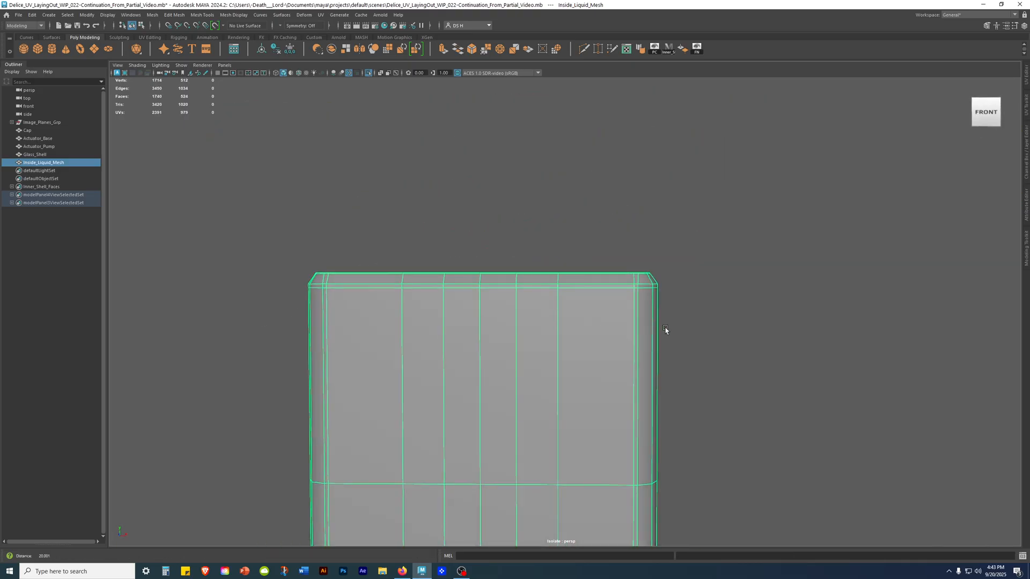
pyautogui.keyDown('alt'); pyautogui.moveTo(667, 331); pyautogui.dragTo(432, 383, button='right'); pyautogui.keyUp('alt')
pyautogui.keyDown('alt'); pyautogui.moveTo(432, 383); pyautogui.dragTo(405, 91, button='middle'); pyautogui.keyUp('alt')
pyautogui.keyDown('alt'); pyautogui.moveTo(404, 91); pyautogui.dragTo(815, 364, button='right'); pyautogui.keyUp('alt')
pyautogui.press('1')
pyautogui.keyDown('alt'); pyautogui.moveTo(697, 237); pyautogui.dragTo(615, 250); pyautogui.keyUp('alt')
pyautogui.press('3')
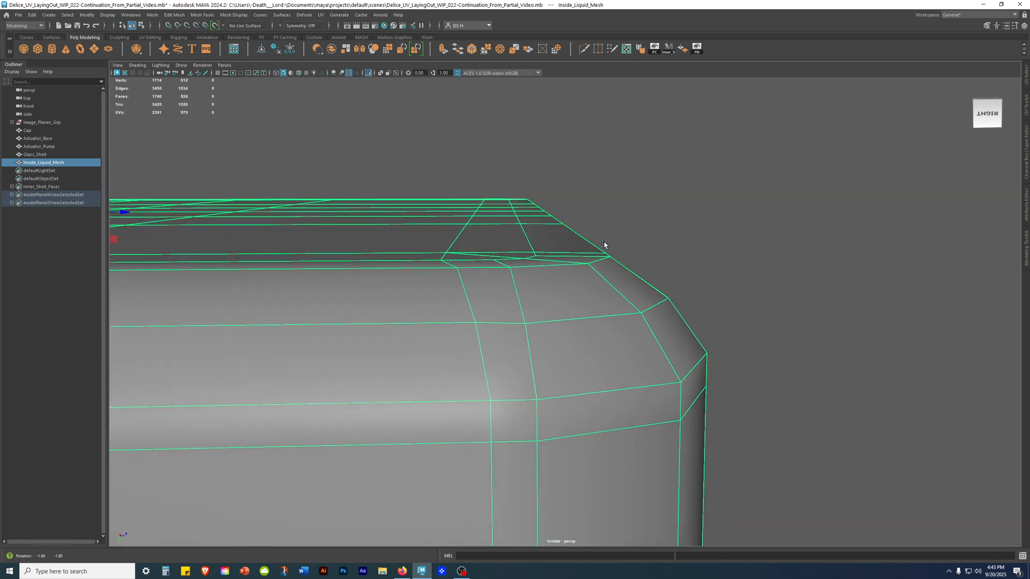
pyautogui.press('1')
pyautogui.keyDown('alt'); pyautogui.moveTo(770, 268); pyautogui.dragTo(440, 303); pyautogui.keyUp('alt')
pyautogui.keyDown('alt'); pyautogui.moveTo(439, 303); pyautogui.dragTo(250, 322, button='right'); pyautogui.keyUp('alt')
pyautogui.keyDown('alt'); pyautogui.moveTo(251, 322); pyautogui.dragTo(392, 325); pyautogui.keyUp('alt')
pyautogui.keyDown('alt'); pyautogui.moveTo(391, 324); pyautogui.dragTo(552, 402, button='middle'); pyautogui.keyUp('alt')
pyautogui.keyDown('alt'); pyautogui.moveTo(552, 402); pyautogui.dragTo(519, 390); pyautogui.keyUp('alt')
pyautogui.keyDown('alt'); pyautogui.moveTo(588, 366); pyautogui.dragTo(519, 293, button='middle'); pyautogui.keyUp('alt')
pyautogui.moveTo(519, 293)
pyautogui.keyDown('alt'); pyautogui.mouseDown()
pyautogui.moveTo(512, 257)
pyautogui.moveTo(512, 304)
pyautogui.mouseUp(); pyautogui.keyUp('alt')
pyautogui.keyDown('alt'); pyautogui.moveTo(555, 279); pyautogui.dragTo(547, 390, button='middle'); pyautogui.keyUp('alt')
pyautogui.click(840, 251)
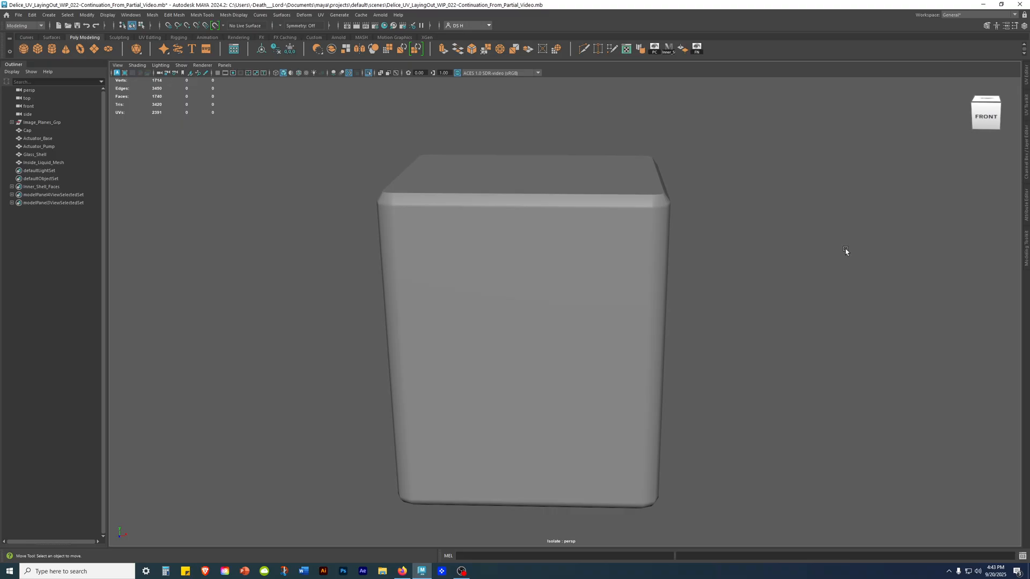
# Show the side view in wireframe and examine the mesh against the bottle reference image, including the base.
pyautogui.press('space')
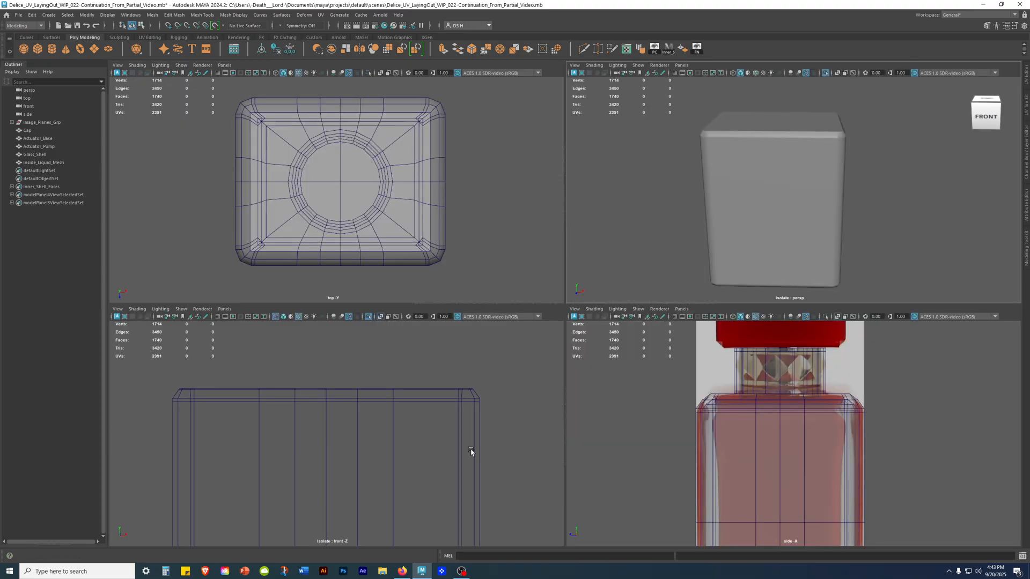
pyautogui.press('space')
pyautogui.keyDown('alt'); pyautogui.moveTo(739, 417); pyautogui.dragTo(781, 241, button='middle'); pyautogui.keyUp('alt')
pyautogui.keyDown('alt'); pyautogui.moveTo(781, 241); pyautogui.dragTo(705, 244, button='right'); pyautogui.keyUp('alt')
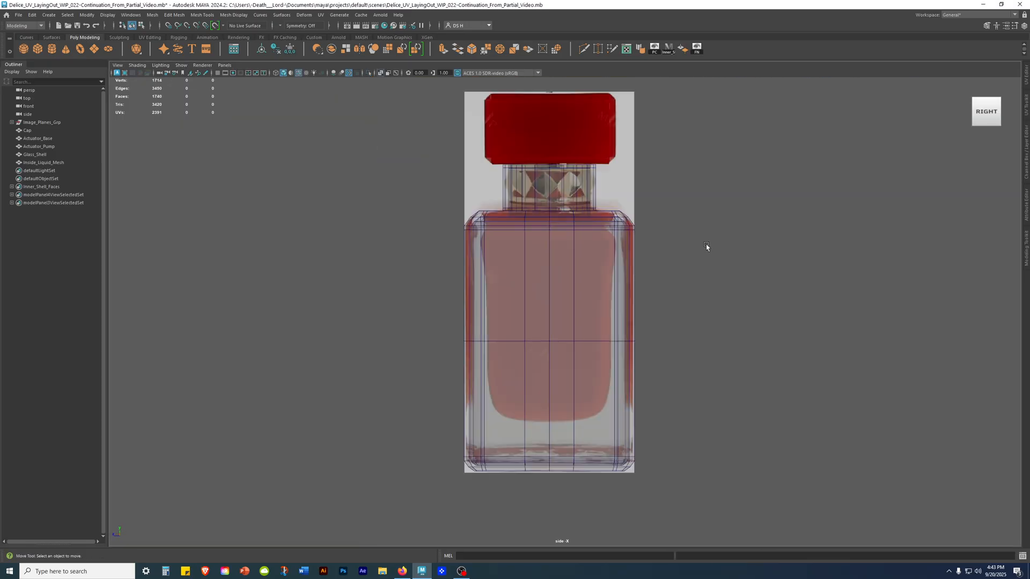
pyautogui.press('4')
pyautogui.keyDown('alt'); pyautogui.moveTo(655, 351); pyautogui.dragTo(857, 384, button='right'); pyautogui.keyUp('alt')
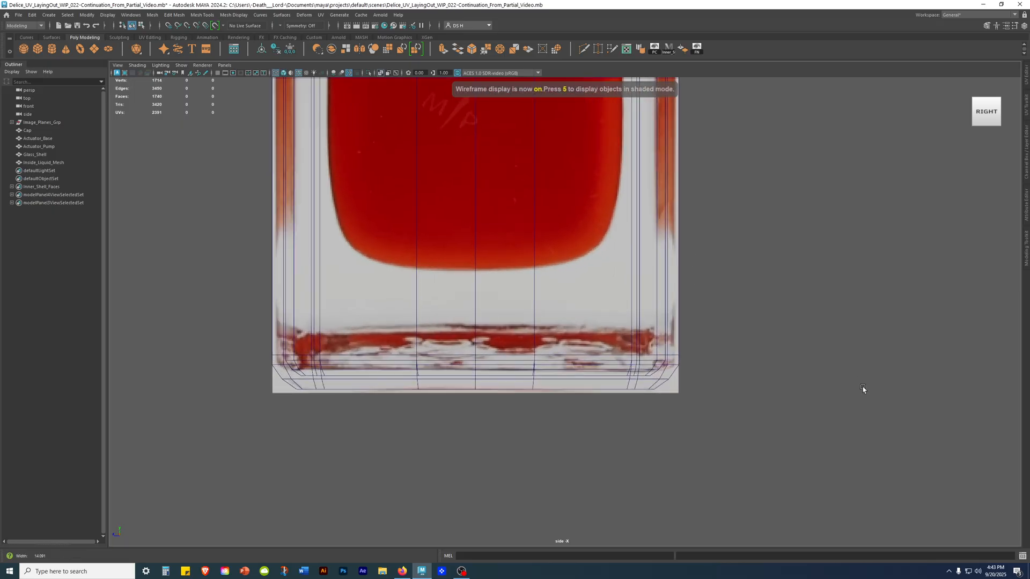
pyautogui.keyDown('alt'); pyautogui.moveTo(722, 355); pyautogui.dragTo(555, 259, button='right'); pyautogui.keyUp('alt')
pyautogui.keyDown('alt'); pyautogui.moveTo(555, 259); pyautogui.dragTo(558, 355, button='middle'); pyautogui.keyUp('alt')
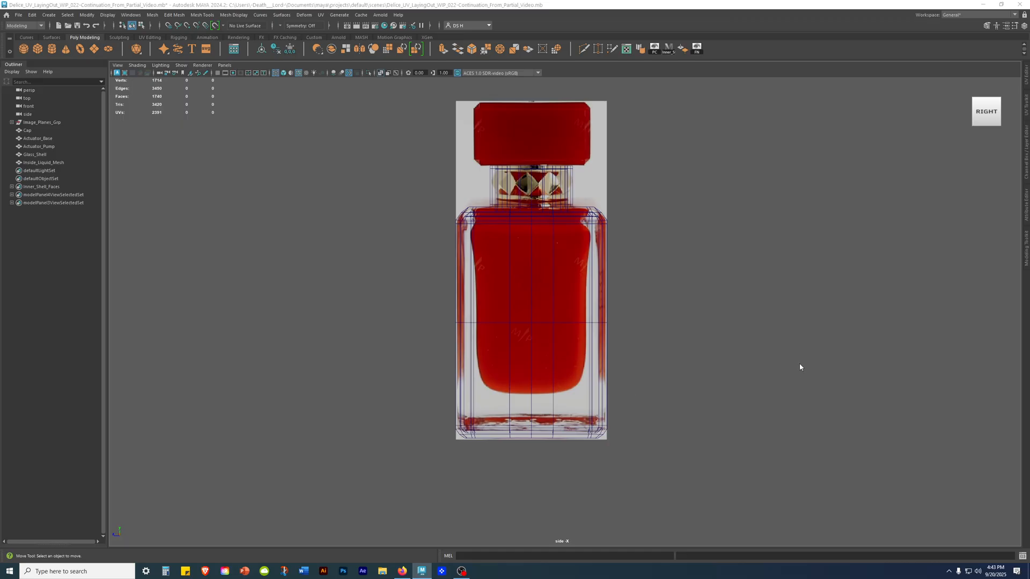
# Exit isolation in the front view and examine the bottle wireframes against the front reference image.
pyautogui.press('space')
pyautogui.press('space')
pyautogui.keyDown('alt'); pyautogui.moveTo(584, 437); pyautogui.dragTo(399, 342, button='right'); pyautogui.keyUp('alt')
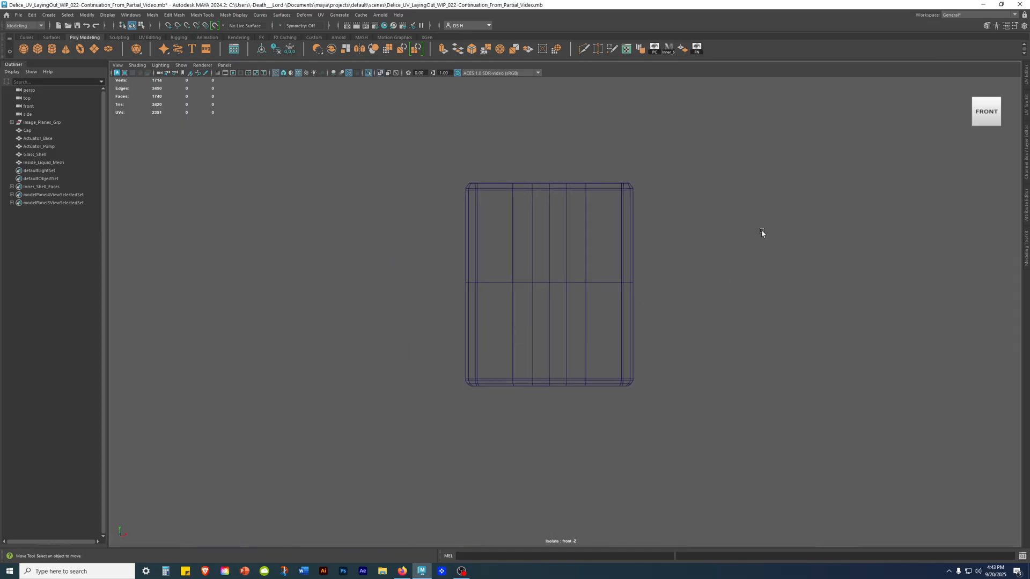
pyautogui.hotkey('ctrl', '1')
pyautogui.scroll(2, 556, 298)
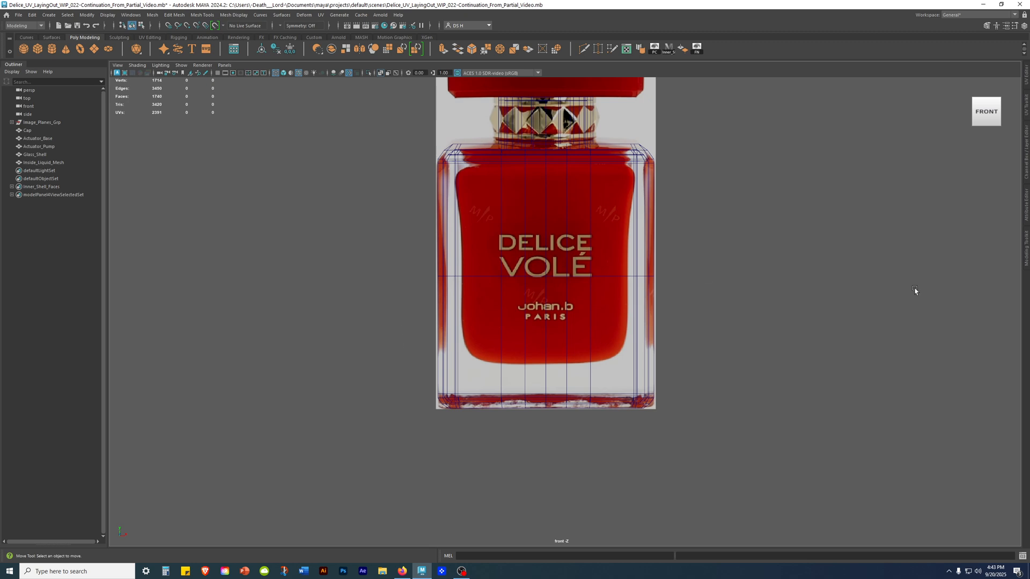
pyautogui.moveTo(755, 322); pyautogui.dragTo(644, 225)
pyautogui.press('3')
pyautogui.click(790, 284)
pyautogui.moveTo(687, 236); pyautogui.dragTo(614, 213)
pyautogui.press('1')
pyautogui.click(784, 266)
# Show all objects as wireframe in the perspective view and select Inside_Liquid_Mesh to examine its fit inside the glass shell.
pyautogui.press('space')
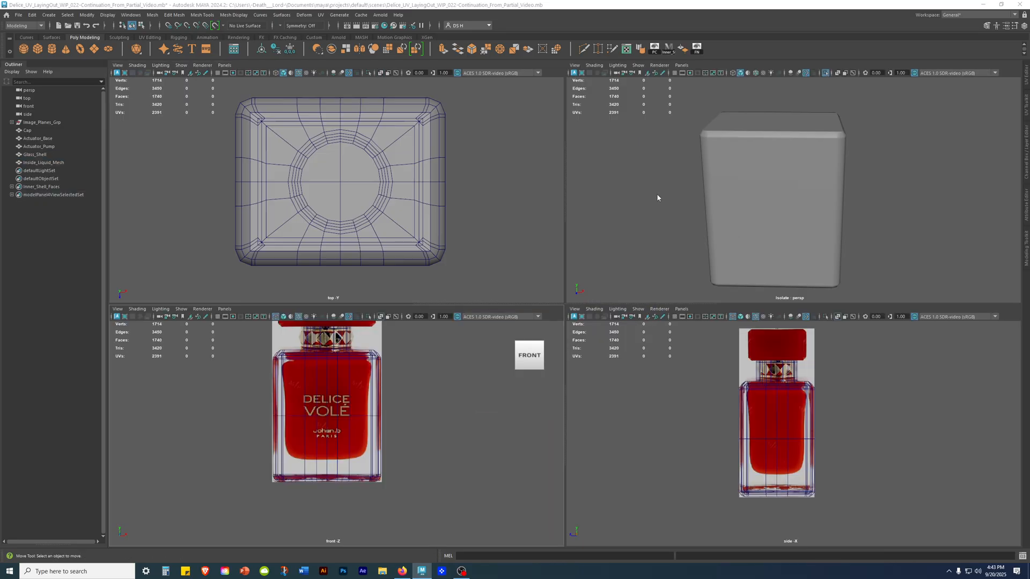
pyautogui.press('space')
pyautogui.click(619, 294)
pyautogui.keyDown('alt'); pyautogui.moveTo(618, 294); pyautogui.dragTo(619, 222); pyautogui.keyUp('alt')
pyautogui.keyDown('alt'); pyautogui.moveTo(618, 222); pyautogui.dragTo(513, 233, button='right'); pyautogui.keyUp('alt')
pyautogui.hotkey('ctrl', '1')
pyautogui.click(736, 253)
pyautogui.press('4')
pyautogui.keyDown('alt'); pyautogui.moveTo(623, 270); pyautogui.dragTo(635, 266); pyautogui.keyUp('alt')
pyautogui.click(43, 163)
pyautogui.keyDown('alt'); pyautogui.moveTo(612, 382); pyautogui.dragTo(607, 363); pyautogui.keyUp('alt')
pyautogui.keyDown('alt'); pyautogui.moveTo(606, 363); pyautogui.dragTo(690, 376, button='right'); pyautogui.keyUp('alt')
pyautogui.moveTo(690, 374)
pyautogui.keyDown('alt'); pyautogui.mouseDown()
pyautogui.moveTo(690, 434)
pyautogui.moveTo(682, 381)
pyautogui.moveTo(758, 384)
pyautogui.moveTo(738, 381)
pyautogui.moveTo(696, 419)
pyautogui.moveTo(685, 407)
pyautogui.moveTo(694, 391)
pyautogui.mouseUp(); pyautogui.keyUp('alt')
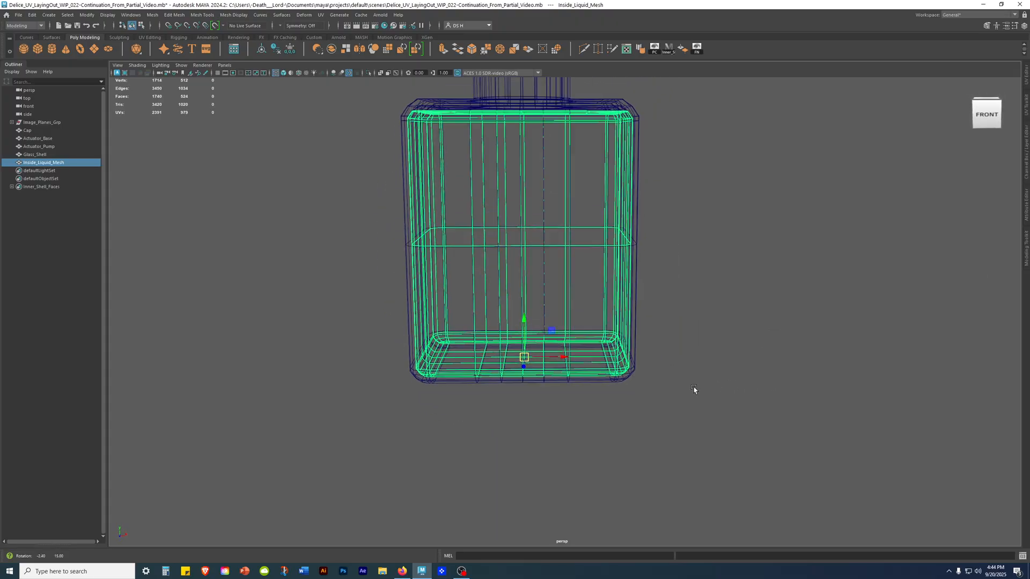
# Isolate Inside_Liquid_Mesh in shaded display and examine the topology of its bottom and sides.
pyautogui.hotkey('ctrl', '1')
pyautogui.click(637, 273)
pyautogui.press('5')
pyautogui.keyDown('alt'); pyautogui.moveTo(594, 236); pyautogui.dragTo(615, 252); pyautogui.keyUp('alt')
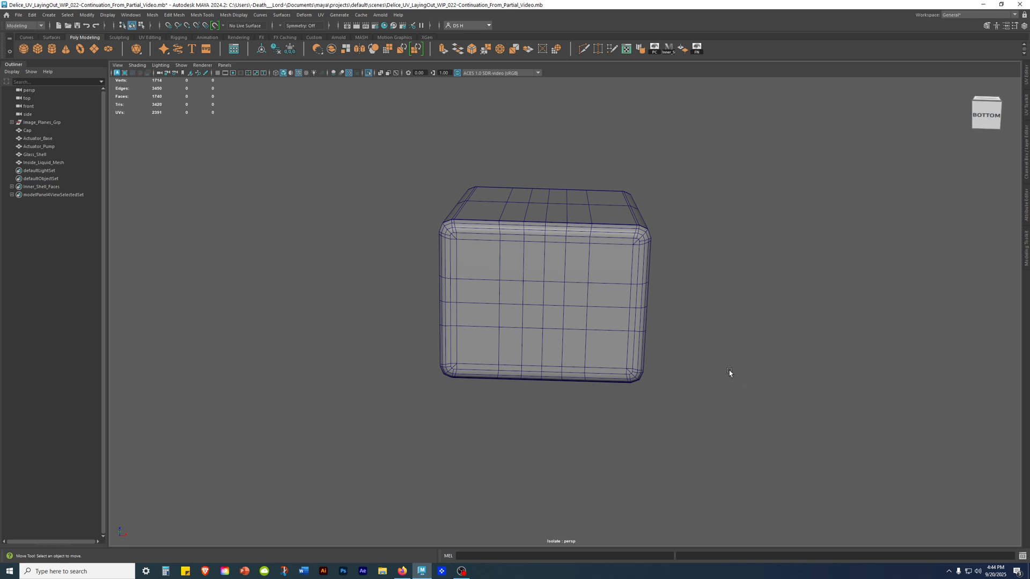
pyautogui.scroll(4, 728, 300)
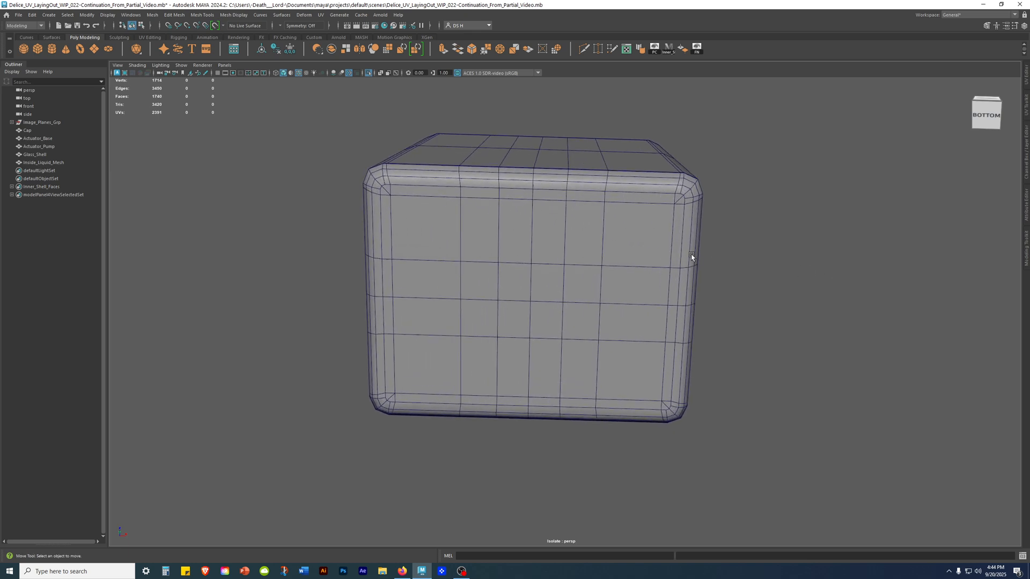
pyautogui.keyDown('alt'); pyautogui.moveTo(680, 243); pyautogui.dragTo(745, 244); pyautogui.keyUp('alt')
pyautogui.keyDown('alt'); pyautogui.moveTo(571, 228); pyautogui.dragTo(554, 295); pyautogui.keyUp('alt')
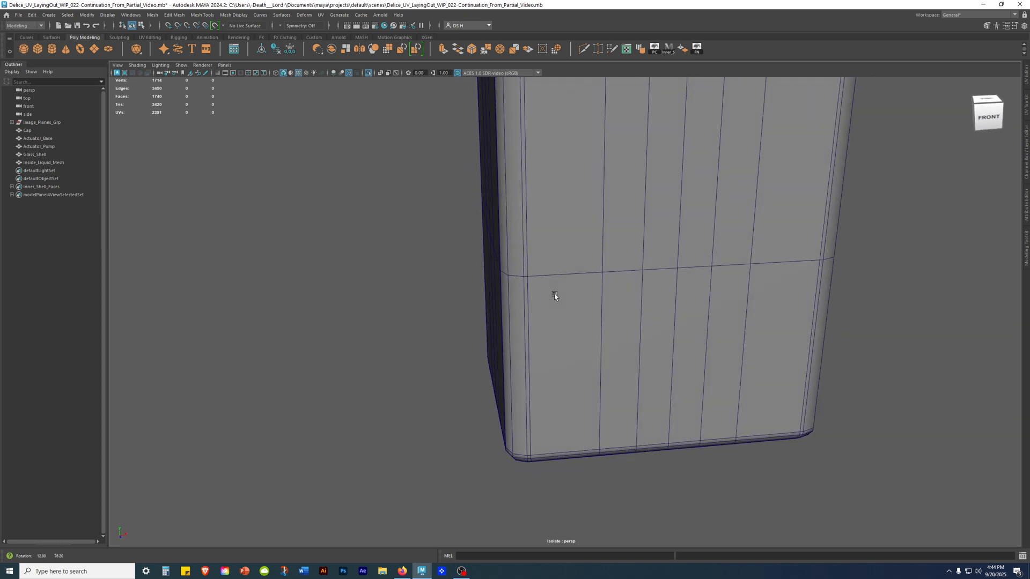
# Frame the selected Inside_Liquid_Mesh unsmoothed, exit isolation in the perspective view and show the four-view layout.
pyautogui.click(582, 264)
pyautogui.press('f')
pyautogui.press('1')
pyautogui.keyDown('alt'); pyautogui.moveTo(551, 340); pyautogui.dragTo(541, 358); pyautogui.keyUp('alt')
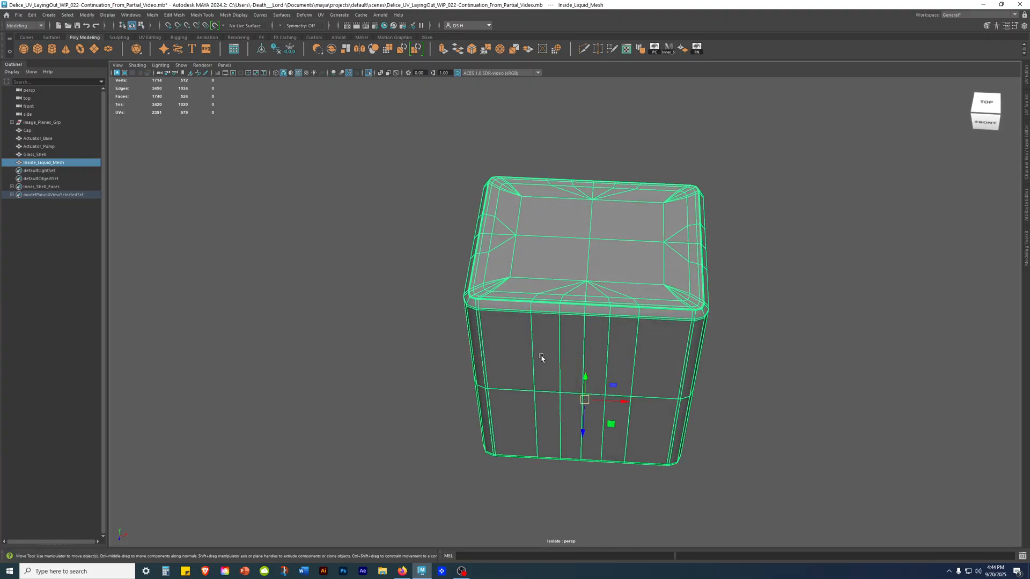
pyautogui.hotkey('ctrl', '1')
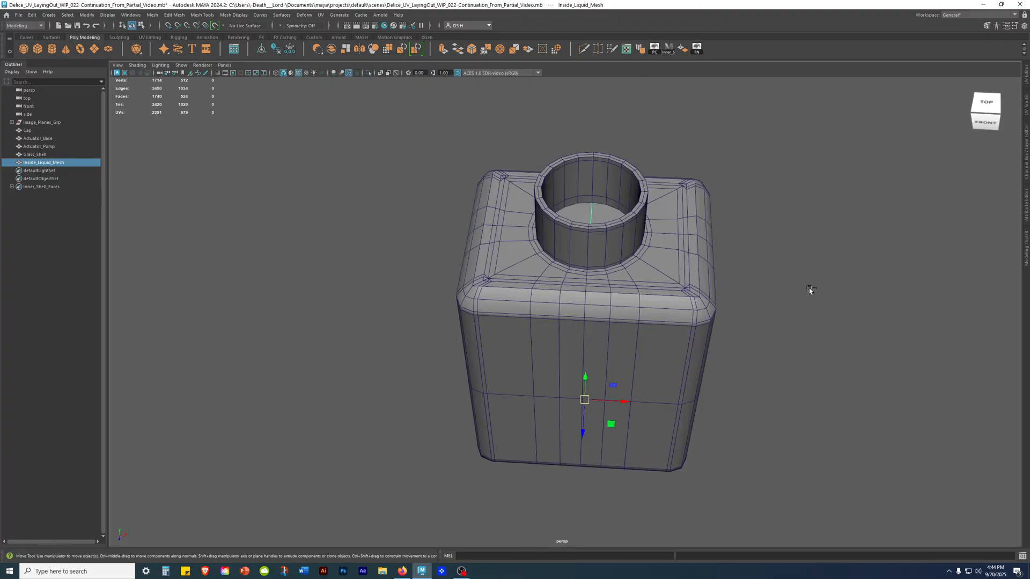
pyautogui.press('space')
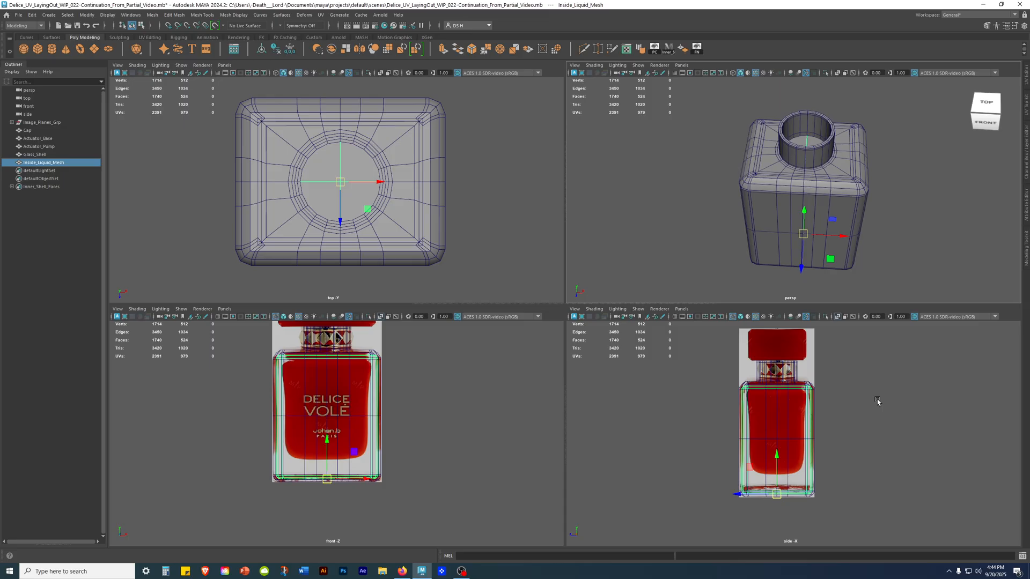
# Select Glass_Shell and Inside_Liquid_Mesh, preview both smoothed and examine the neck opening in the perspective view.
pyautogui.moveTo(908, 369); pyautogui.dragTo(618, 423)
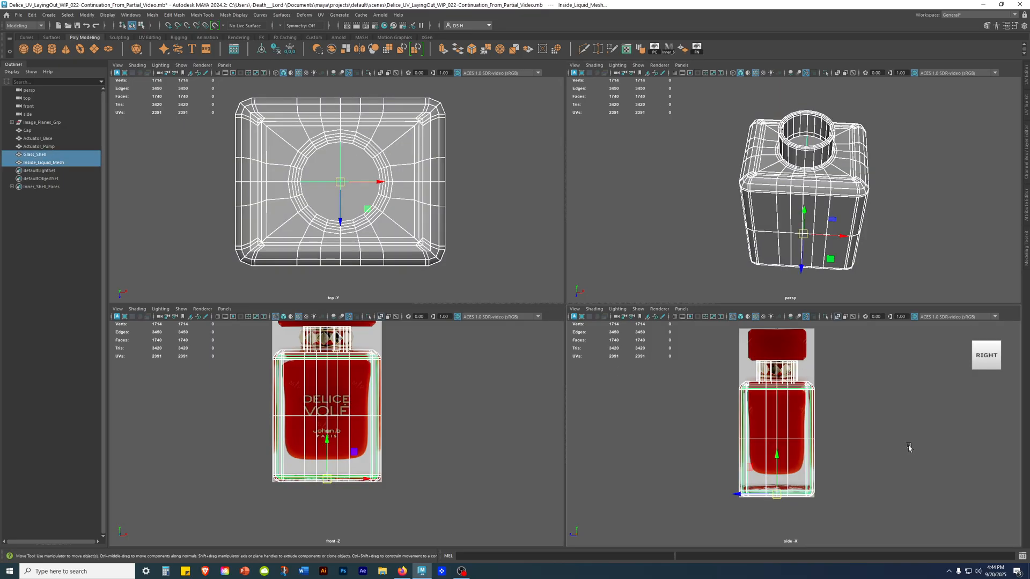
pyautogui.click(905, 443)
pyautogui.keyDown('alt'); pyautogui.moveTo(818, 166); pyautogui.dragTo(794, 184); pyautogui.keyUp('alt')
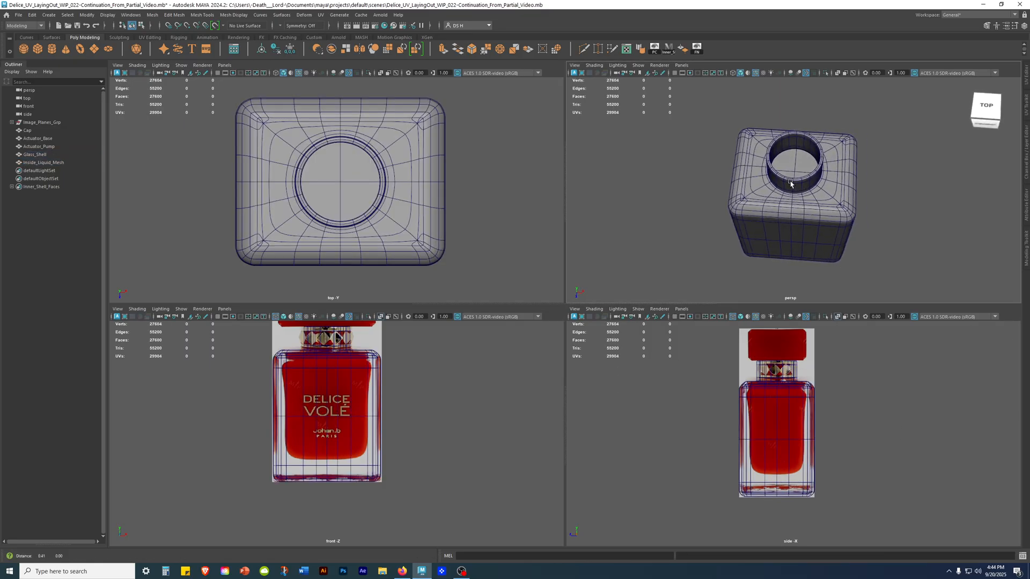
pyautogui.keyDown('alt'); pyautogui.moveTo(794, 184); pyautogui.dragTo(869, 230, button='right'); pyautogui.keyUp('alt')
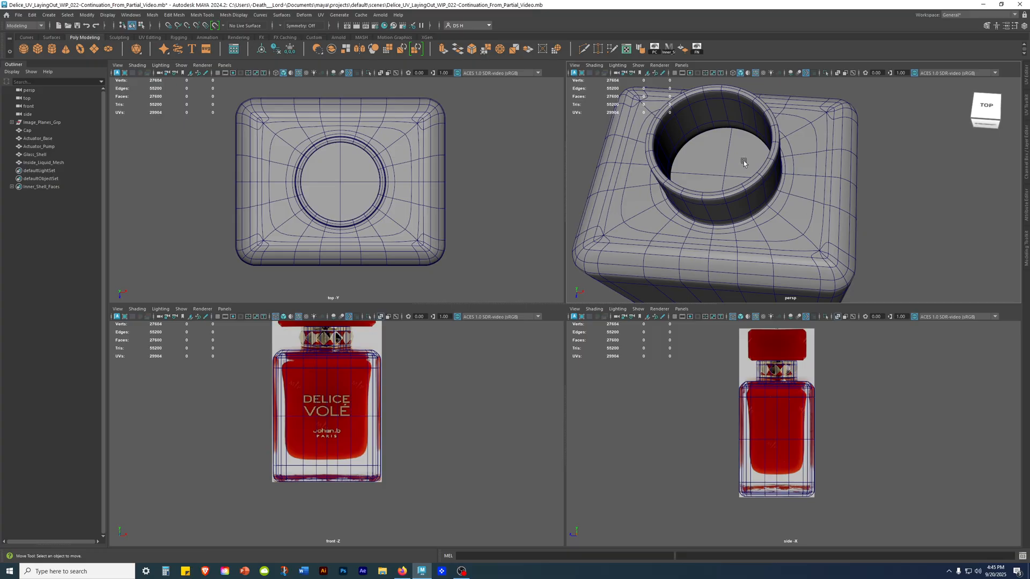
pyautogui.moveTo(743, 162); pyautogui.dragTo(754, 177)
pyautogui.press('2')
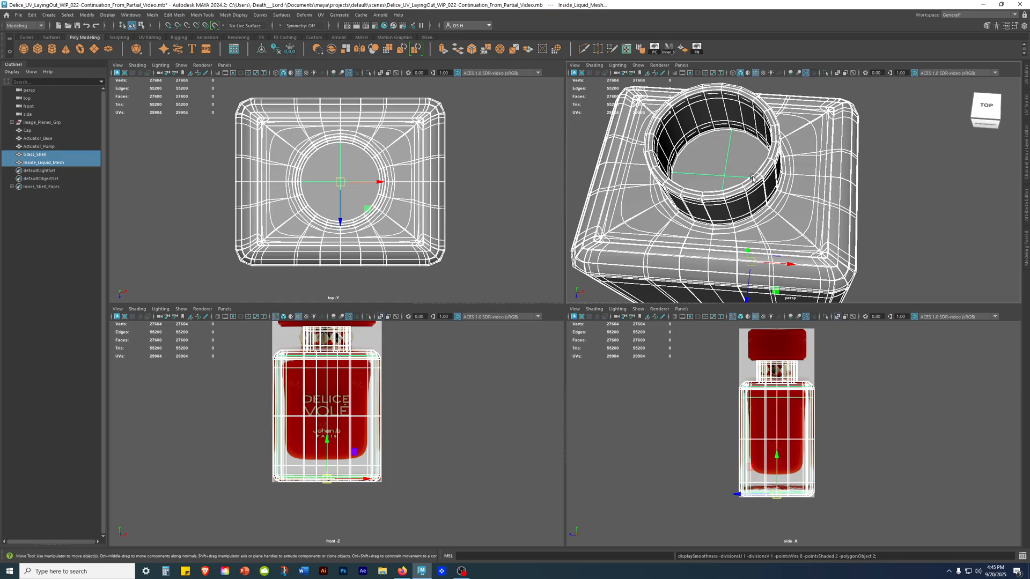
pyautogui.press('3')
pyautogui.keyDown('alt'); pyautogui.moveTo(765, 169); pyautogui.dragTo(809, 131); pyautogui.keyUp('alt')
pyautogui.keyDown('alt'); pyautogui.moveTo(809, 131); pyautogui.dragTo(820, 230, button='middle'); pyautogui.keyUp('alt')
pyautogui.keyDown('alt'); pyautogui.moveTo(819, 229); pyautogui.dragTo(865, 236, button='right'); pyautogui.keyUp('alt')
pyautogui.click(871, 179)
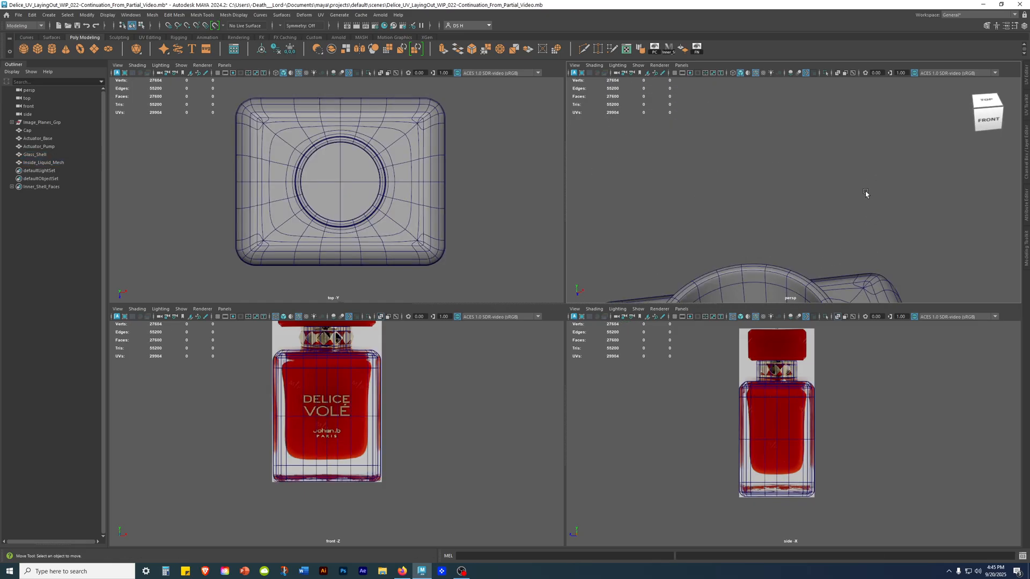
pyautogui.keyDown('alt'); pyautogui.moveTo(871, 179); pyautogui.dragTo(855, 223); pyautogui.keyUp('alt')
# Return Glass_Shell to unsmoothed display and clear the selection.
pyautogui.click(769, 259)
pyautogui.press('1')
pyautogui.scroll(-5, 769, 259)
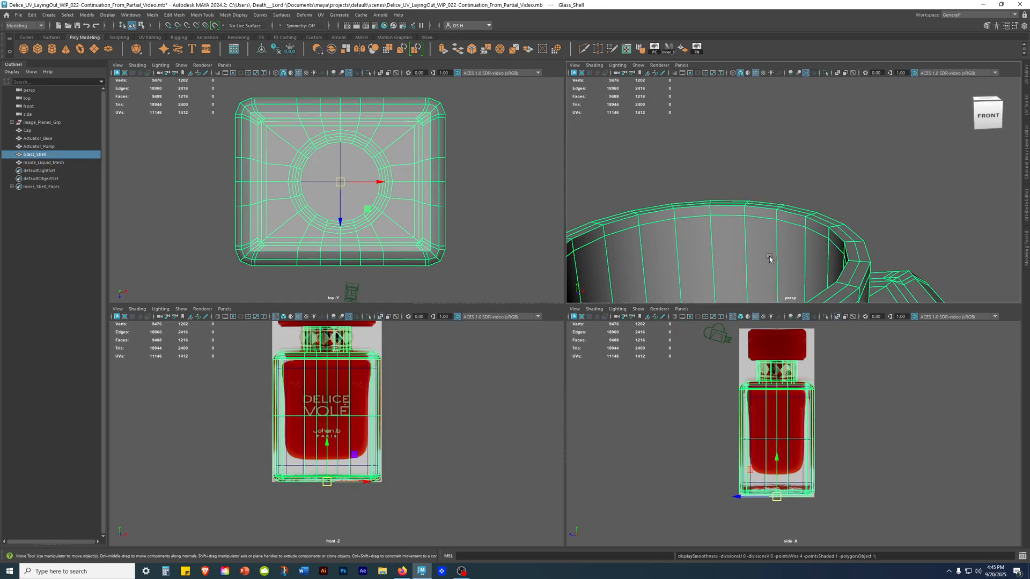
pyautogui.scroll(3, 476, 470)
pyautogui.click(490, 456)
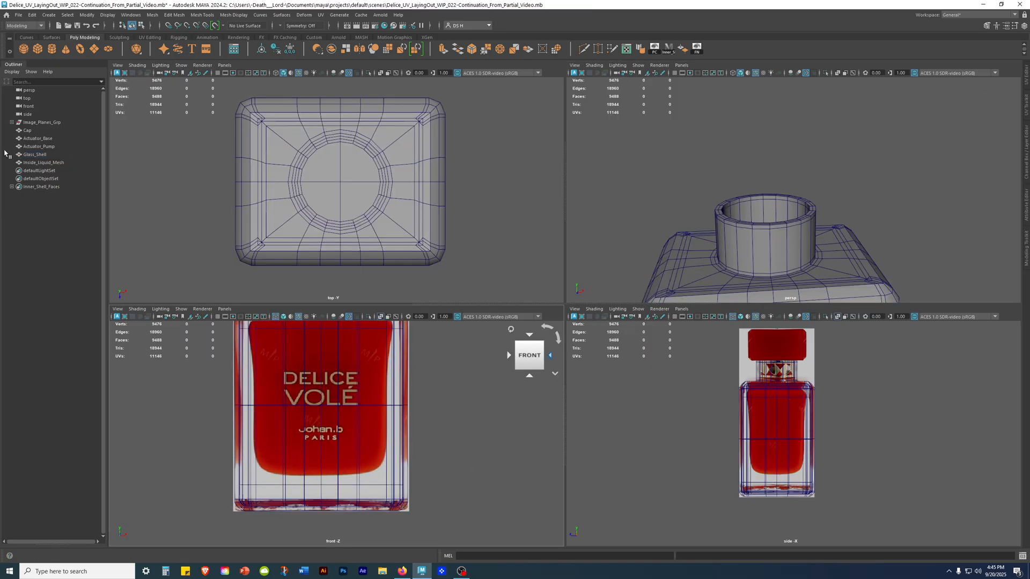
# Delete the construction history of Inside_Liquid_Mesh with its channels and inputs on display.
pyautogui.click(46, 162)
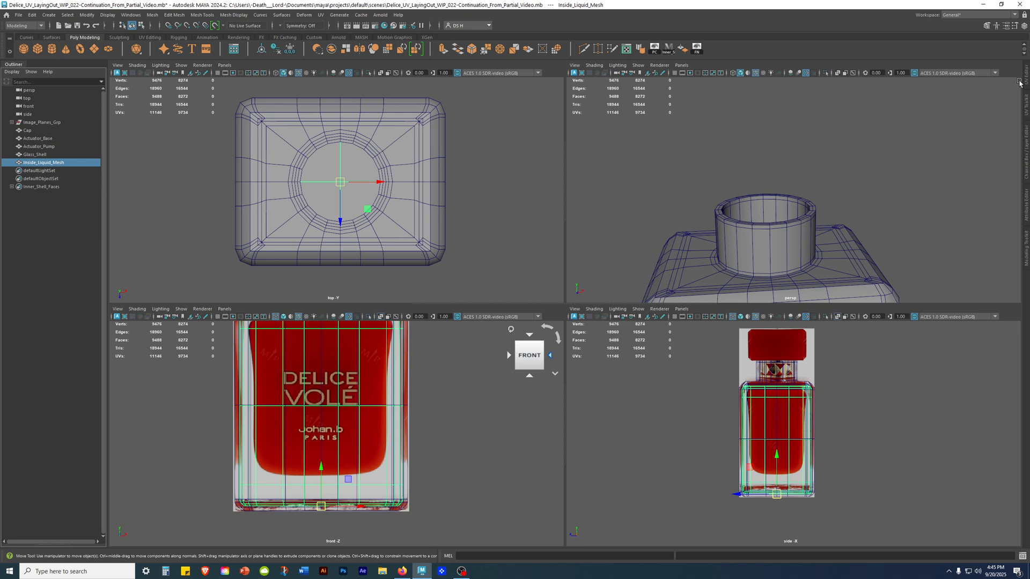
pyautogui.click(1024, 151)
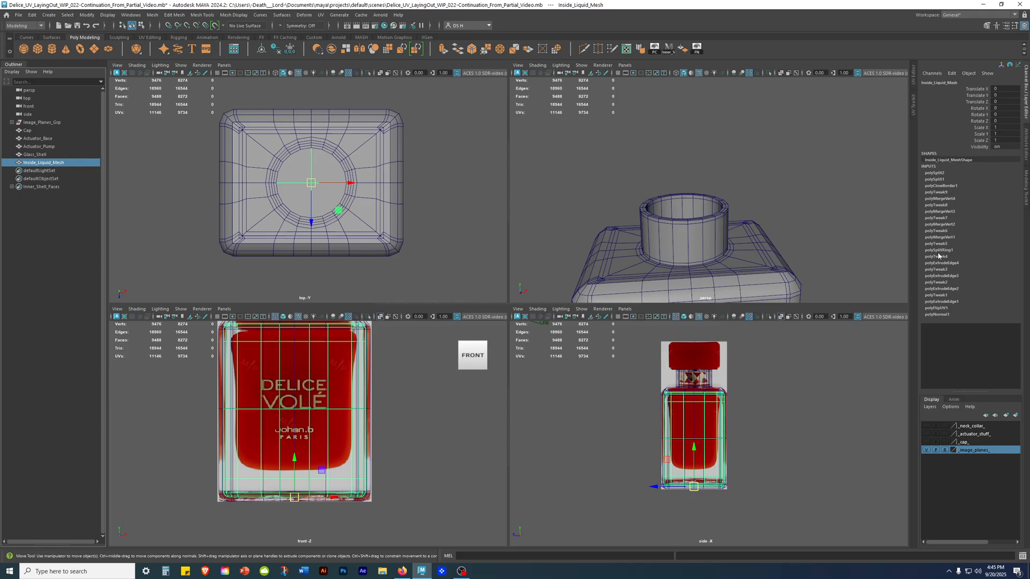
pyautogui.click(275, 51)
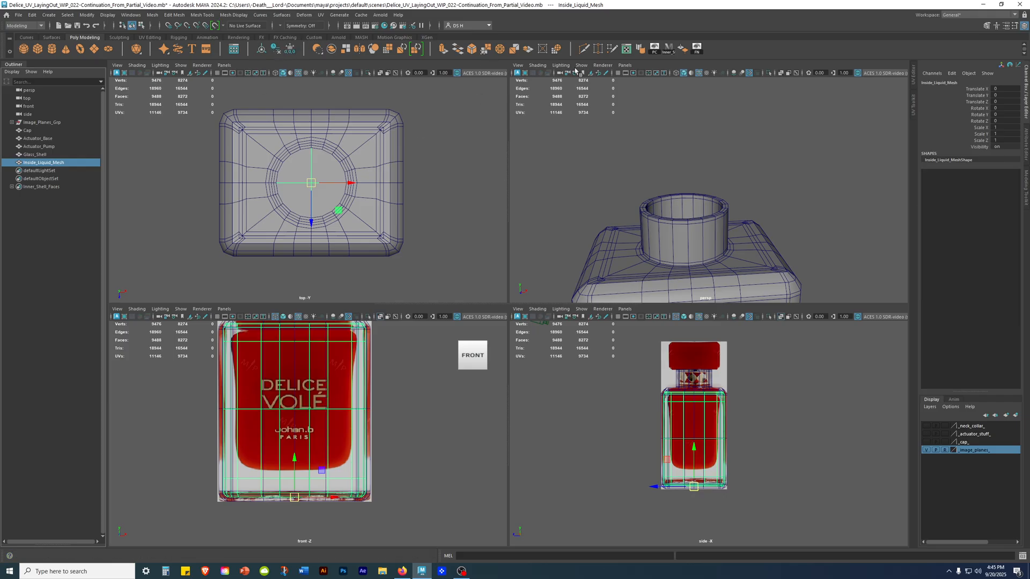
# Select Glass_Shell and examine its neck, shoulders and sides in the perspective view.
pyautogui.click(796, 246)
pyautogui.keyDown('alt'); pyautogui.moveTo(718, 278); pyautogui.dragTo(683, 186, button='middle'); pyautogui.keyUp('alt')
pyautogui.click(683, 185)
pyautogui.keyDown('alt'); pyautogui.moveTo(703, 140); pyautogui.dragTo(720, 179); pyautogui.keyUp('alt')
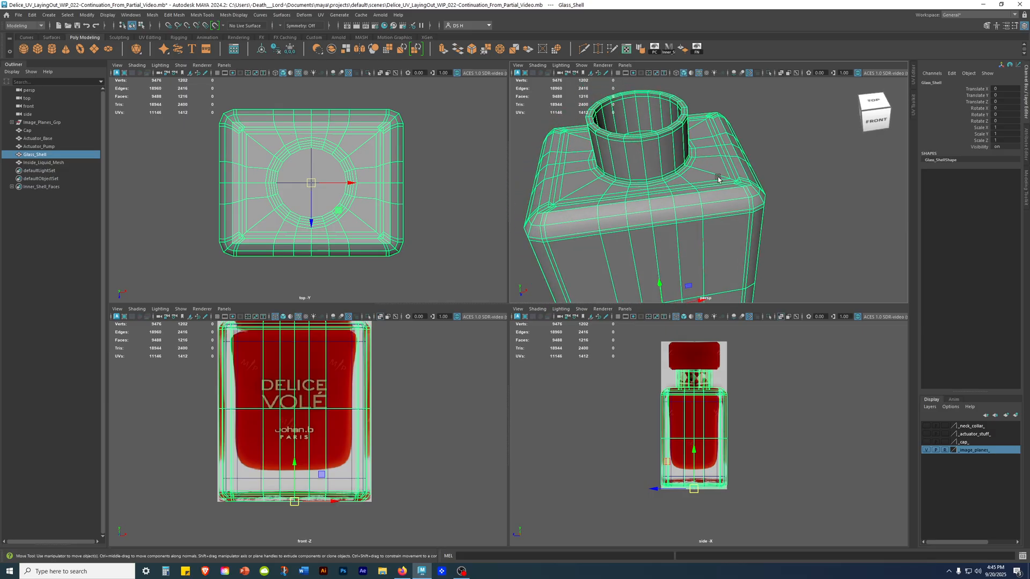
pyautogui.keyDown('alt'); pyautogui.moveTo(713, 177); pyautogui.dragTo(1019, 205); pyautogui.keyUp('alt')
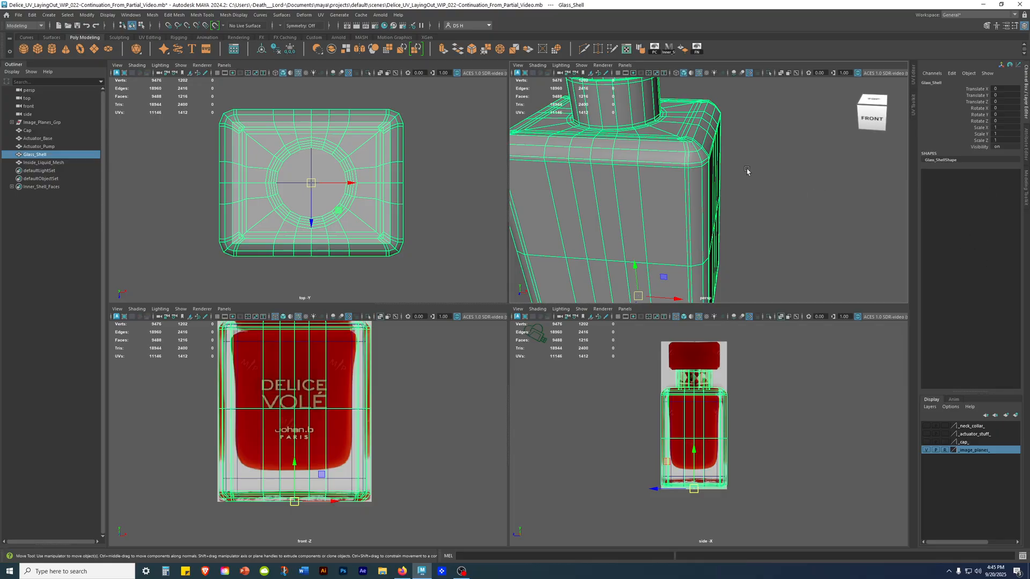
pyautogui.click(441, 427)
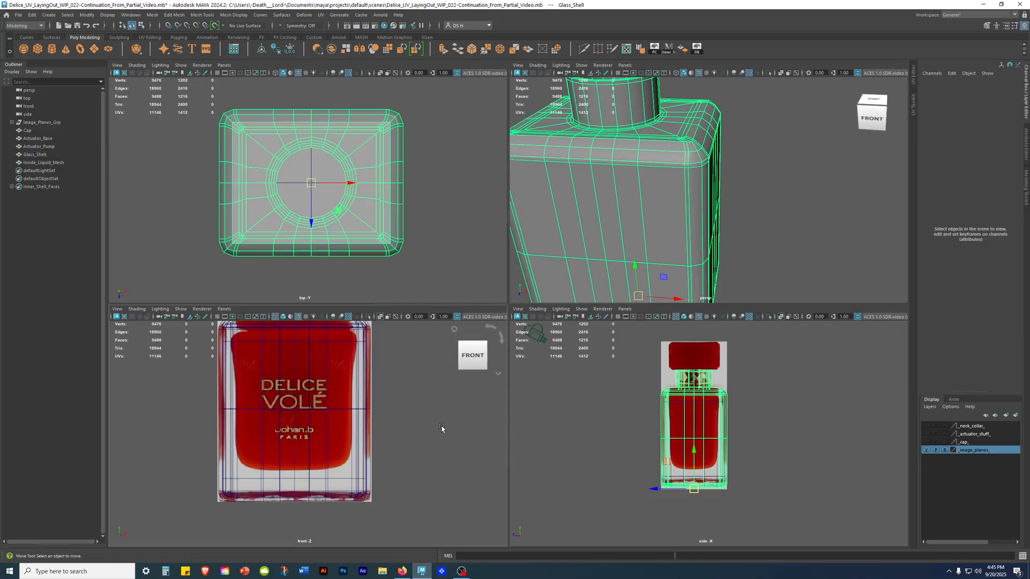
# Isolate Inside_Liquid_Mesh in the perspective view without smoothing and examine its top surface, corner topology and sides.
pyautogui.click(315, 171)
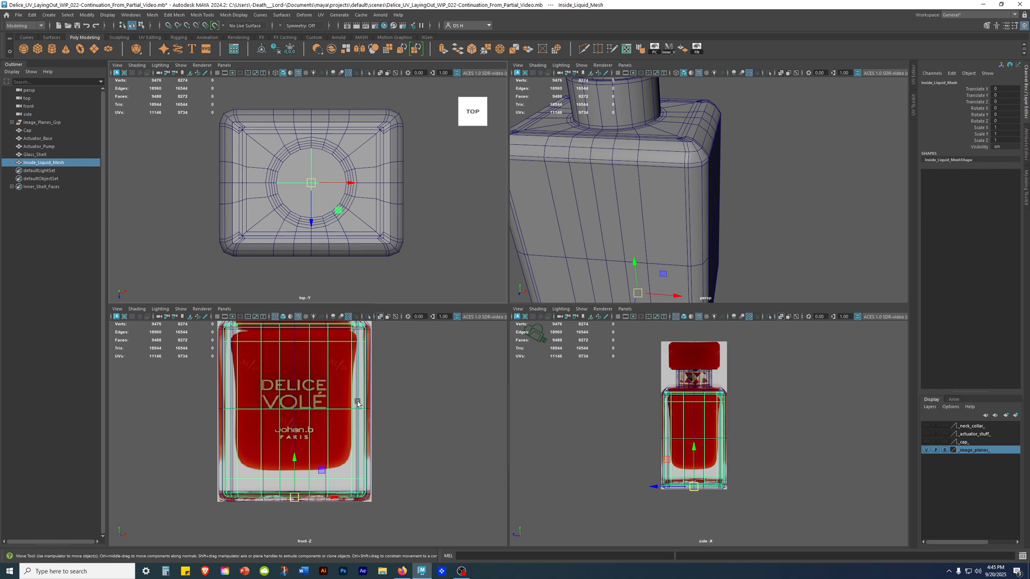
pyautogui.hotkey('ctrl', '1')
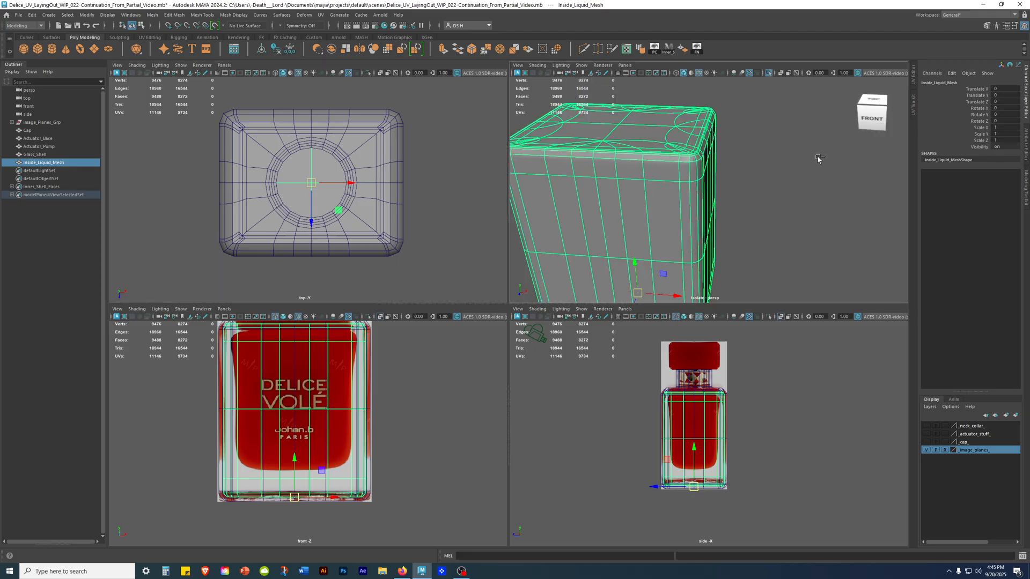
pyautogui.click(820, 157)
pyautogui.keyDown('alt'); pyautogui.moveTo(819, 157); pyautogui.dragTo(697, 174, button='right'); pyautogui.keyUp('alt')
pyautogui.keyDown('alt'); pyautogui.moveTo(697, 174); pyautogui.dragTo(809, 105); pyautogui.keyUp('alt')
pyautogui.keyDown('alt'); pyautogui.moveTo(721, 129); pyautogui.dragTo(694, 147); pyautogui.keyUp('alt')
pyautogui.keyDown('alt'); pyautogui.moveTo(693, 147); pyautogui.dragTo(737, 151, button='right'); pyautogui.keyUp('alt')
pyautogui.keyDown('alt'); pyautogui.moveTo(737, 150); pyautogui.dragTo(692, 136); pyautogui.keyUp('alt')
pyautogui.keyDown('alt'); pyautogui.moveTo(691, 136); pyautogui.dragTo(758, 202, button='middle'); pyautogui.keyUp('alt')
pyautogui.keyDown('alt'); pyautogui.moveTo(758, 202); pyautogui.dragTo(805, 169, button='right'); pyautogui.keyUp('alt')
pyautogui.keyDown('alt'); pyautogui.moveTo(805, 170); pyautogui.dragTo(706, 166); pyautogui.keyUp('alt')
pyautogui.click(774, 140)
pyautogui.keyDown('alt'); pyautogui.moveTo(706, 163); pyautogui.dragTo(758, 184, button='right'); pyautogui.keyUp('alt')
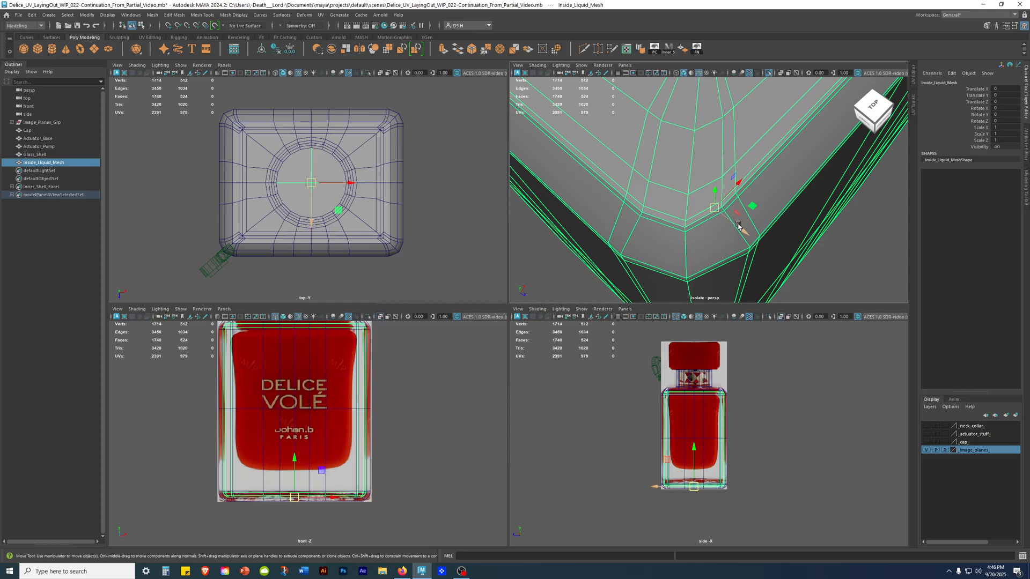
pyautogui.keyDown('alt'); pyautogui.moveTo(745, 223); pyautogui.dragTo(708, 188); pyautogui.keyUp('alt')
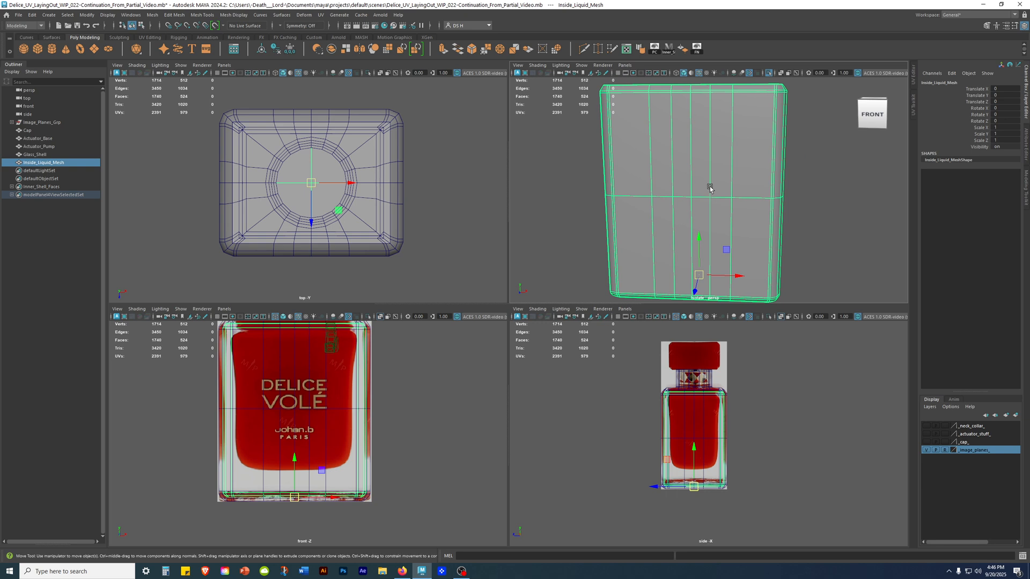
pyautogui.click(566, 182)
pyautogui.keyDown('alt'); pyautogui.moveTo(568, 182); pyautogui.dragTo(831, 182); pyautogui.keyUp('alt')
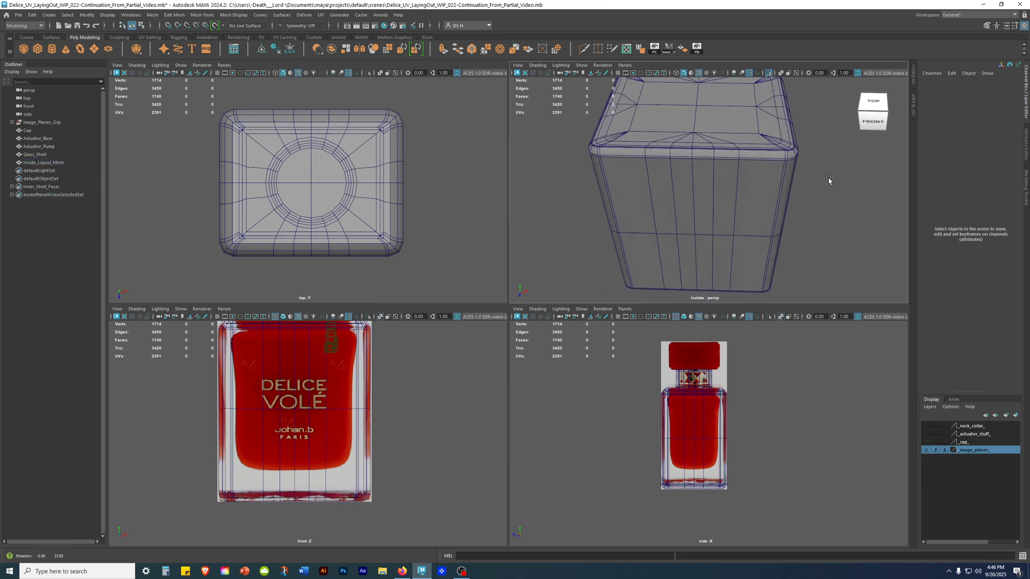
# Maximize the perspective view with isolation off, pick Inside_Liquid_Mesh through the neck opening and isolate it again for inspection.
pyautogui.hotkey('ctrl', '1')
pyautogui.hotkey('alt', 'space')
pyautogui.press('Escape')
pyautogui.press('space')
pyautogui.keyDown('alt'); pyautogui.moveTo(512, 176); pyautogui.dragTo(540, 245); pyautogui.keyUp('alt')
pyautogui.click(494, 283)
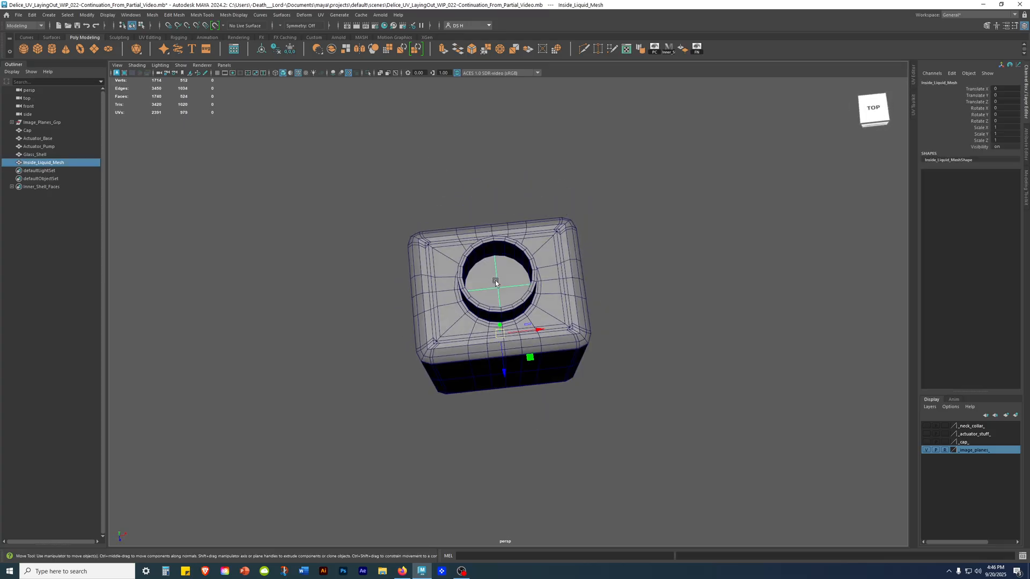
pyautogui.hotkey('ctrl', '1')
pyautogui.click(696, 306)
pyautogui.keyDown('alt'); pyautogui.moveTo(641, 287); pyautogui.dragTo(626, 246); pyautogui.keyUp('alt')
pyautogui.click(530, 227)
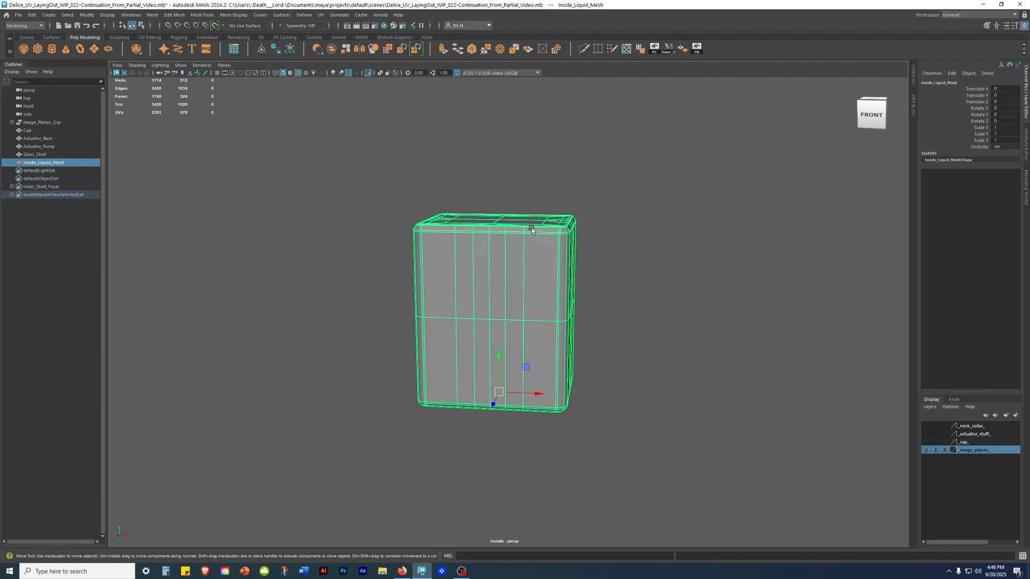
# Maximize the side view and hide the _image_planes_ layer.
pyautogui.press('space')
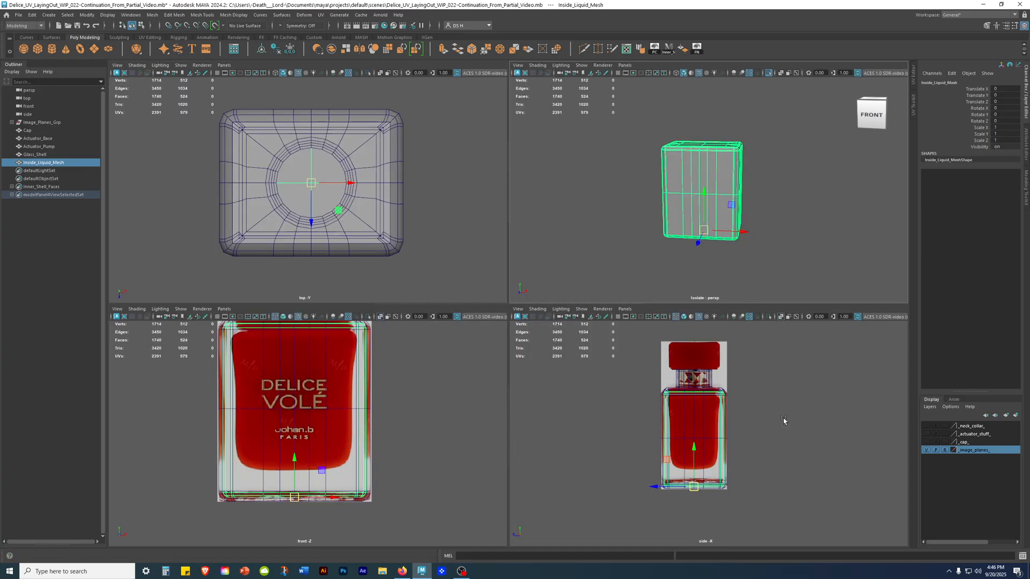
pyautogui.press('space')
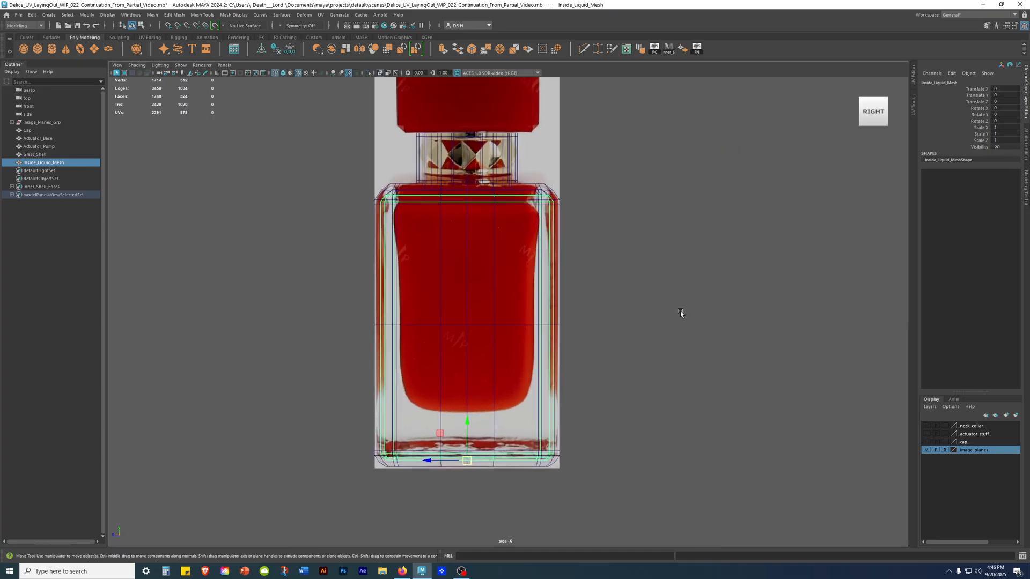
pyautogui.click(926, 450)
pyautogui.click(583, 301)
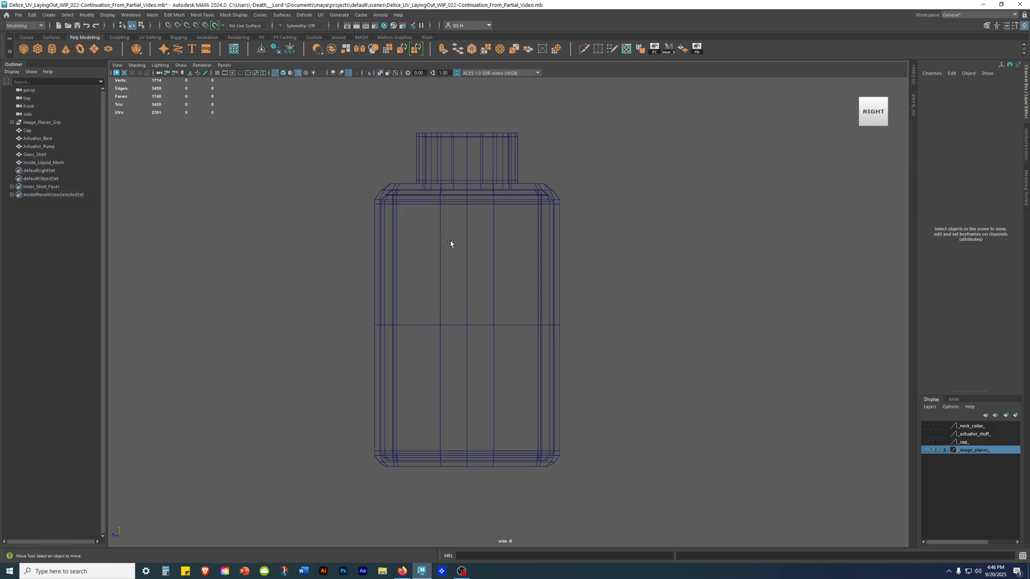
# Select Inside_Liquid_Mesh and set its Scale X and Scale Z to 0.98.
pyautogui.click(44, 164)
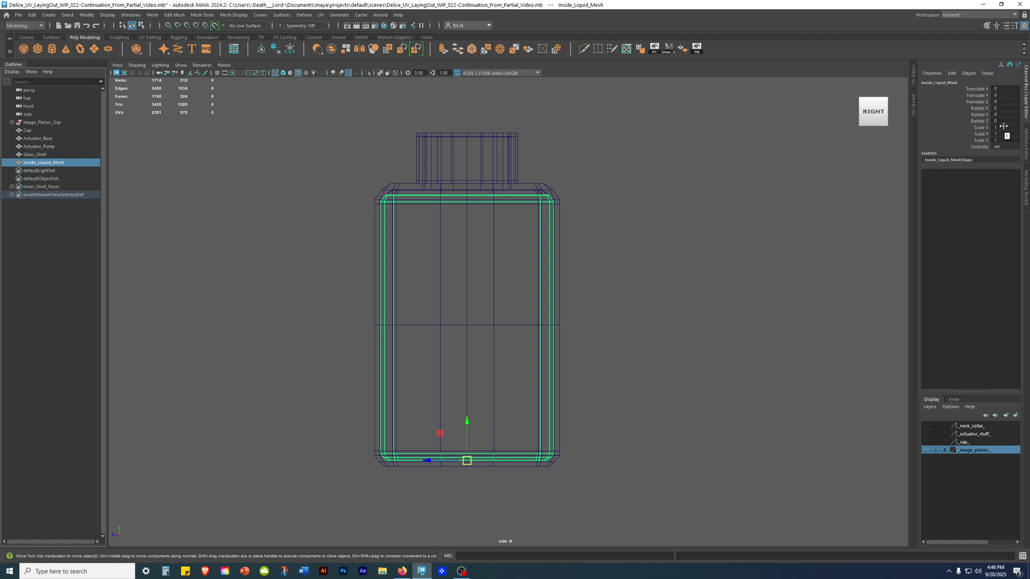
pyautogui.press('r')
pyautogui.click(978, 127)
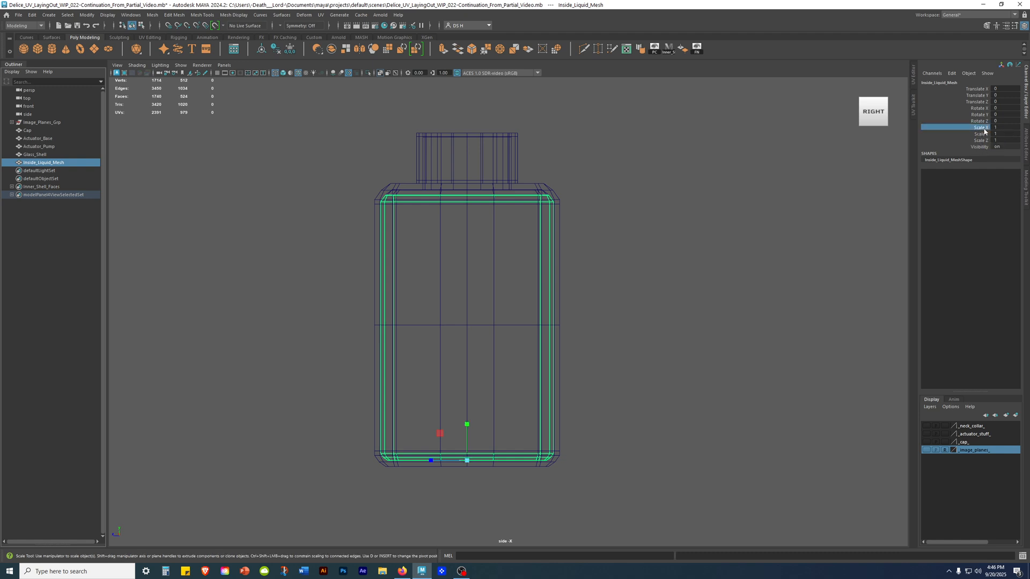
pyautogui.keyDown('ctrl'); pyautogui.click(980, 141); pyautogui.keyUp('ctrl')
pyautogui.keyDown('alt'); pyautogui.moveTo(483, 356); pyautogui.dragTo(497, 173, button='middle'); pyautogui.keyUp('alt')
pyautogui.keyDown('alt'); pyautogui.moveTo(562, 268); pyautogui.dragTo(831, 379, button='right'); pyautogui.keyUp('alt')
pyautogui.keyDown('alt'); pyautogui.moveTo(460, 219); pyautogui.dragTo(460, 358, button='middle'); pyautogui.keyUp('alt')
pyautogui.keyDown('alt'); pyautogui.moveTo(756, 322); pyautogui.dragTo(573, 259, button='right'); pyautogui.keyUp('alt')
pyautogui.keyDown('alt'); pyautogui.moveTo(573, 260); pyautogui.dragTo(582, 442, button='middle'); pyautogui.keyUp('alt')
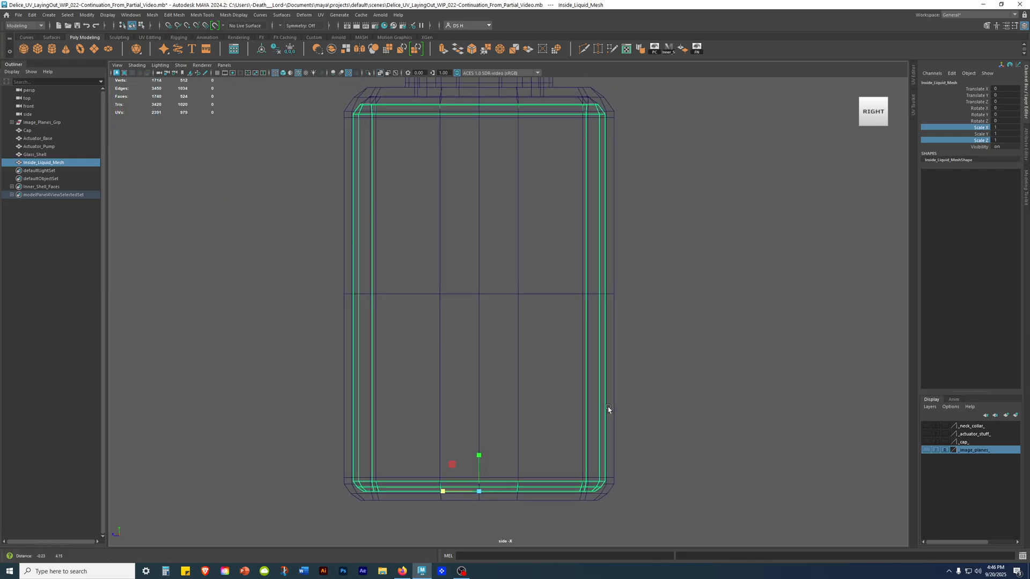
pyautogui.doubleClick(1013, 127)
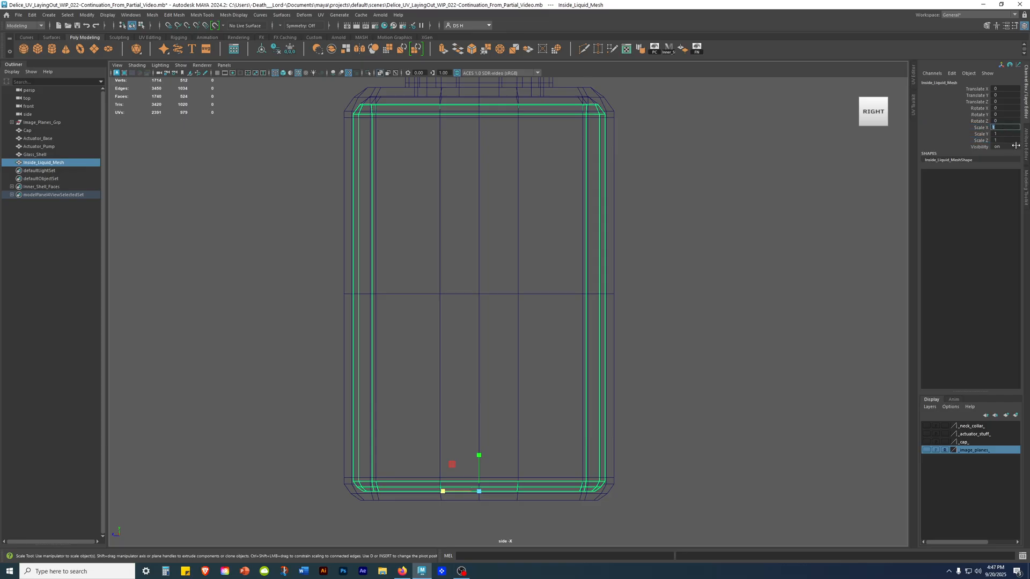
pyautogui.click(975, 128)
pyautogui.click(1016, 127)
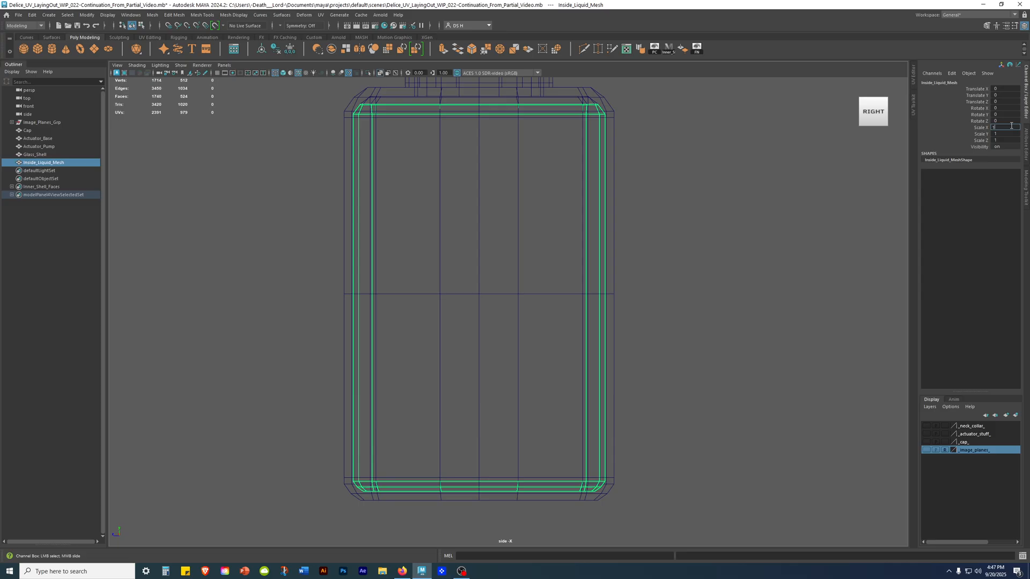
pyautogui.keyDown('ctrl'); pyautogui.click(1009, 140); pyautogui.keyUp('ctrl')
pyautogui.write('.98')
pyautogui.press('Return')
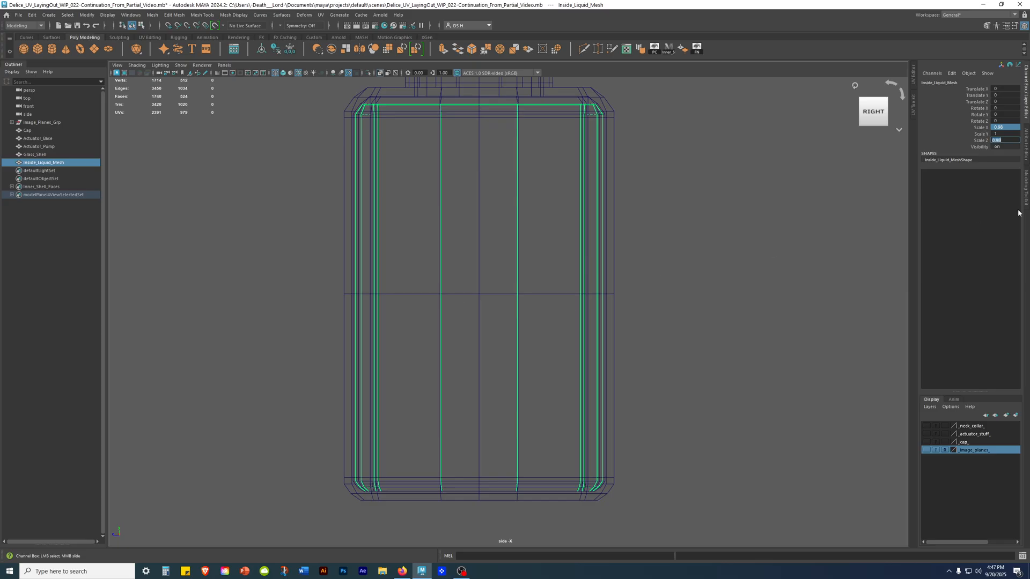
# Try a Scale Y of 0.98 on Inside_Liquid_Mesh and undo it.
pyautogui.click(1012, 133)
pyautogui.press('Return')
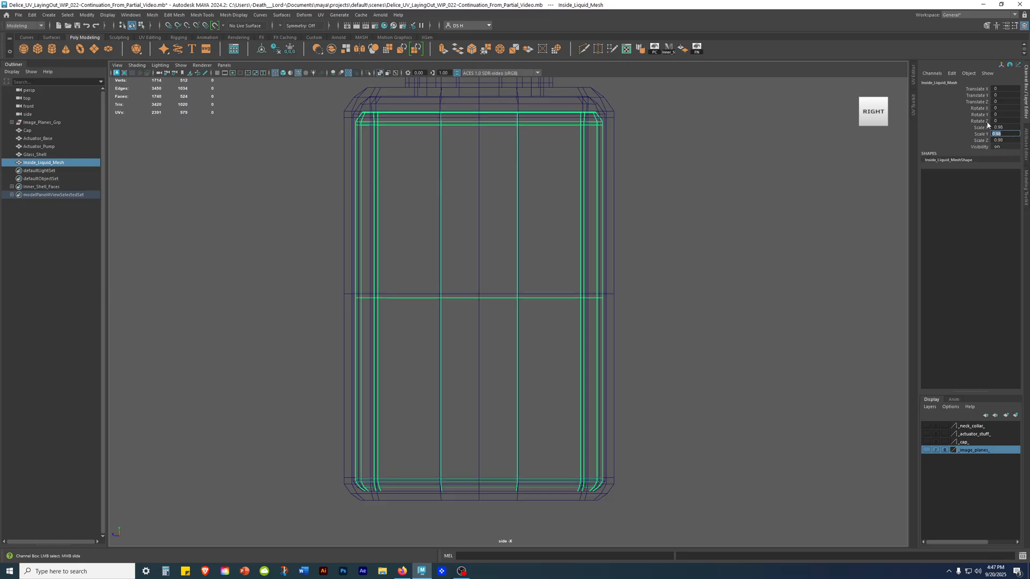
pyautogui.hotkey('ctrl', 'z')
# Fine-tune the Scale Y of Inside_Liquid_Mesh at the shell's upper corner, trying 0.99 and settling on 0.995.
pyautogui.scroll(8, 889, 372)
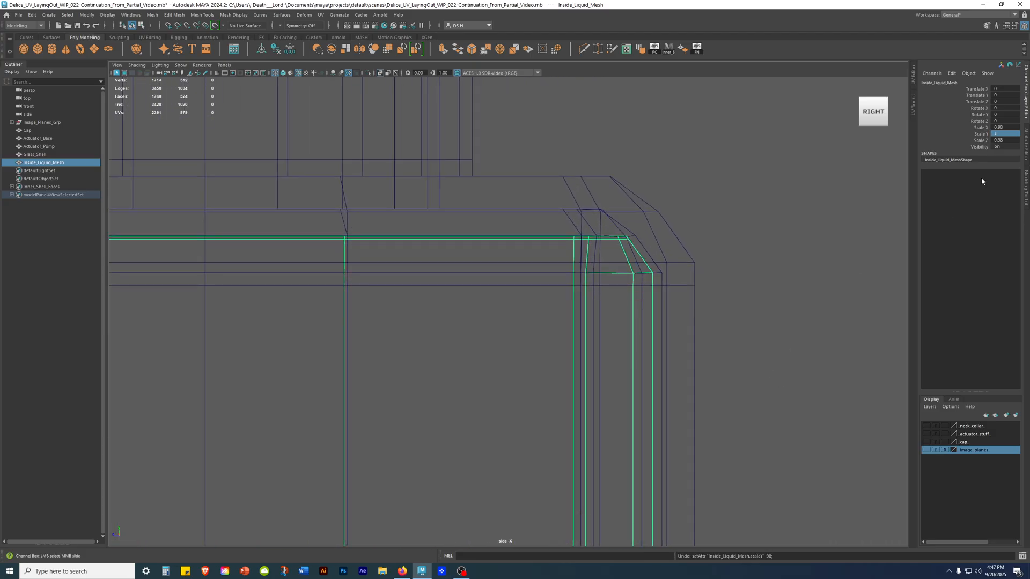
pyautogui.doubleClick(1008, 134)
pyautogui.press('Return')
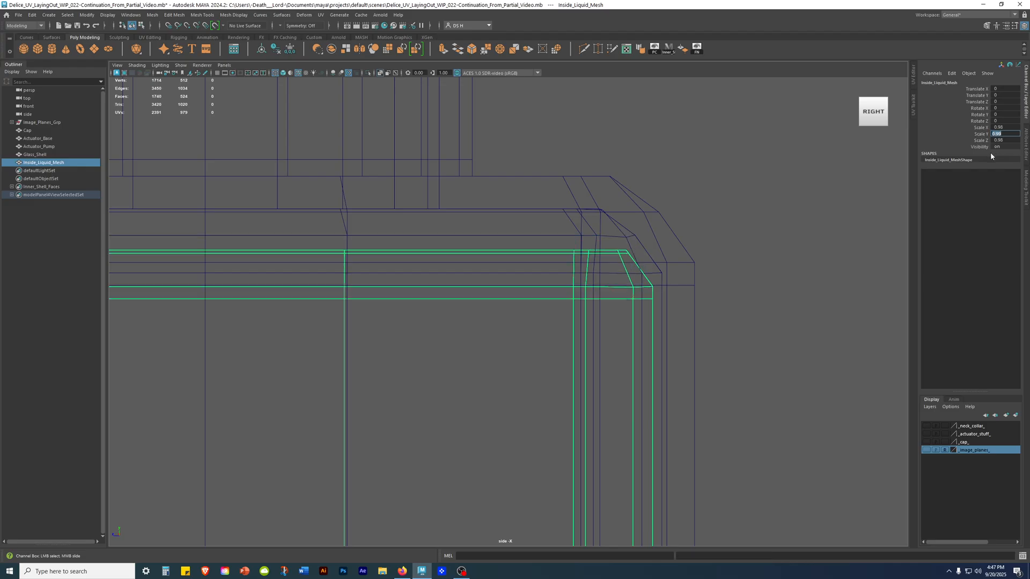
pyautogui.click(1006, 134)
pyautogui.press('Return')
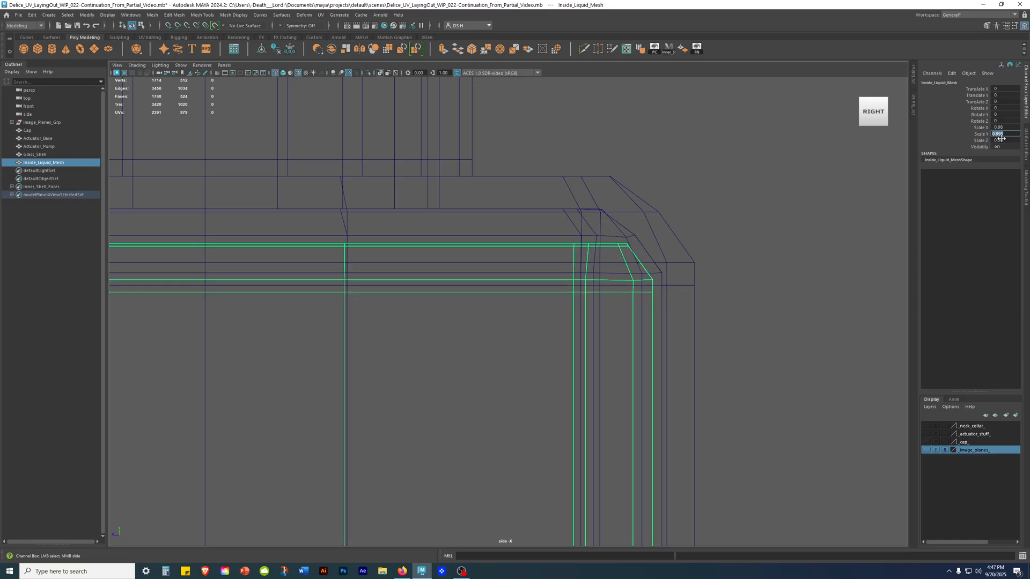
# Set both Scale X and Scale Z of Inside_Liquid_Mesh to 0.995.
pyautogui.click(1008, 129)
pyautogui.write('0.995')
pyautogui.press('Return')
pyautogui.click(1012, 140)
pyautogui.write('0.995')
pyautogui.press('Return')
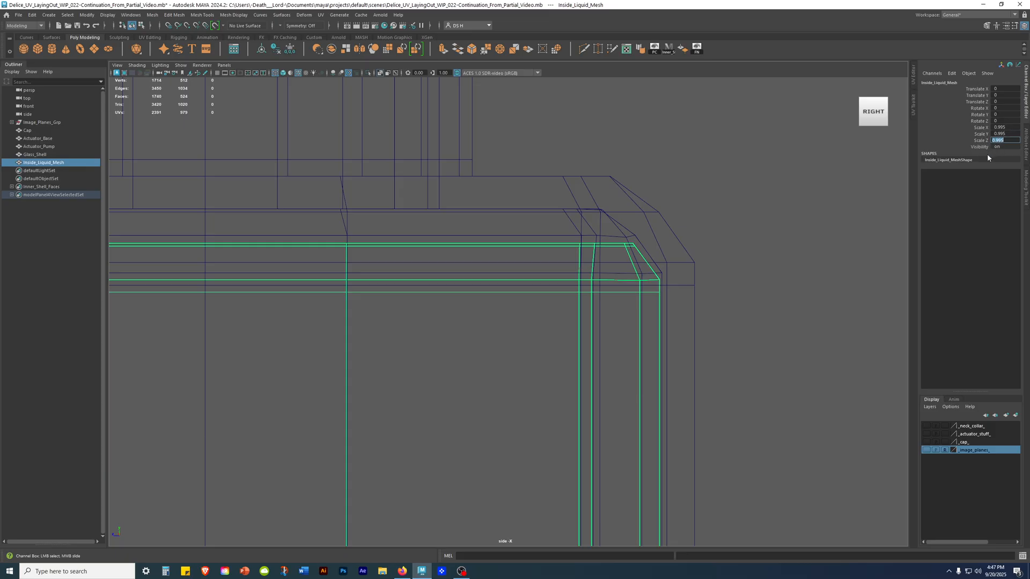
# Frame Inside_Liquid_Mesh, switch to the maximized perspective view and examine the isolated scaled mesh.
pyautogui.press('f')
pyautogui.press('space')
pyautogui.press('space')
pyautogui.keyDown('alt'); pyautogui.moveTo(557, 230); pyautogui.dragTo(561, 263); pyautogui.keyUp('alt')
pyautogui.keyDown('alt'); pyautogui.moveTo(561, 264); pyautogui.dragTo(660, 258, button='right'); pyautogui.keyUp('alt')
pyautogui.click(788, 249)
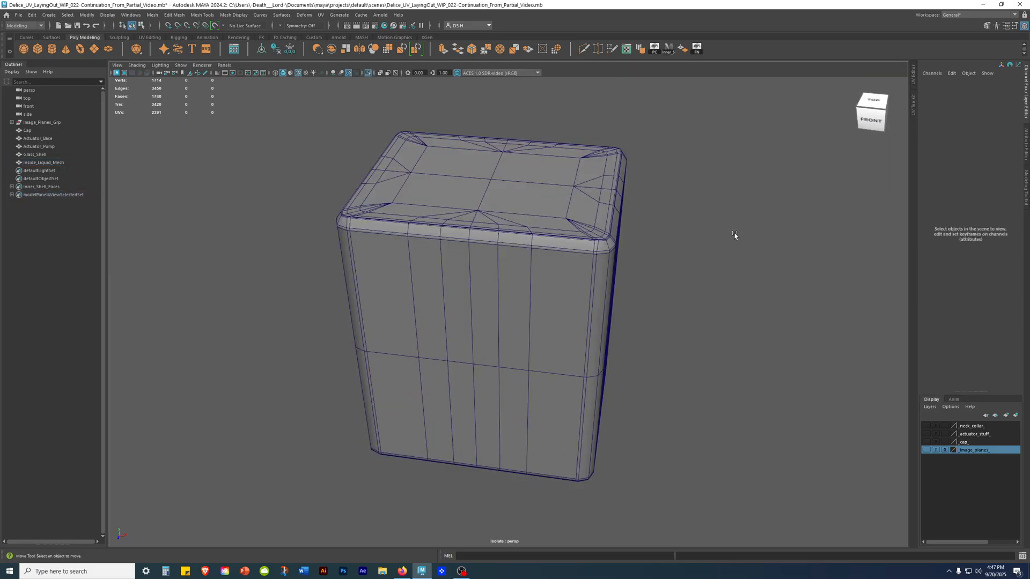
# Select Inside_Liquid_Mesh, examine its upper corner up close and turn off the isolated display.
pyautogui.keyDown('alt'); pyautogui.moveTo(657, 249); pyautogui.dragTo(645, 223); pyautogui.keyUp('alt')
pyautogui.click(548, 223)
pyautogui.keyDown('alt'); pyautogui.moveTo(547, 223); pyautogui.dragTo(485, 311, button='middle'); pyautogui.keyUp('alt')
pyautogui.keyDown('alt'); pyautogui.moveTo(485, 311); pyautogui.dragTo(827, 331, button='right'); pyautogui.keyUp('alt')
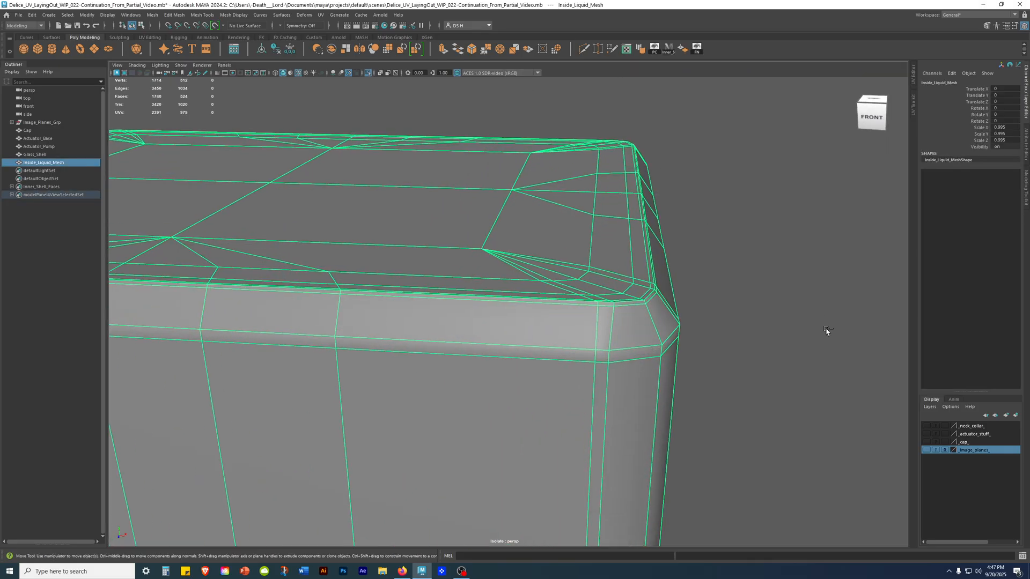
pyautogui.hotkey('ctrl', '1')
# Select Glass_Shell and examine the gap between its inner wall and Inside_Liquid_Mesh near the upper corner.
pyautogui.keyDown('alt'); pyautogui.moveTo(523, 257); pyautogui.dragTo(795, 317, button='right'); pyautogui.keyUp('alt')
pyautogui.keyDown('alt'); pyautogui.moveTo(796, 317); pyautogui.dragTo(807, 286); pyautogui.keyUp('alt')
pyautogui.keyDown('alt'); pyautogui.moveTo(807, 287); pyautogui.dragTo(723, 362, button='middle'); pyautogui.keyUp('alt')
pyautogui.keyDown('alt'); pyautogui.moveTo(723, 363); pyautogui.dragTo(583, 333, button='right'); pyautogui.keyUp('alt')
pyautogui.click(631, 311)
pyautogui.keyDown('alt'); pyautogui.moveTo(636, 296); pyautogui.dragTo(760, 230, button='right'); pyautogui.keyUp('alt')
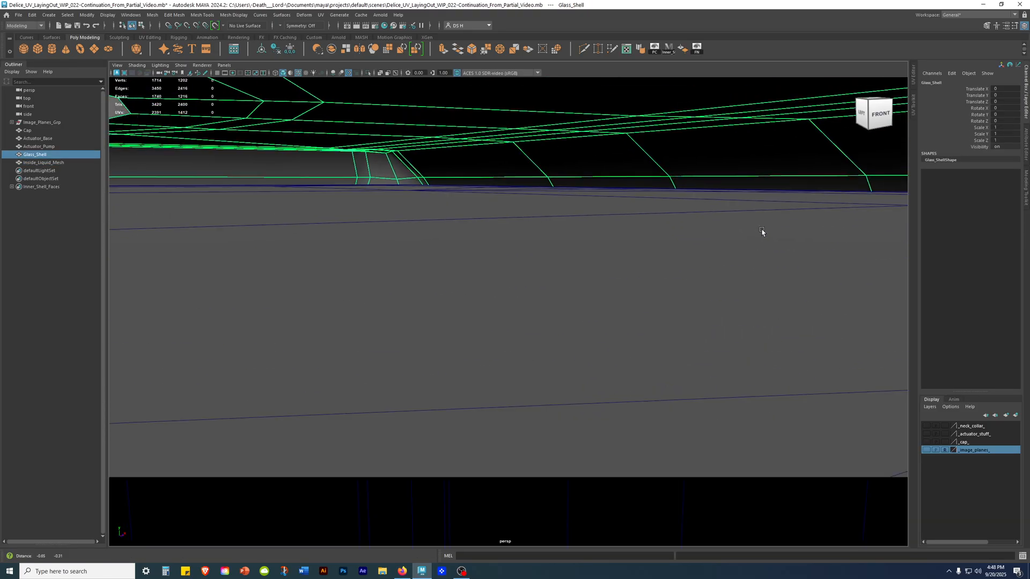
pyautogui.keyDown('alt'); pyautogui.moveTo(509, 151); pyautogui.dragTo(579, 152, button='right'); pyautogui.keyUp('alt')
pyautogui.keyDown('alt'); pyautogui.moveTo(691, 214); pyautogui.dragTo(462, 264, button='right'); pyautogui.keyUp('alt')
pyautogui.moveTo(462, 264)
pyautogui.keyDown('alt'); pyautogui.mouseDown(button='middle')
pyautogui.moveTo(453, 263)
pyautogui.moveTo(460, 275)
pyautogui.mouseUp(button='middle'); pyautogui.keyUp('alt')
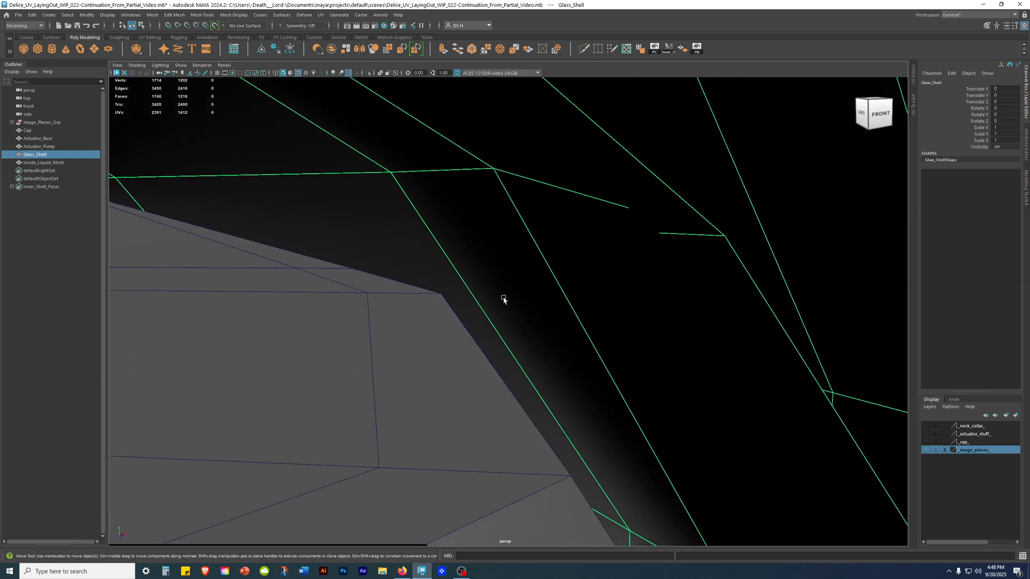
# Add Inside_Liquid_Mesh to the selection and compare both meshes at the corner with smooth preview on and off.
pyautogui.keyDown('shift'); pyautogui.click(340, 339); pyautogui.keyUp('shift')
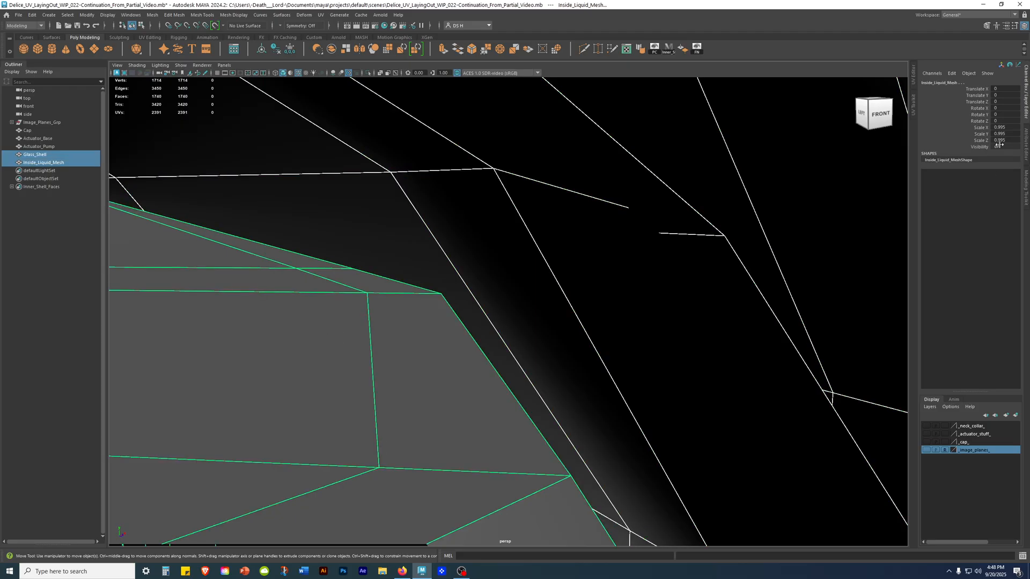
pyautogui.keyDown('alt'); pyautogui.moveTo(583, 256); pyautogui.dragTo(579, 249); pyautogui.keyUp('alt')
pyautogui.keyDown('alt'); pyautogui.moveTo(522, 247); pyautogui.dragTo(528, 271, button='middle'); pyautogui.keyUp('alt')
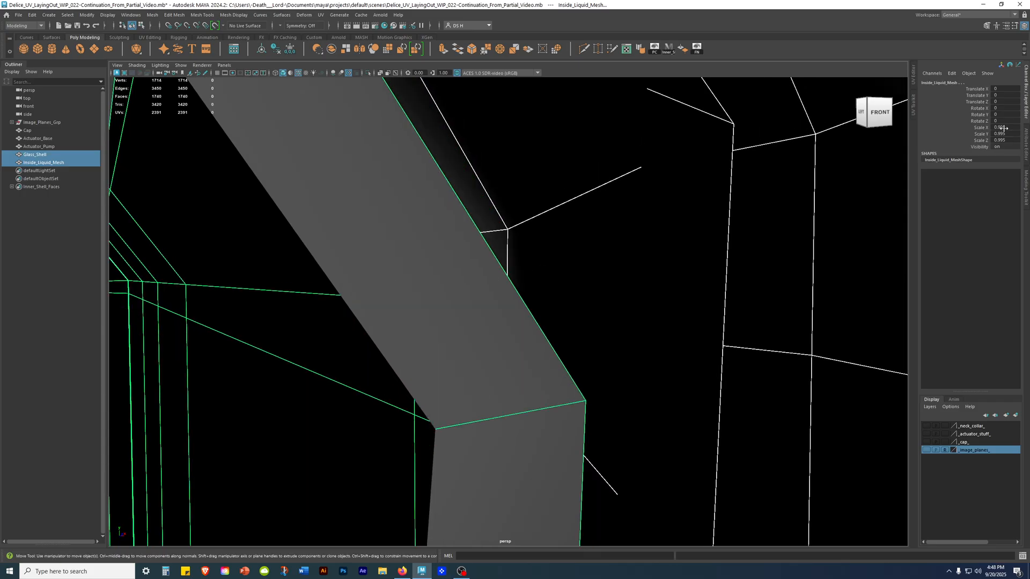
pyautogui.press('3')
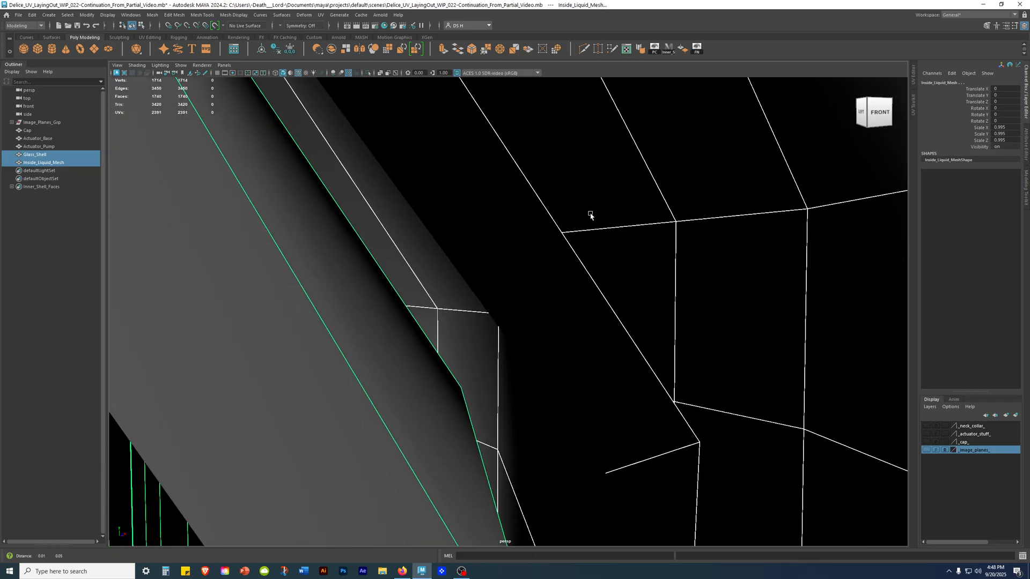
pyautogui.keyDown('alt'); pyautogui.moveTo(574, 259); pyautogui.dragTo(596, 242, button='middle'); pyautogui.keyUp('alt')
pyautogui.press('1')
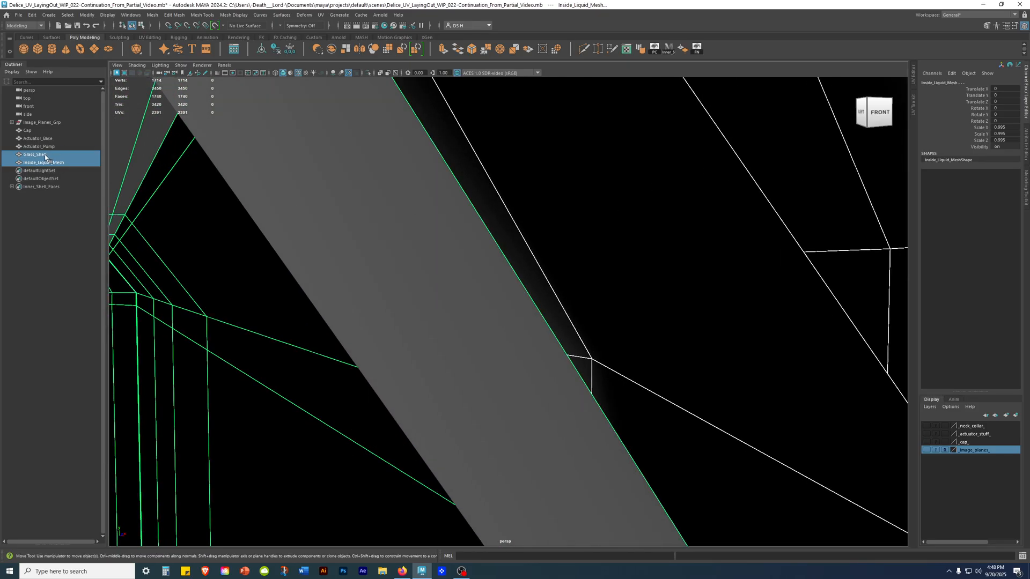
pyautogui.keyDown('alt'); pyautogui.moveTo(483, 319); pyautogui.dragTo(556, 285, button='right'); pyautogui.keyUp('alt')
pyautogui.keyDown('alt'); pyautogui.moveTo(556, 285); pyautogui.dragTo(585, 264); pyautogui.keyUp('alt')
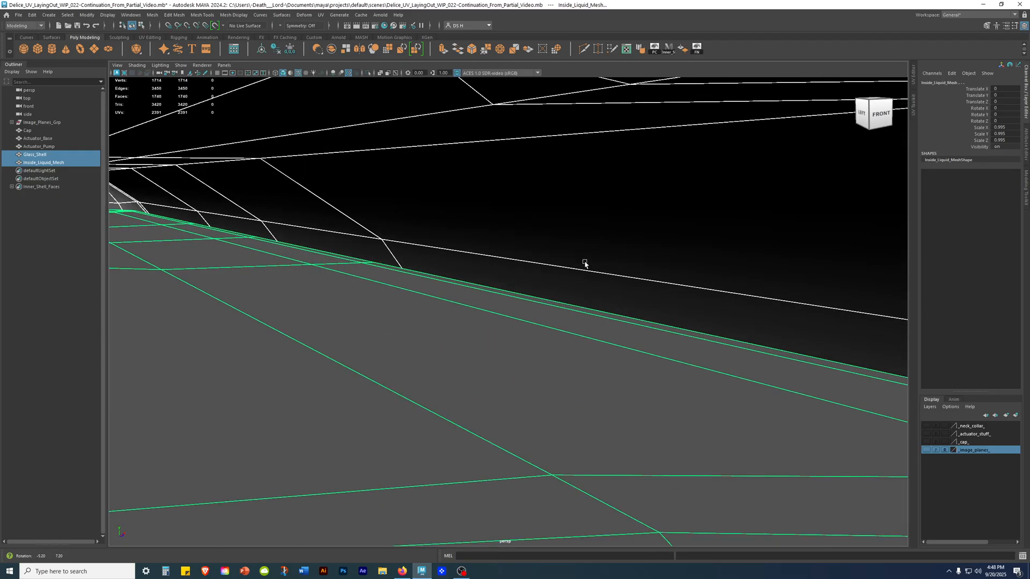
pyautogui.keyDown('alt'); pyautogui.moveTo(482, 256); pyautogui.dragTo(366, 229, button='middle'); pyautogui.keyUp('alt')
pyautogui.keyDown('alt'); pyautogui.moveTo(725, 290); pyautogui.dragTo(651, 266, button='middle'); pyautogui.keyUp('alt')
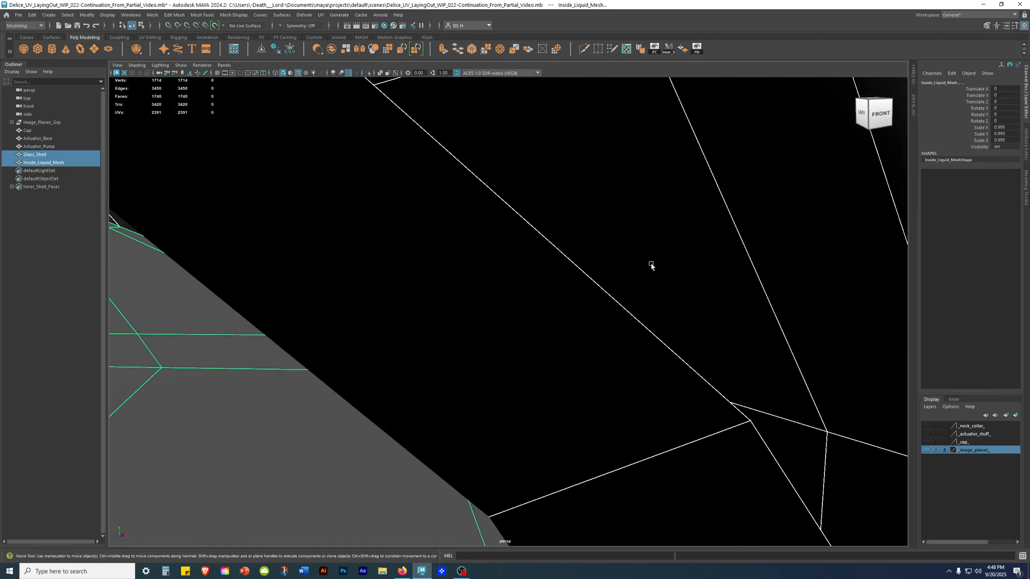
pyautogui.scroll(5, 651, 248)
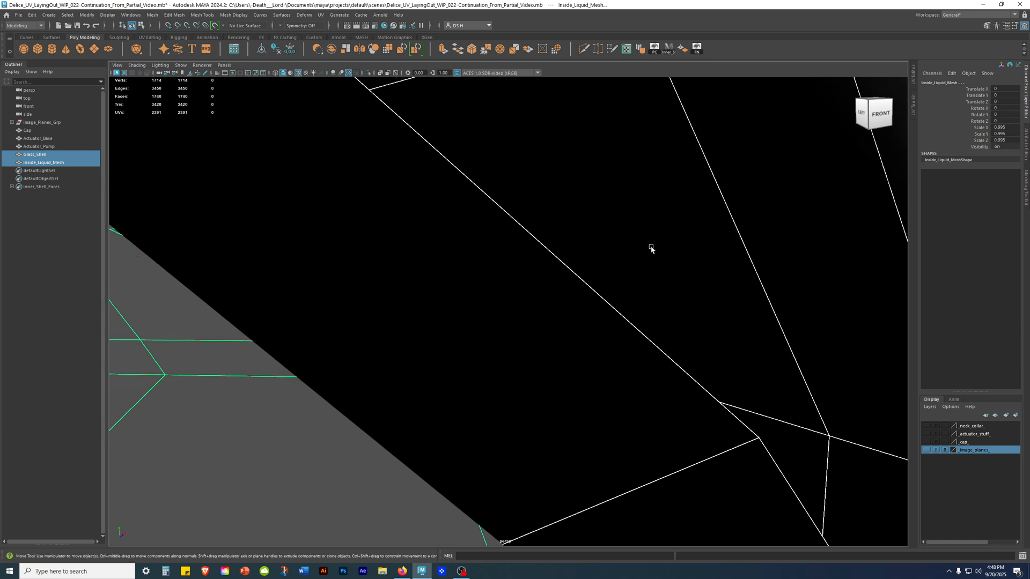
pyautogui.keyDown('alt'); pyautogui.moveTo(501, 452); pyautogui.dragTo(464, 423, button='middle'); pyautogui.keyUp('alt')
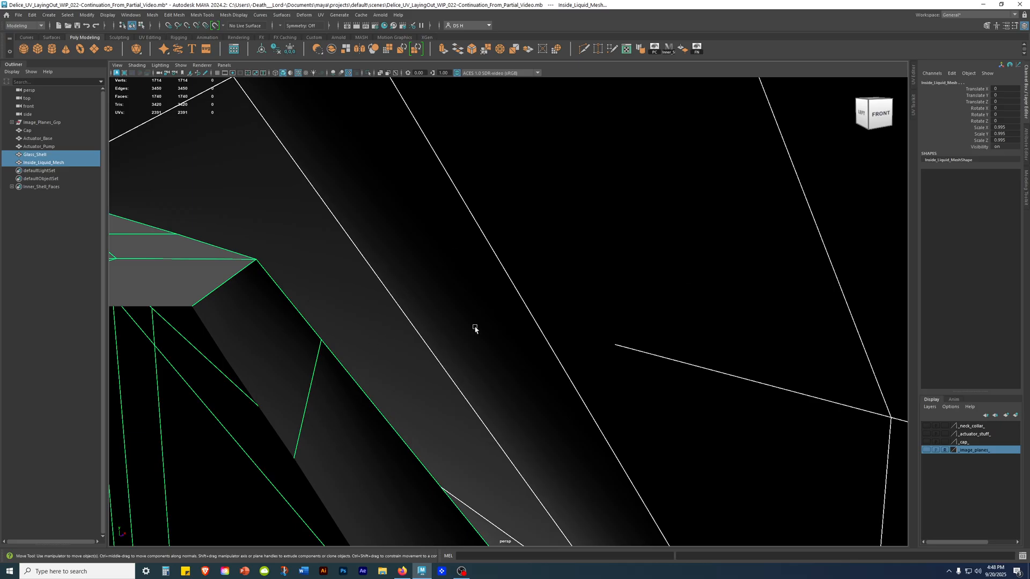
# Turn on smooth preview for Glass_Shell and Inside_Liquid_Mesh and clear the selection.
pyautogui.keyDown('alt'); pyautogui.moveTo(655, 270); pyautogui.dragTo(121, 324, button='right'); pyautogui.keyUp('alt')
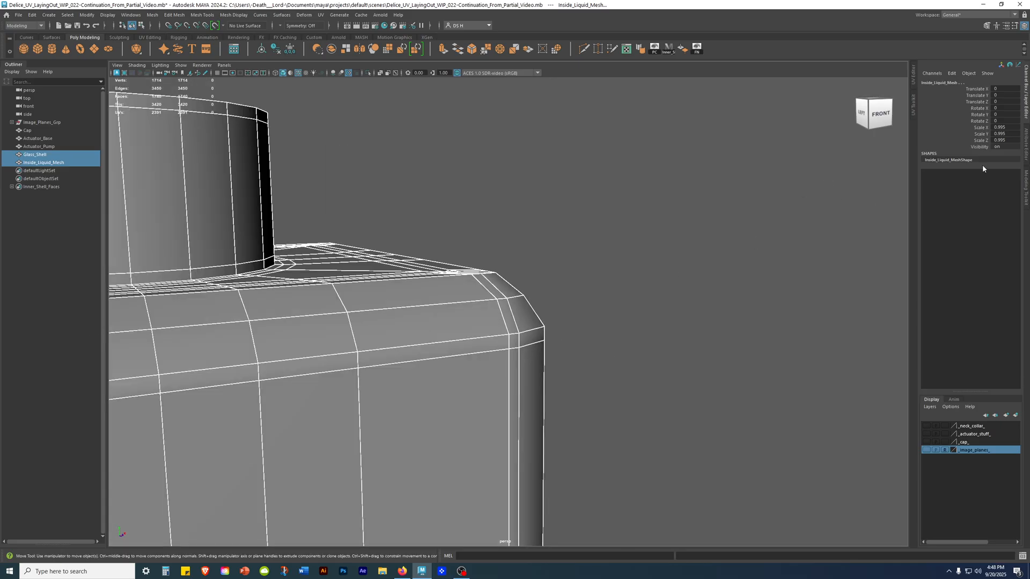
pyautogui.keyDown('alt'); pyautogui.moveTo(589, 263); pyautogui.dragTo(557, 456); pyautogui.keyUp('alt')
pyautogui.press('3')
pyautogui.keyDown('alt'); pyautogui.moveTo(738, 249); pyautogui.dragTo(393, 268); pyautogui.keyUp('alt')
pyautogui.click(712, 471)
pyautogui.keyDown('alt'); pyautogui.moveTo(756, 384); pyautogui.dragTo(319, 450, button='right'); pyautogui.keyUp('alt')
pyautogui.keyDown('alt'); pyautogui.moveTo(320, 450); pyautogui.dragTo(388, 374, button='middle'); pyautogui.keyUp('alt')
pyautogui.keyDown('alt'); pyautogui.moveTo(472, 365); pyautogui.dragTo(572, 332); pyautogui.keyUp('alt')
# Switch to the maximized front view and toggle smooth preview off and on for both meshes at the upper corner.
pyautogui.press('space')
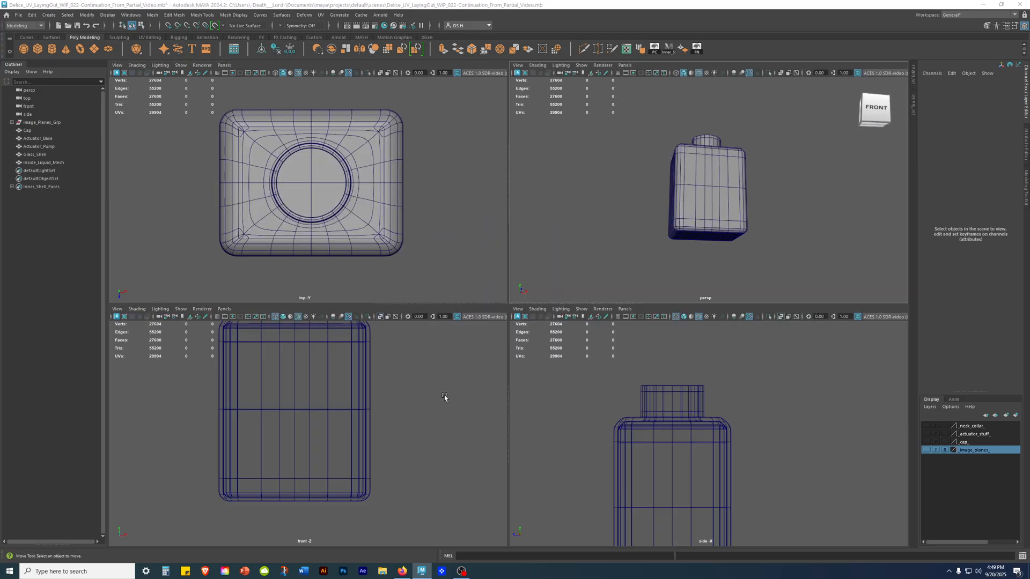
pyautogui.press('space')
pyautogui.keyDown('alt'); pyautogui.moveTo(510, 465); pyautogui.dragTo(684, 269, button='right'); pyautogui.keyUp('alt')
pyautogui.keyDown('alt'); pyautogui.moveTo(649, 234); pyautogui.dragTo(437, 335, button='middle'); pyautogui.keyUp('alt')
pyautogui.keyDown('alt'); pyautogui.moveTo(437, 335); pyautogui.dragTo(1025, 479, button='right'); pyautogui.keyUp('alt')
pyautogui.keyDown('alt'); pyautogui.moveTo(697, 345); pyautogui.dragTo(496, 327, button='middle'); pyautogui.keyUp('alt')
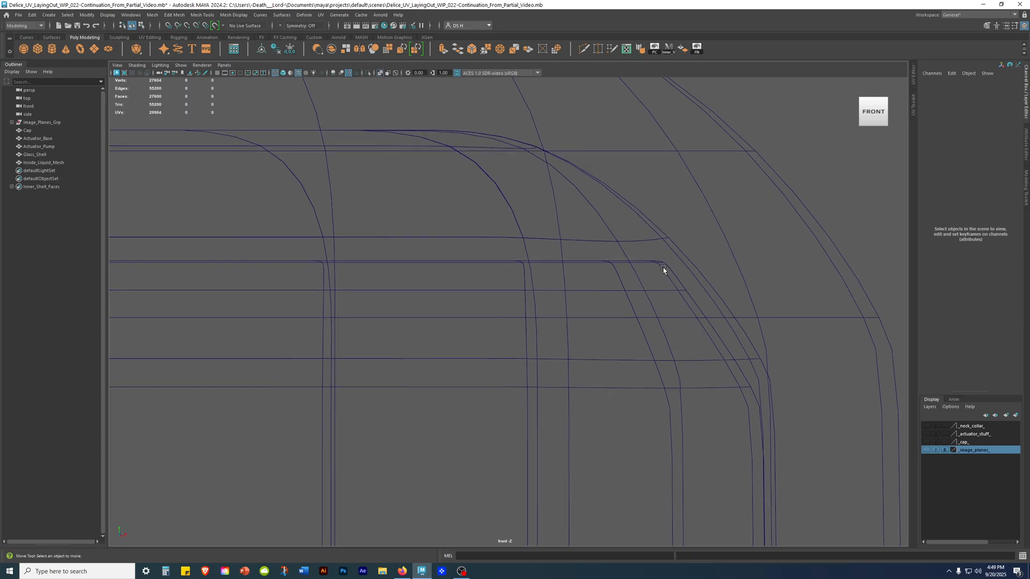
pyautogui.click(663, 268)
pyautogui.click(689, 256)
pyautogui.press('1')
pyautogui.press('3')
# Examine the clearance between the smoothed liquid mesh and the shell's inner corner in the front view and clear the selection.
pyautogui.click(675, 290)
pyautogui.moveTo(693, 261); pyautogui.dragTo(711, 286)
pyautogui.moveTo(674, 276); pyautogui.dragTo(676, 294)
pyautogui.moveTo(694, 274); pyautogui.dragTo(702, 292)
pyautogui.keyDown('shift'); pyautogui.moveTo(673, 279); pyautogui.dragTo(679, 309); pyautogui.keyUp('shift')
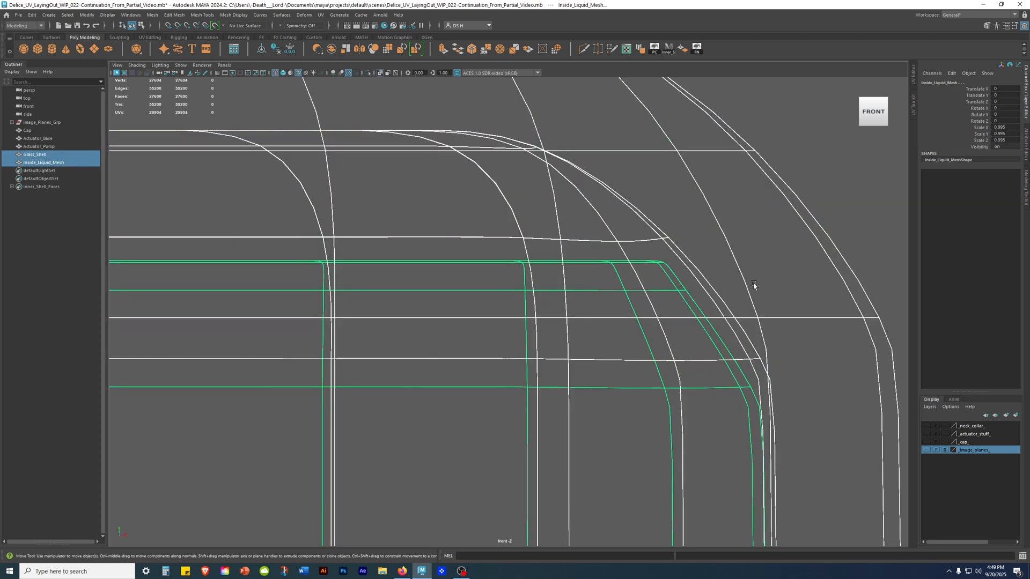
pyautogui.scroll(-10, 753, 285)
pyautogui.click(786, 327)
pyautogui.keyDown('alt'); pyautogui.moveTo(566, 442); pyautogui.dragTo(644, 246, button='middle'); pyautogui.keyUp('alt')
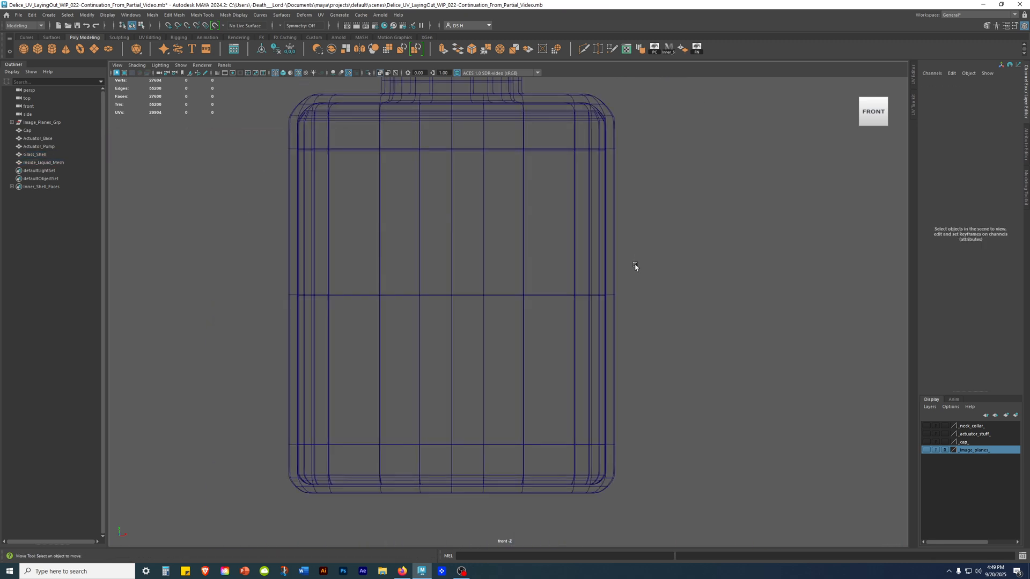
# Return to the maximized perspective view and bring the bottle's neck into close view.
pyautogui.press('space')
pyautogui.press('space')
pyautogui.keyDown('alt'); pyautogui.moveTo(635, 262); pyautogui.dragTo(620, 290); pyautogui.keyUp('alt')
pyautogui.keyDown('alt'); pyautogui.moveTo(623, 276); pyautogui.dragTo(609, 340, button='middle'); pyautogui.keyUp('alt')
pyautogui.keyDown('alt'); pyautogui.moveTo(609, 340); pyautogui.dragTo(769, 432, button='right'); pyautogui.keyUp('alt')
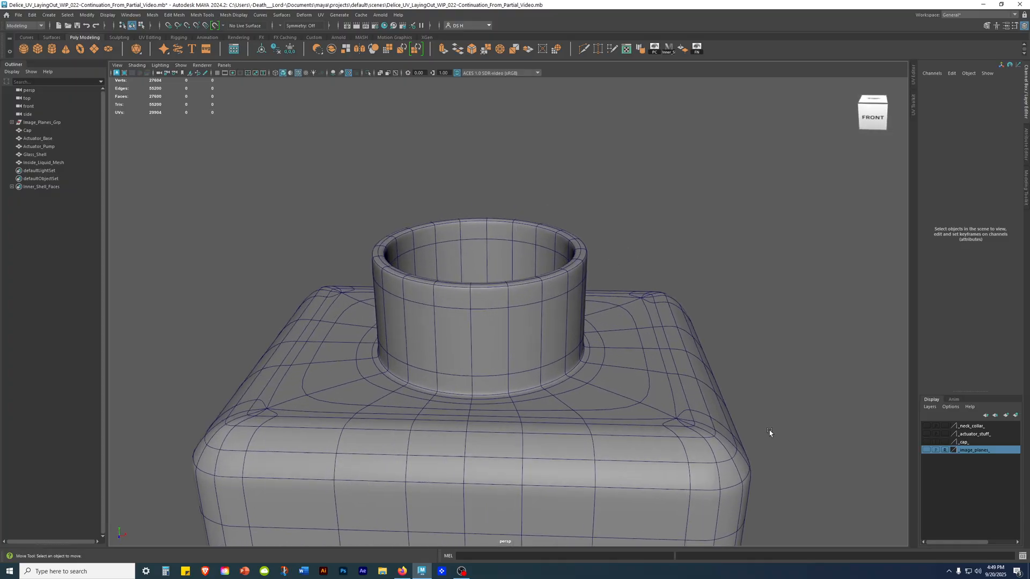
# Compare Glass_Shell's neck rim without and with smooth preview, leave the preview on and deselect the shell.
pyautogui.click(526, 311)
pyautogui.press('1')
pyautogui.keyDown('alt'); pyautogui.moveTo(527, 311); pyautogui.dragTo(526, 278); pyautogui.keyUp('alt')
pyautogui.keyDown('alt'); pyautogui.moveTo(526, 279); pyautogui.dragTo(495, 323, button='middle'); pyautogui.keyUp('alt')
pyautogui.keyDown('alt'); pyautogui.moveTo(496, 322); pyautogui.dragTo(775, 362, button='right'); pyautogui.keyUp('alt')
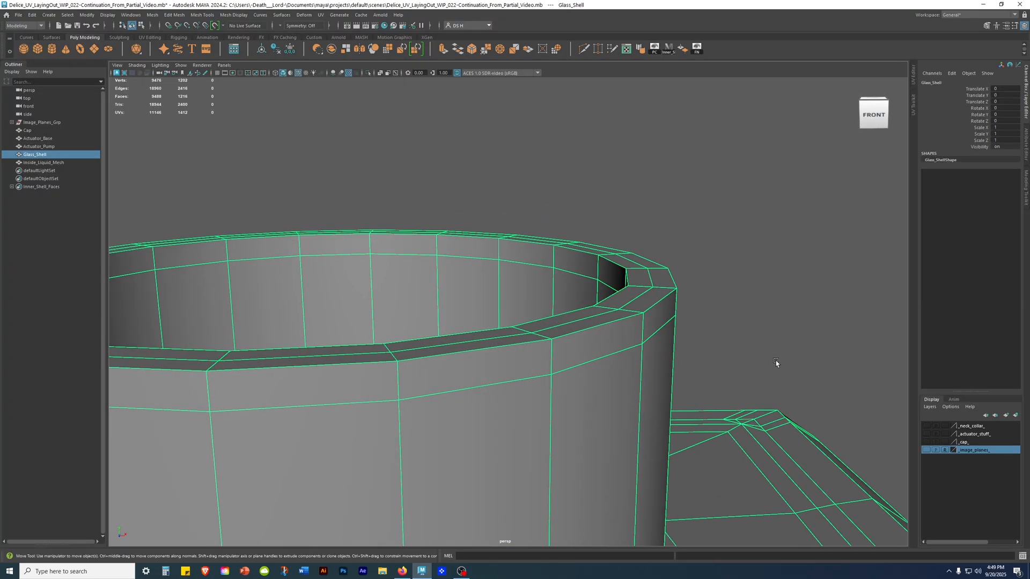
pyautogui.moveTo(474, 251)
pyautogui.keyDown('alt'); pyautogui.mouseDown()
pyautogui.moveTo(494, 262)
pyautogui.moveTo(488, 281)
pyautogui.moveTo(473, 255)
pyautogui.moveTo(505, 253)
pyautogui.moveTo(471, 251)
pyautogui.mouseUp(); pyautogui.keyUp('alt')
pyautogui.press('3')
pyautogui.click(682, 191)
pyautogui.keyDown('alt'); pyautogui.moveTo(682, 191); pyautogui.dragTo(511, 231, button='right'); pyautogui.keyUp('alt')
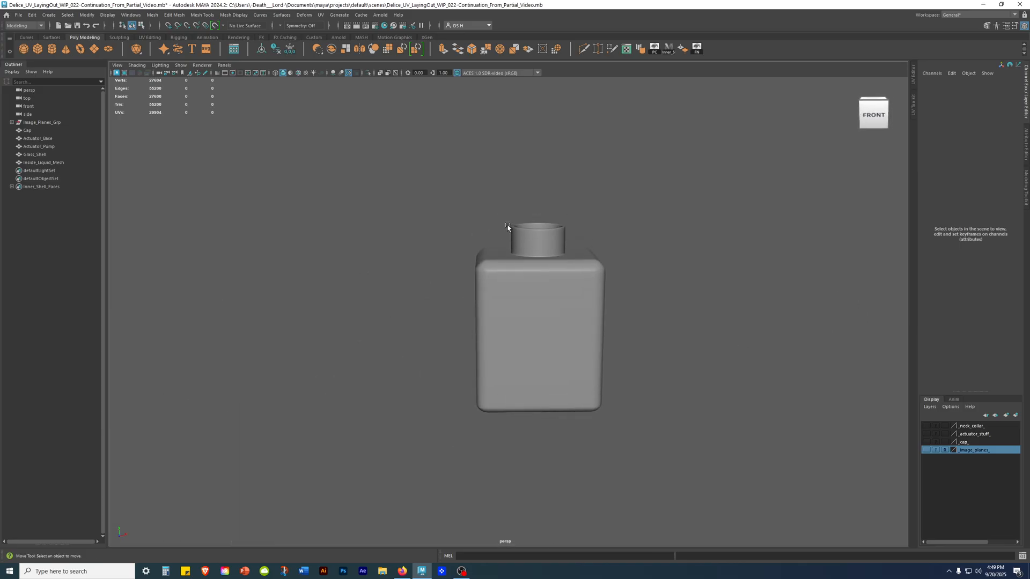
# Check the bottle with the _cap_ layer shown, hide that layer again and show the _actuator_stuff_ layer.
pyautogui.keyDown('alt'); pyautogui.moveTo(682, 349); pyautogui.dragTo(674, 395); pyautogui.keyUp('alt')
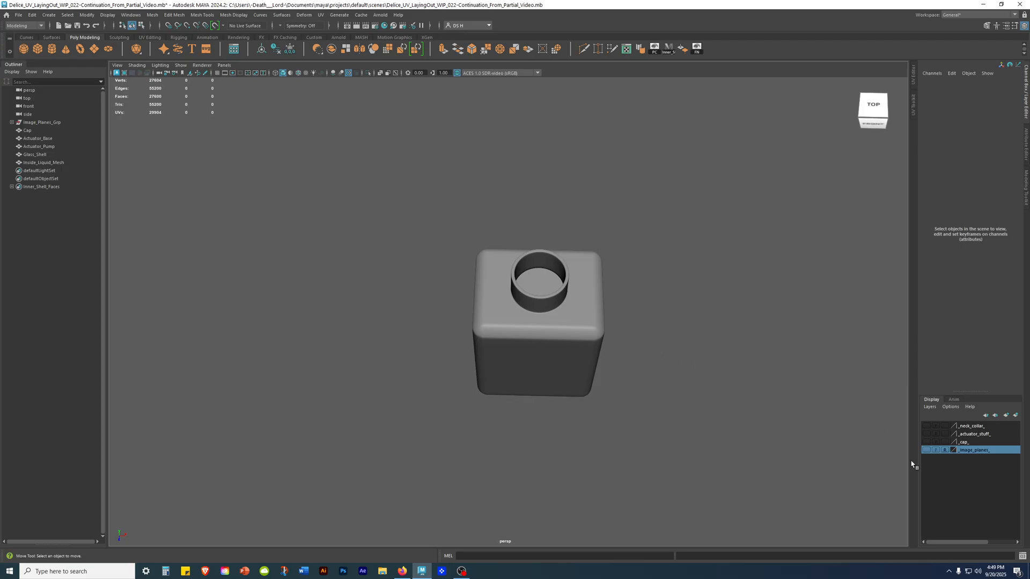
pyautogui.click(926, 442)
pyautogui.keyDown('alt'); pyautogui.moveTo(652, 381); pyautogui.dragTo(646, 334); pyautogui.keyUp('alt')
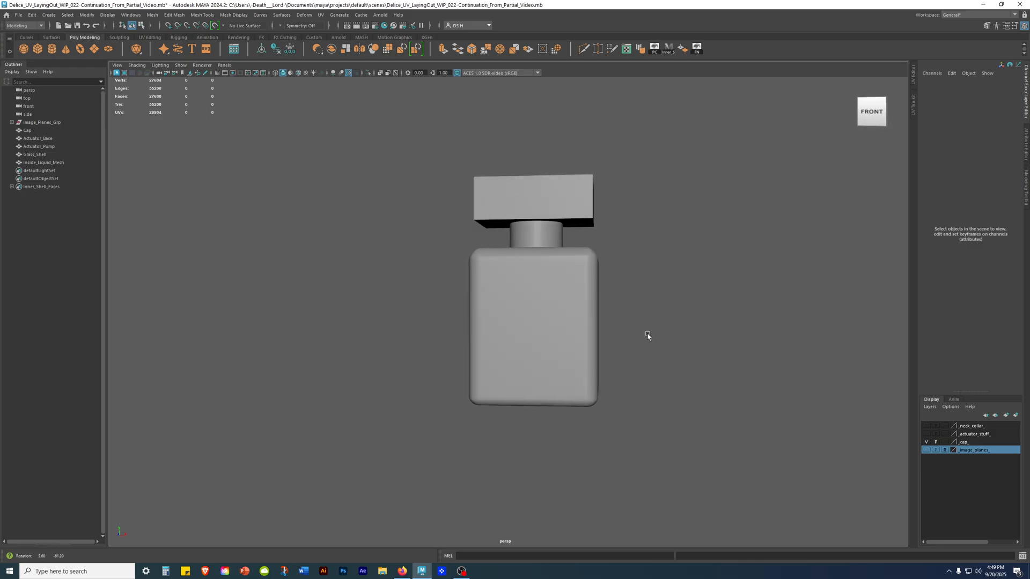
pyautogui.click(926, 443)
pyautogui.click(926, 434)
# Turn on wireframe on shaded and examine how the actuator parts sit inside the bottle's neck.
pyautogui.keyDown('alt'); pyautogui.moveTo(827, 413); pyautogui.dragTo(432, 258); pyautogui.keyUp('alt')
pyautogui.keyDown('alt'); pyautogui.moveTo(432, 258); pyautogui.dragTo(772, 483, button='right'); pyautogui.keyUp('alt')
pyautogui.keyDown('alt'); pyautogui.moveTo(615, 218); pyautogui.dragTo(601, 291, button='middle'); pyautogui.keyUp('alt')
pyautogui.hotkey('alt', '5')
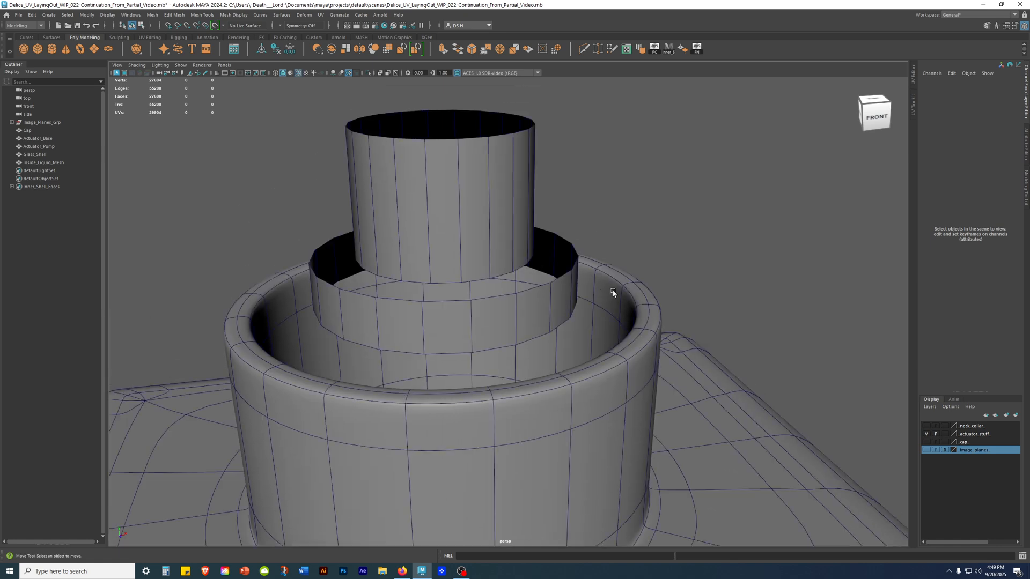
pyautogui.keyDown('alt'); pyautogui.moveTo(613, 293); pyautogui.dragTo(632, 264); pyautogui.keyUp('alt')
pyautogui.keyDown('alt'); pyautogui.moveTo(631, 263); pyautogui.dragTo(425, 247, button='right'); pyautogui.keyUp('alt')
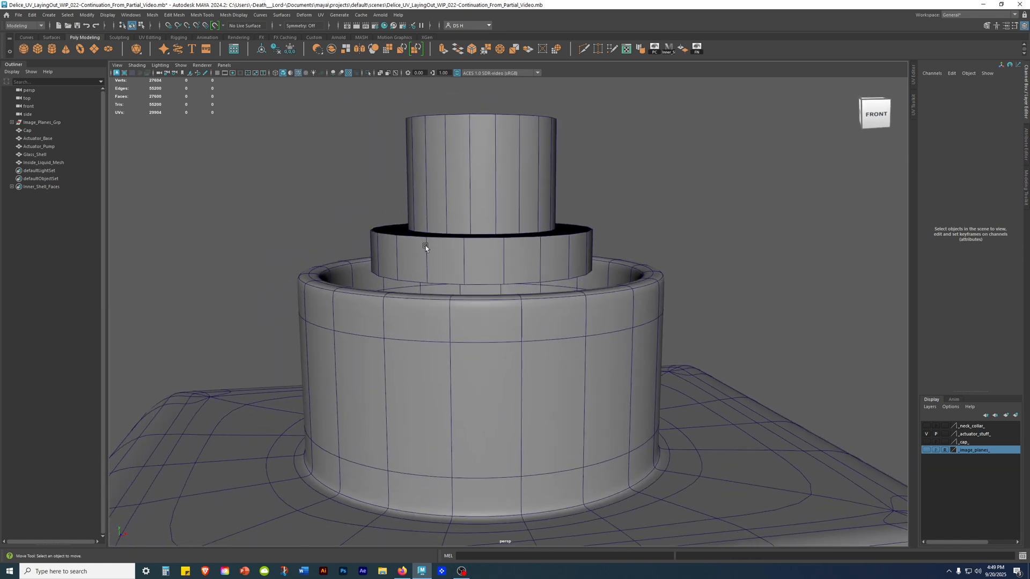
pyautogui.moveTo(668, 354)
pyautogui.keyDown('alt'); pyautogui.mouseDown()
pyautogui.moveTo(669, 378)
pyautogui.moveTo(665, 362)
pyautogui.mouseUp(); pyautogui.keyUp('alt')
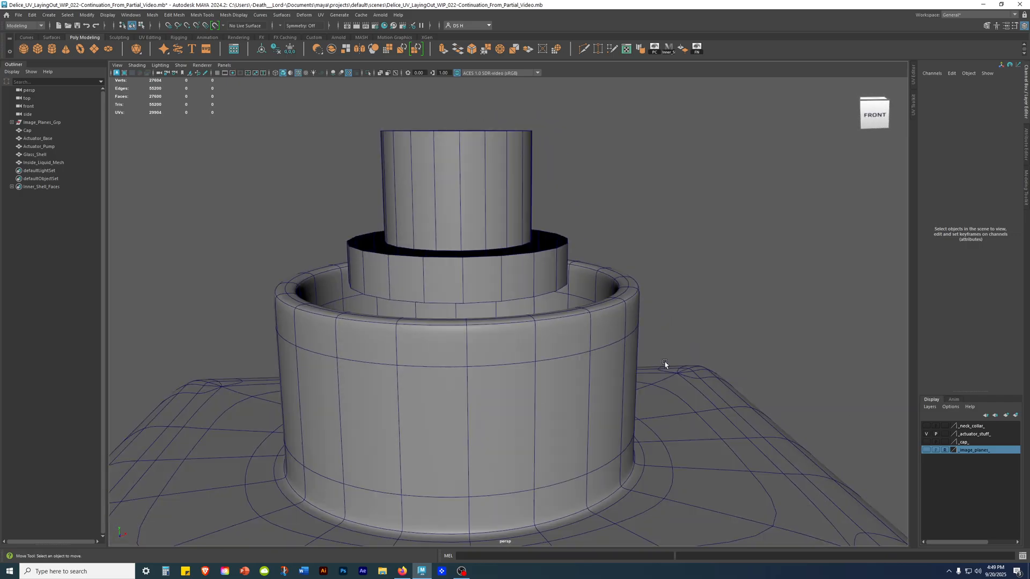
# Show the _neck_collar_ layer with Glass_Shell unsmoothed and check the layer's options for member objects.
pyautogui.click(487, 354)
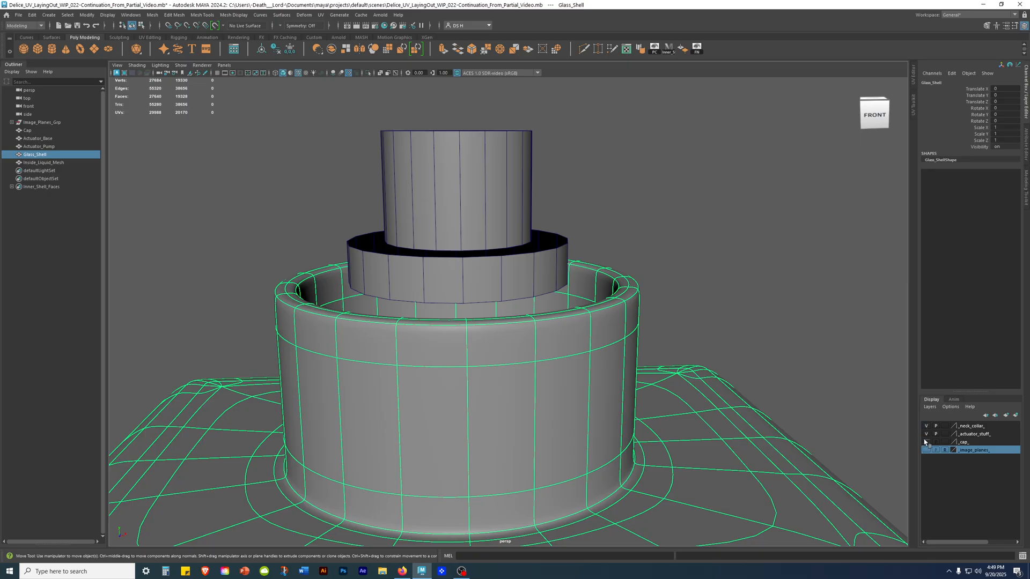
pyautogui.scroll(-5, 616, 427)
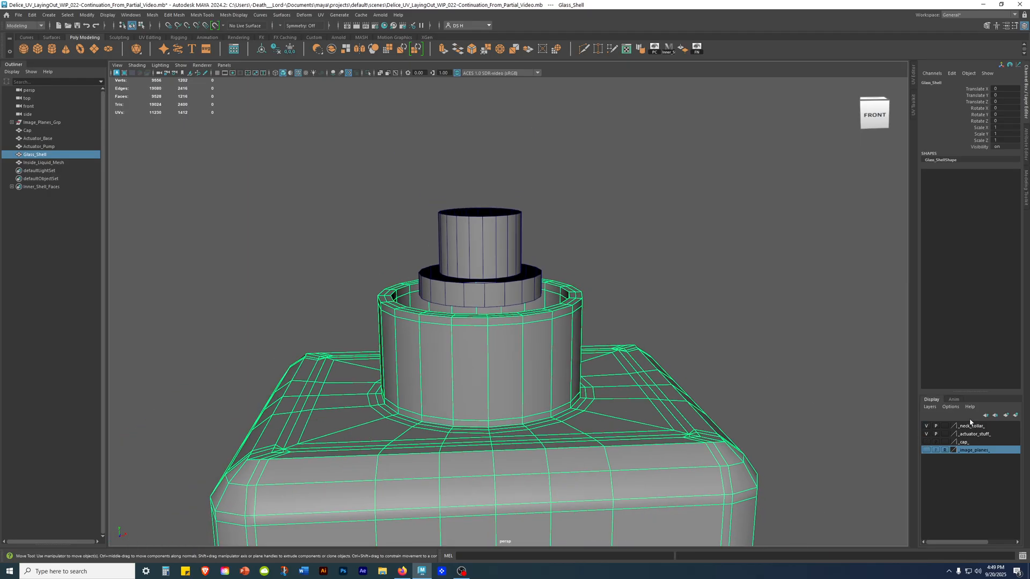
pyautogui.rightClick(971, 425)
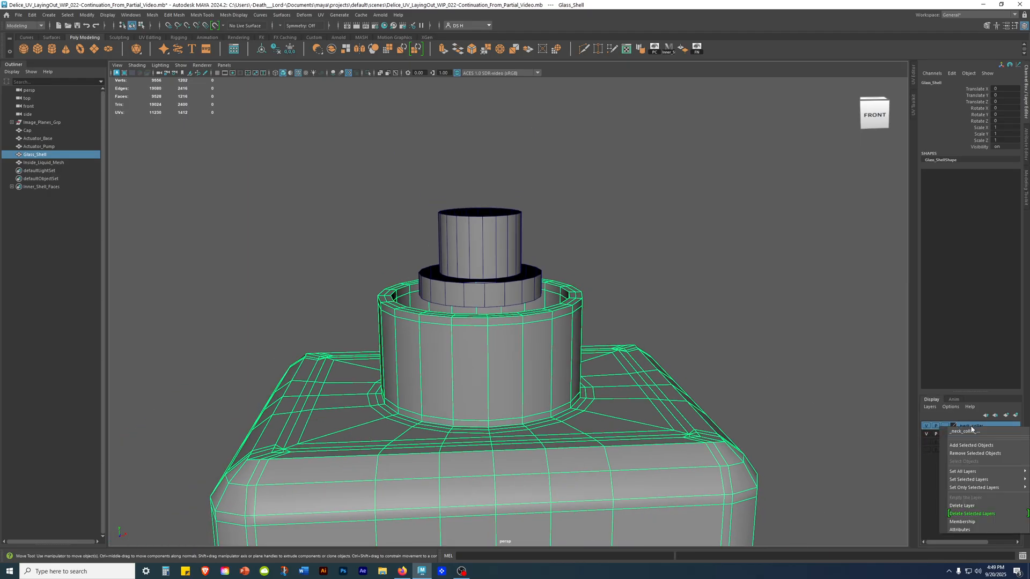
pyautogui.click(973, 357)
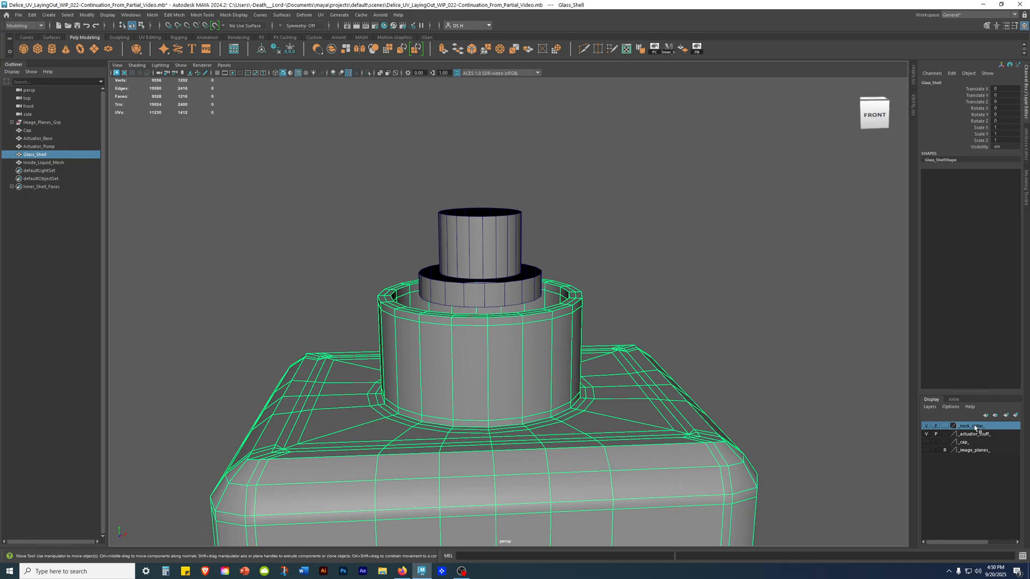
pyautogui.rightClick(974, 427)
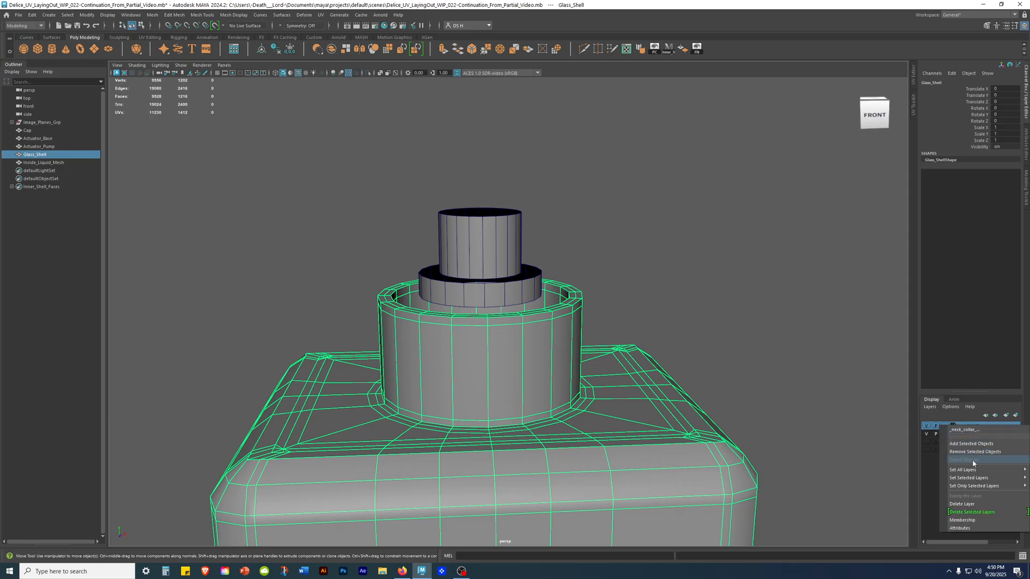
pyautogui.click(749, 396)
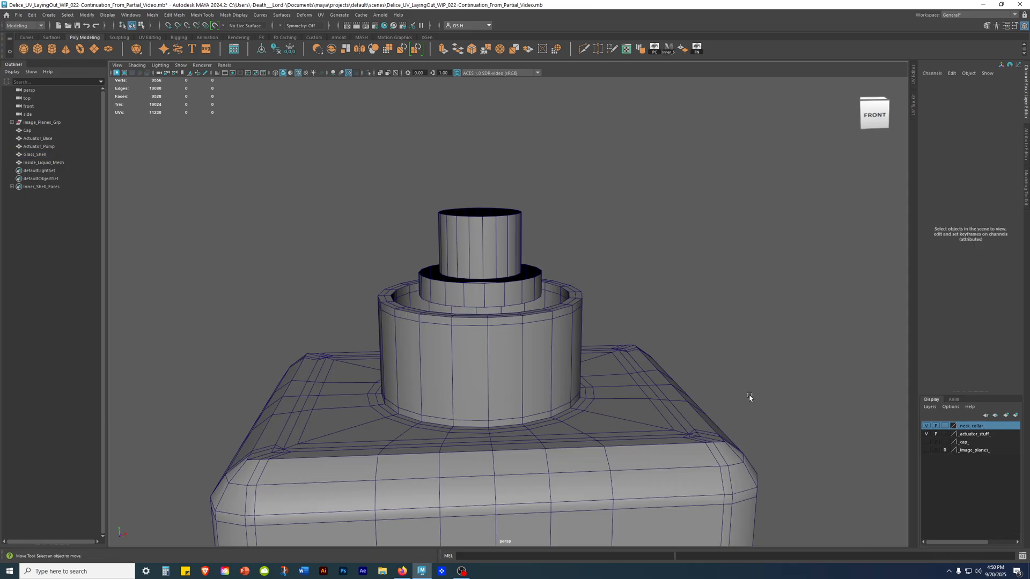
pyautogui.click(564, 382)
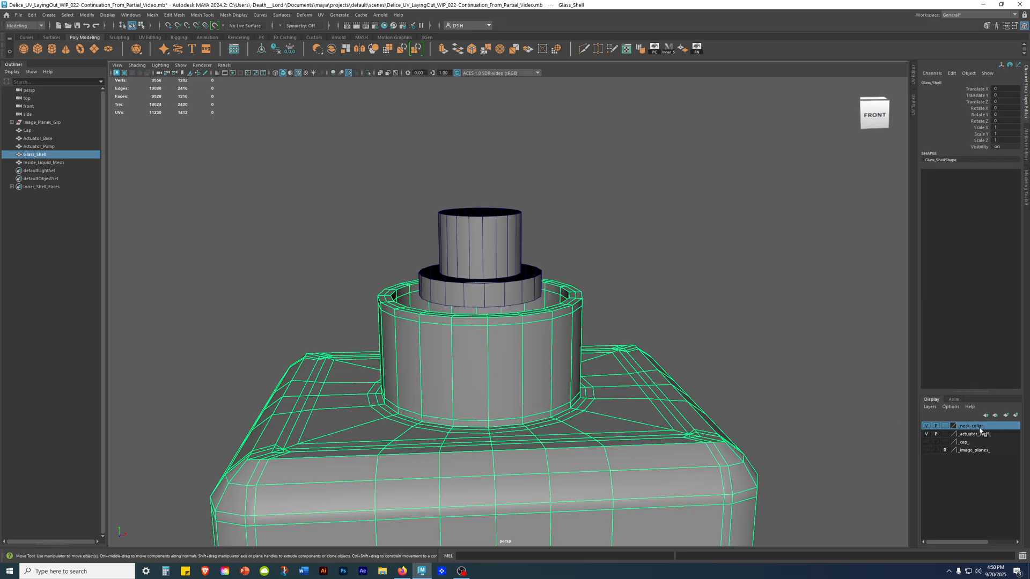
pyautogui.click(772, 349)
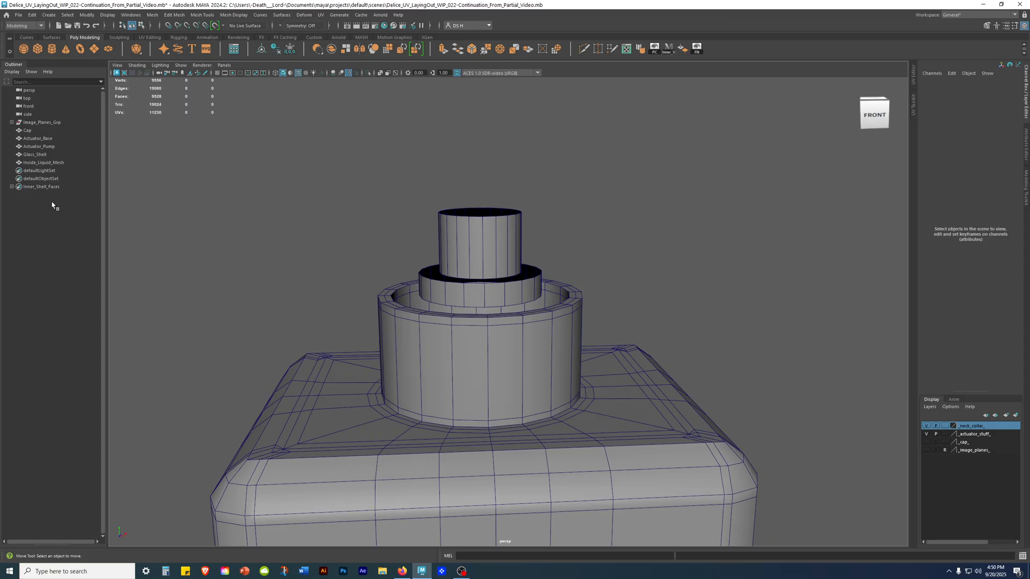
# Select the Cap object and make the _cap_ layer visible on the bottle.
pyautogui.click(28, 130)
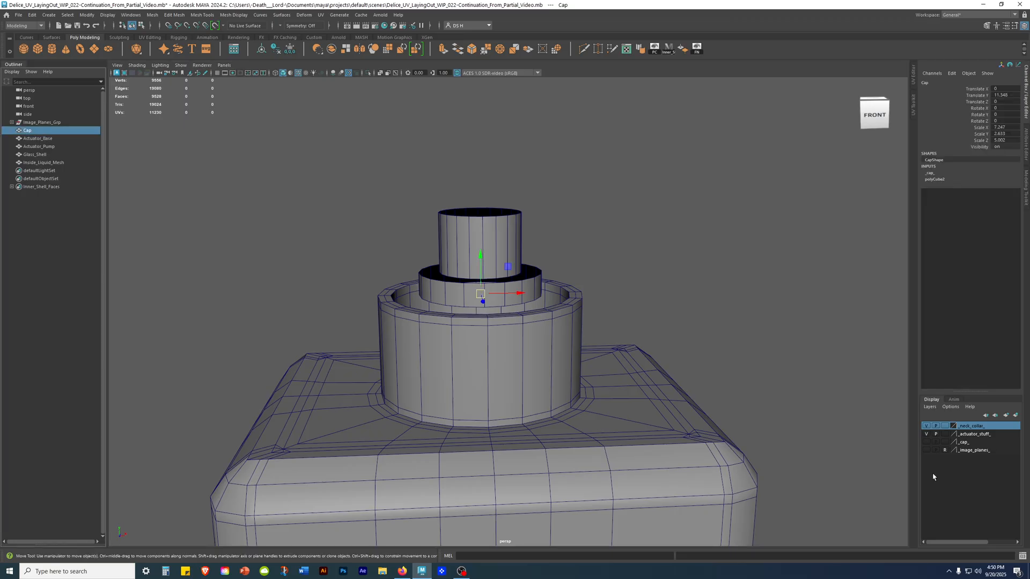
pyautogui.click(926, 442)
pyautogui.keyDown('alt'); pyautogui.moveTo(601, 352); pyautogui.dragTo(543, 334); pyautogui.keyUp('alt')
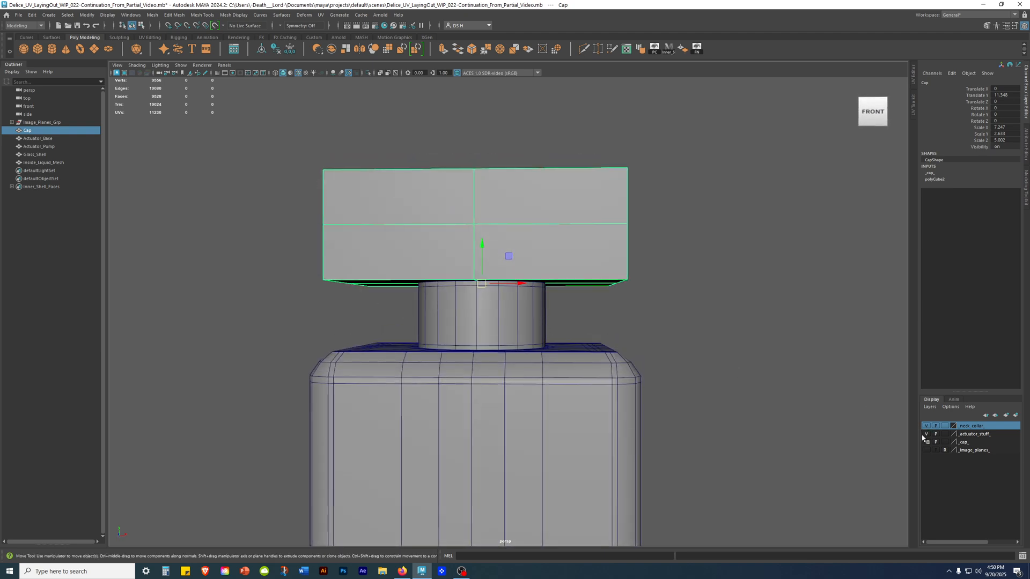
# Select Actuator_Base and switch to wireframe display to examine it inside the neck.
pyautogui.click(38, 292)
pyautogui.click(38, 139)
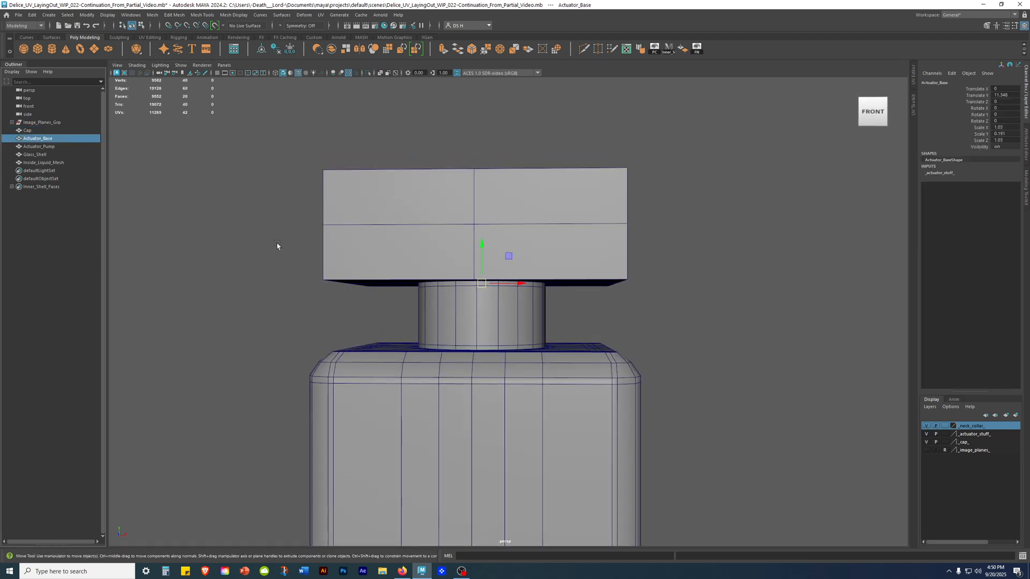
pyautogui.press('4')
pyautogui.keyDown('alt'); pyautogui.moveTo(600, 350); pyautogui.dragTo(596, 378); pyautogui.keyUp('alt')
pyautogui.keyDown('alt'); pyautogui.moveTo(423, 288); pyautogui.dragTo(510, 277, button='right'); pyautogui.keyUp('alt')
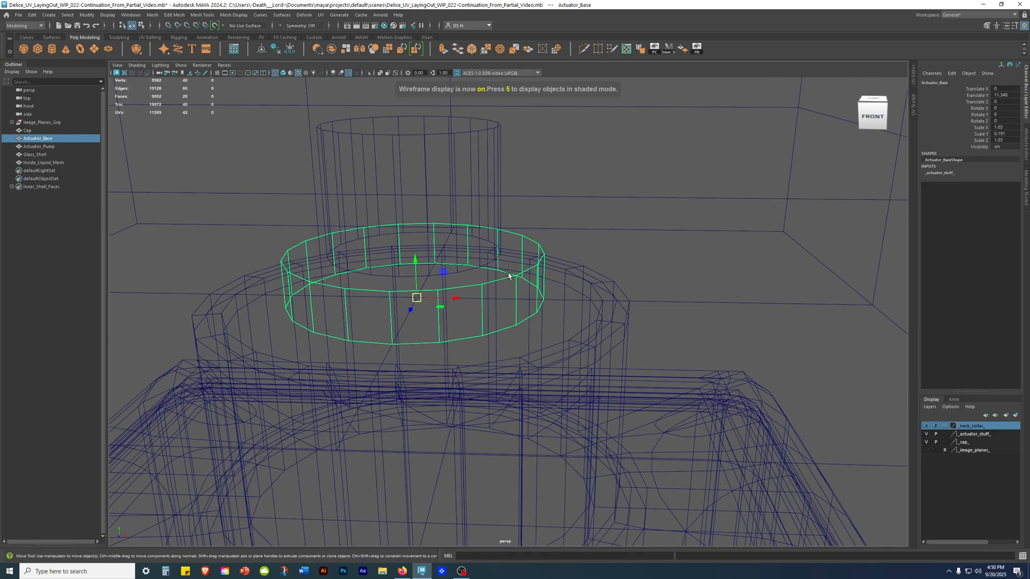
# Isolate Actuator_Pump and Actuator_Base together and display them shaded in the perspective view.
pyautogui.click(54, 146)
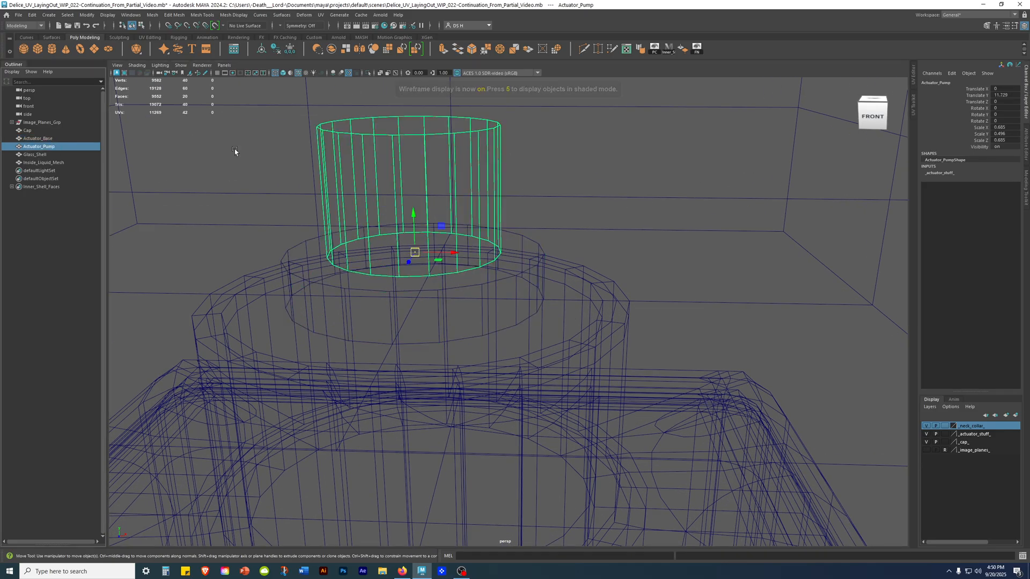
pyautogui.keyDown('shift'); pyautogui.click(49, 138); pyautogui.keyUp('shift')
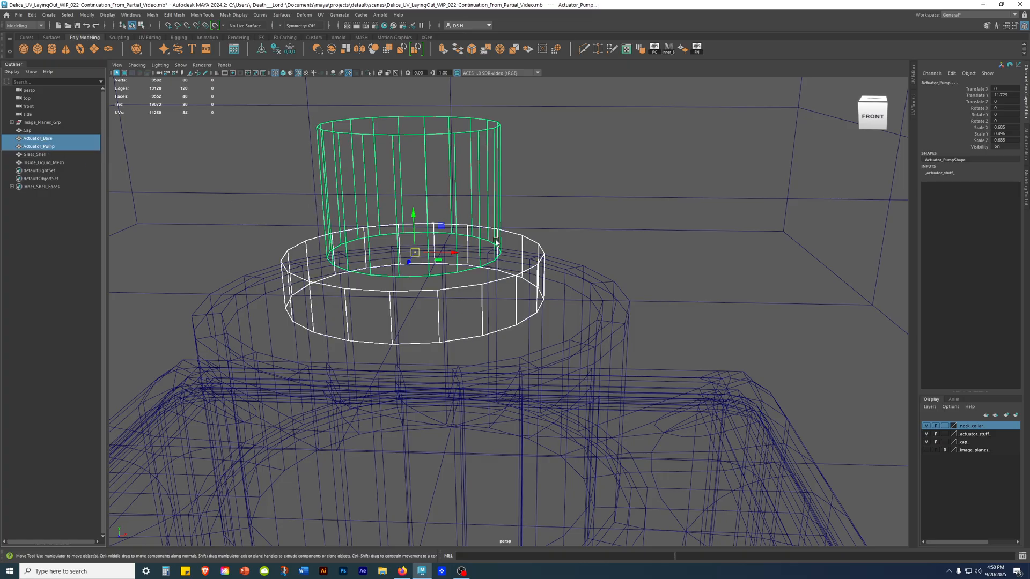
pyautogui.hotkey('ctrl', '1')
pyautogui.click(671, 244)
pyautogui.press('5')
pyautogui.moveTo(671, 244)
pyautogui.keyDown('alt'); pyautogui.mouseDown()
pyautogui.moveTo(686, 277)
pyautogui.moveTo(417, 201)
pyautogui.mouseUp(); pyautogui.keyUp('alt')
pyautogui.keyDown('alt'); pyautogui.moveTo(331, 200); pyautogui.dragTo(345, 211); pyautogui.keyUp('alt')
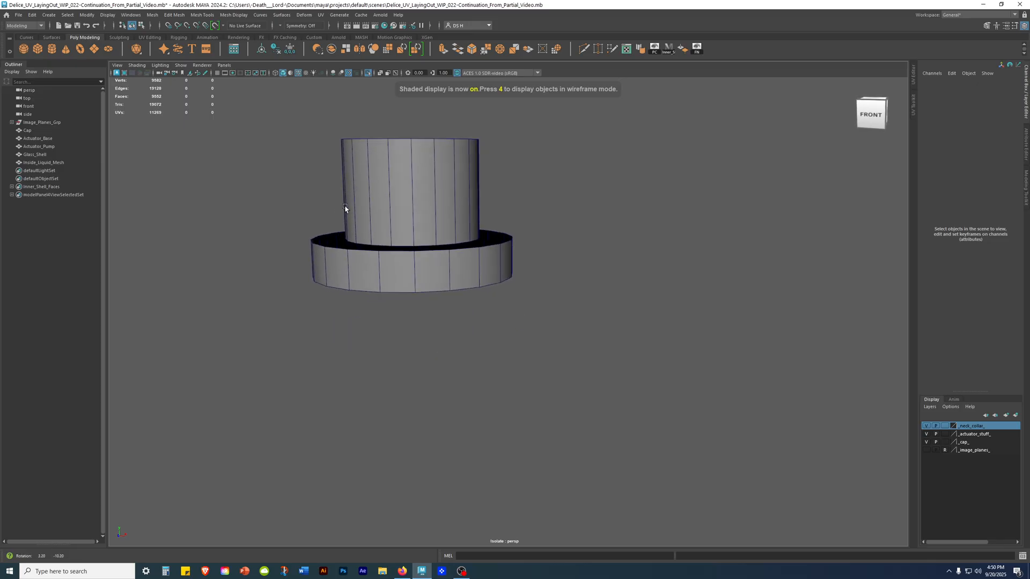
# Show the _image_planes_ layer and compare both actuator parts with the bottle reference in the front view.
pyautogui.press('space')
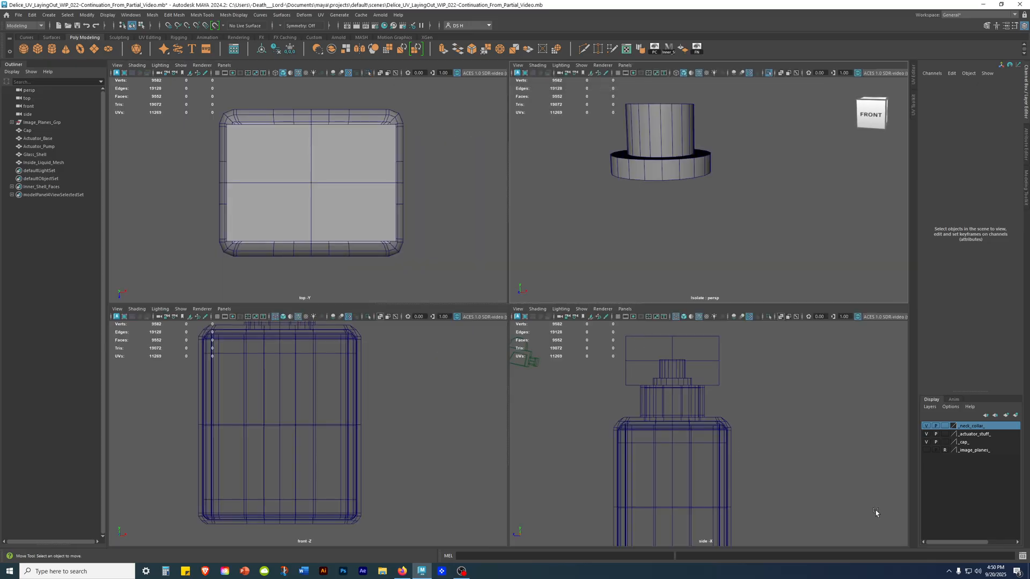
pyautogui.click(926, 450)
pyautogui.press('space')
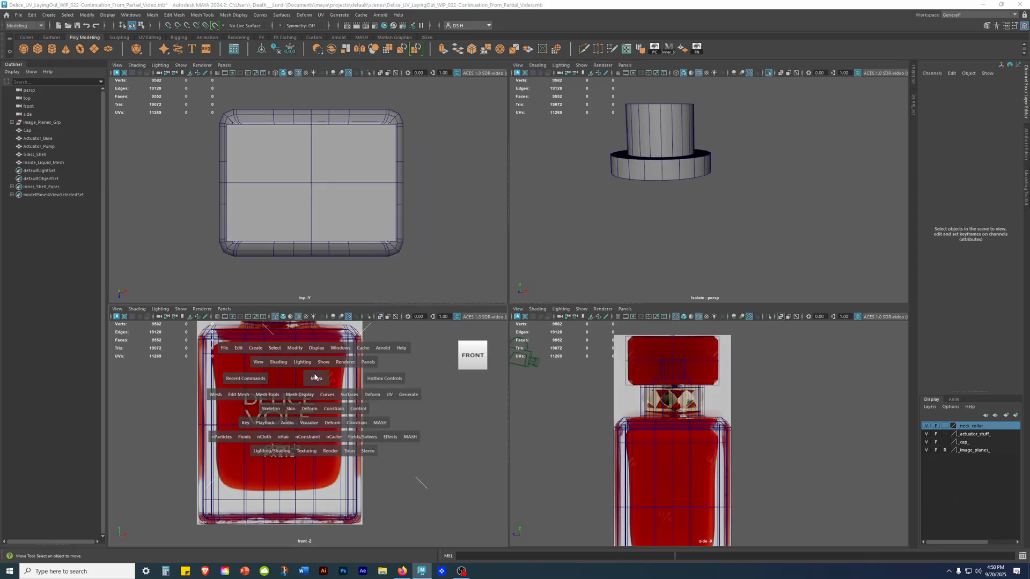
pyautogui.scroll(8, 785, 401)
pyautogui.scroll(-3, 470, 272)
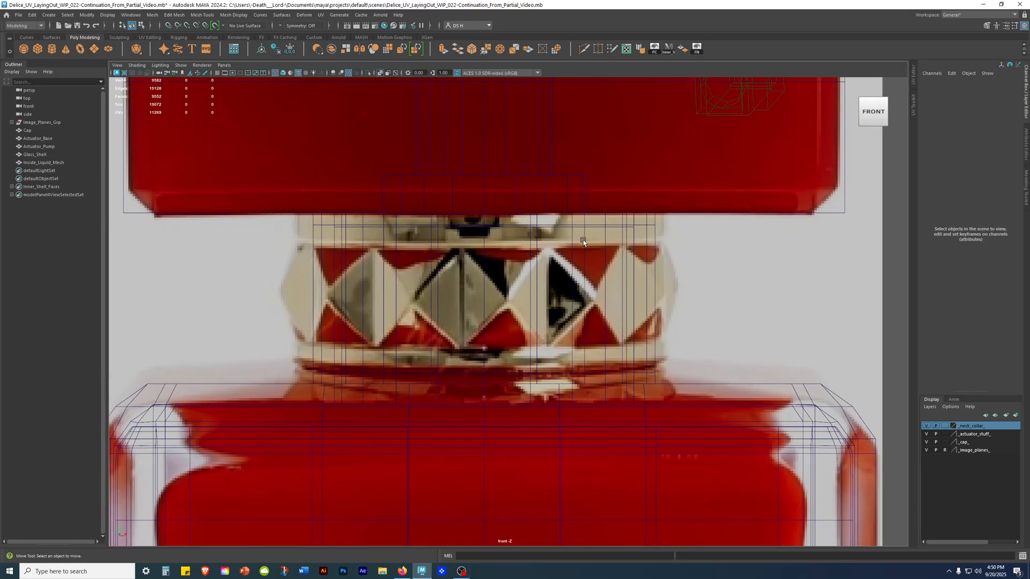
pyautogui.moveTo(514, 157); pyautogui.dragTo(534, 181)
pyautogui.keyDown('alt'); pyautogui.moveTo(547, 138); pyautogui.dragTo(542, 245, button='middle'); pyautogui.keyUp('alt')
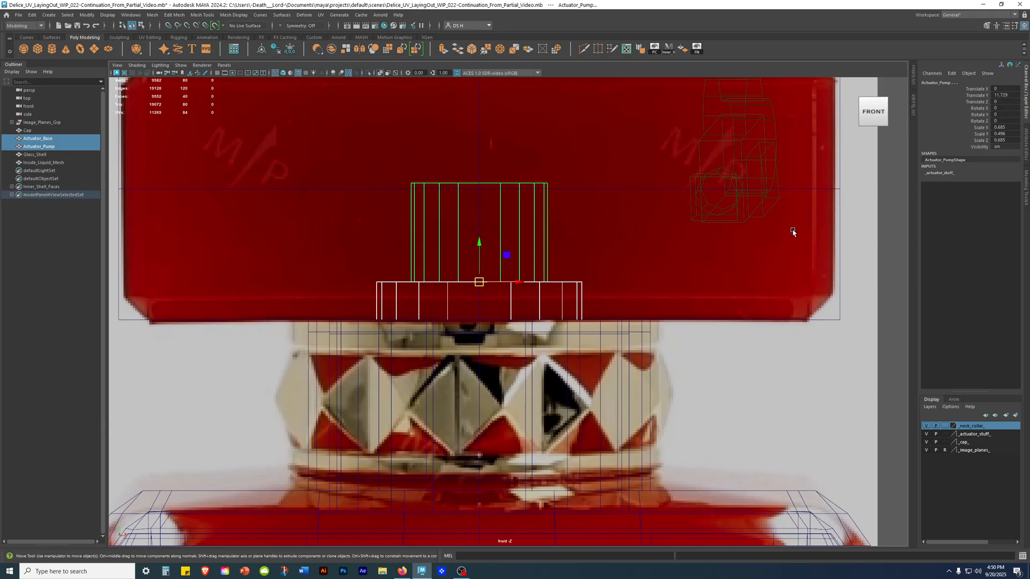
pyautogui.press('space')
pyautogui.press('space')
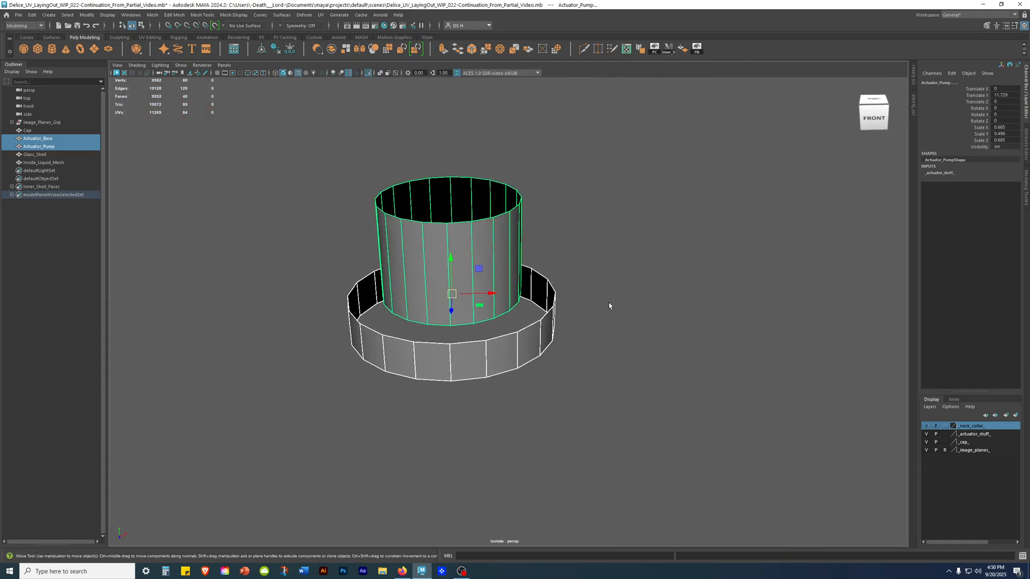
# Try to separate the selected Actuator_Base and Actuator_Pump meshes.
pyautogui.keyDown('alt'); pyautogui.moveTo(529, 399); pyautogui.dragTo(590, 388, button='middle'); pyautogui.keyUp('alt')
pyautogui.keyDown('alt'); pyautogui.moveTo(599, 464); pyautogui.dragTo(580, 461); pyautogui.keyUp('alt')
pyautogui.keyDown('alt'); pyautogui.moveTo(580, 459); pyautogui.dragTo(554, 432, button='right'); pyautogui.keyUp('alt')
pyautogui.keyDown('alt'); pyautogui.moveTo(599, 367); pyautogui.dragTo(625, 404, button='middle'); pyautogui.keyUp('alt')
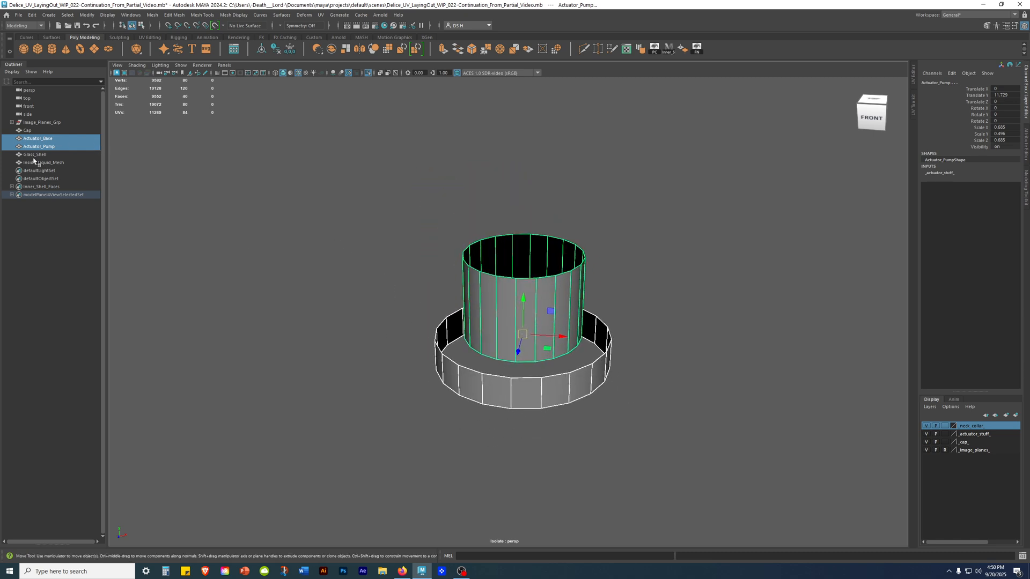
pyautogui.keyDown('shift'); pyautogui.rightClick(625, 176); pyautogui.keyUp('shift')
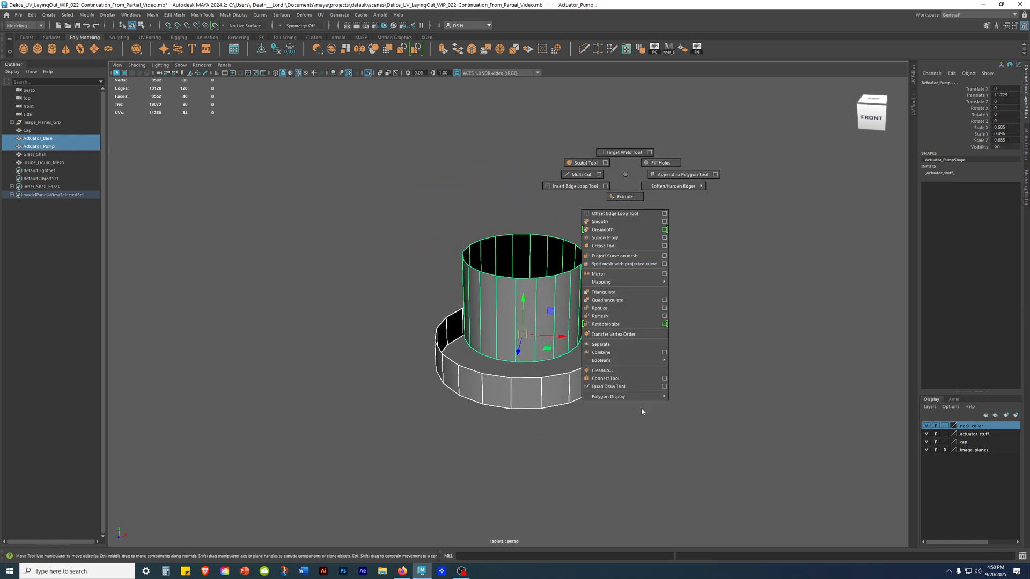
pyautogui.click(611, 344)
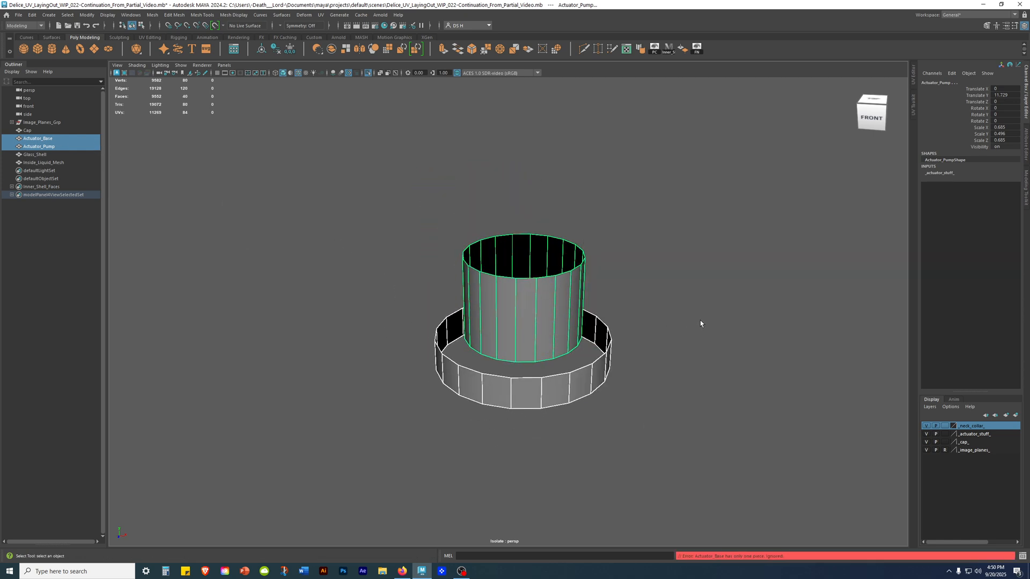
pyautogui.click(673, 321)
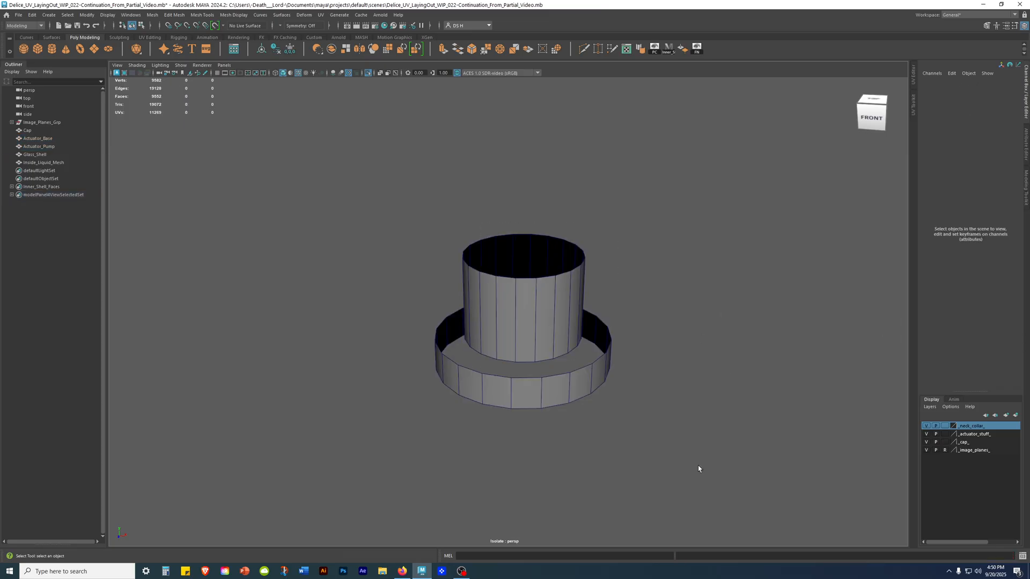
# Combine Actuator_Base and Actuator_Pump into a single mesh.
pyautogui.moveTo(697, 466); pyautogui.dragTo(569, 332)
pyautogui.press('w')
pyautogui.keyDown('shift'); pyautogui.rightClick(648, 209); pyautogui.keyUp('shift')
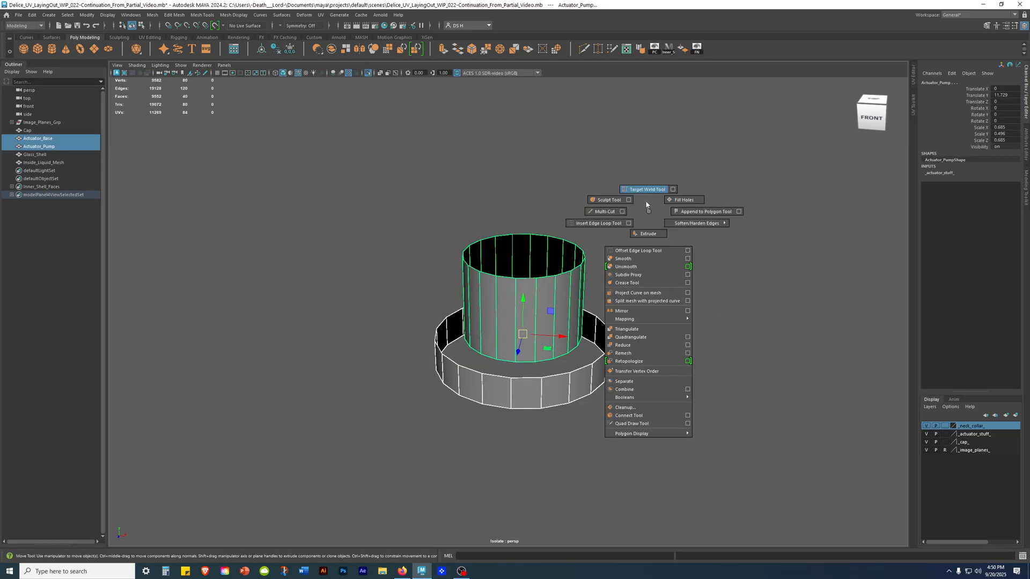
pyautogui.click(652, 390)
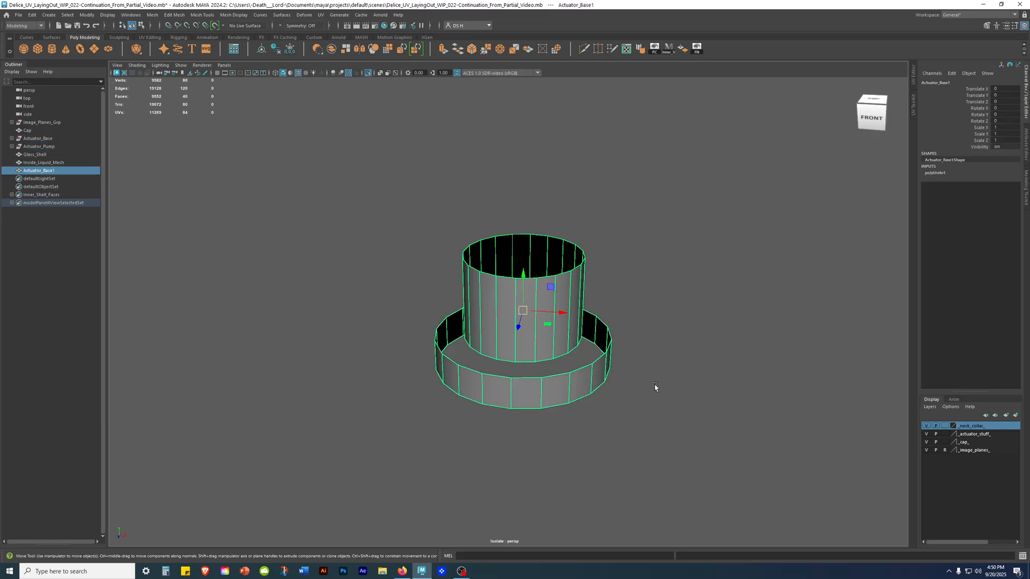
# Expand the leftover Actuator_Base and Actuator_Pump groups in the Outliner and delete the combined mesh's history.
pyautogui.click(12, 138)
pyautogui.click(11, 154)
pyautogui.click(343, 216)
pyautogui.click(557, 310)
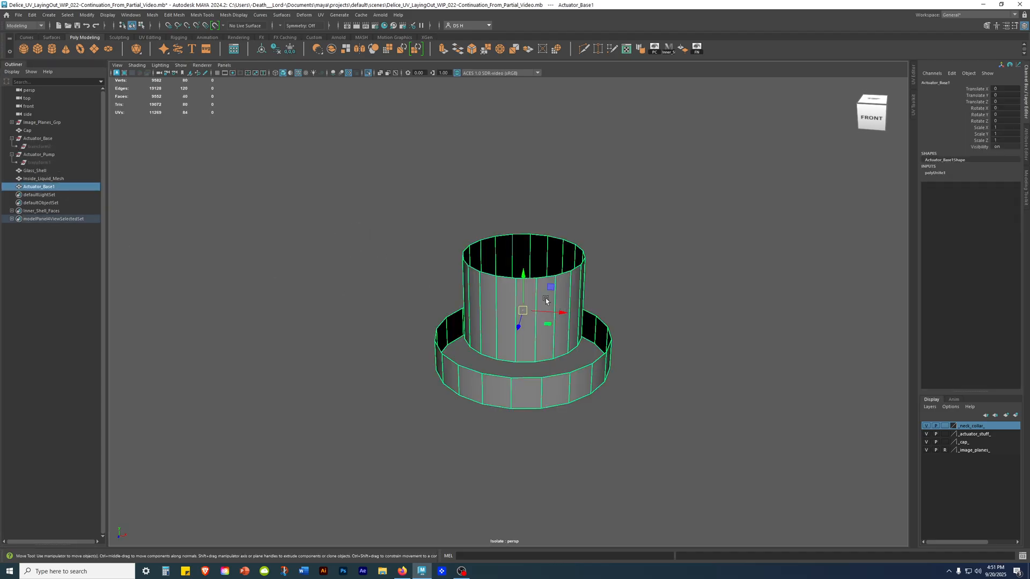
pyautogui.click(276, 49)
pyautogui.click(488, 185)
# Switch the combined actuator mesh to edge component mode and bring the joint between pump and base into close view.
pyautogui.keyDown('alt'); pyautogui.moveTo(542, 251); pyautogui.dragTo(607, 341, button='right'); pyautogui.keyUp('alt')
pyautogui.click(606, 341)
pyautogui.keyDown('alt'); pyautogui.moveTo(621, 306); pyautogui.dragTo(431, 239); pyautogui.keyUp('alt')
pyautogui.keyDown('alt'); pyautogui.moveTo(431, 239); pyautogui.dragTo(510, 322, button='right'); pyautogui.keyUp('alt')
pyautogui.keyDown('alt'); pyautogui.moveTo(510, 321); pyautogui.dragTo(547, 241); pyautogui.keyUp('alt')
pyautogui.moveTo(564, 78); pyautogui.dragTo(566, 74, button='right')
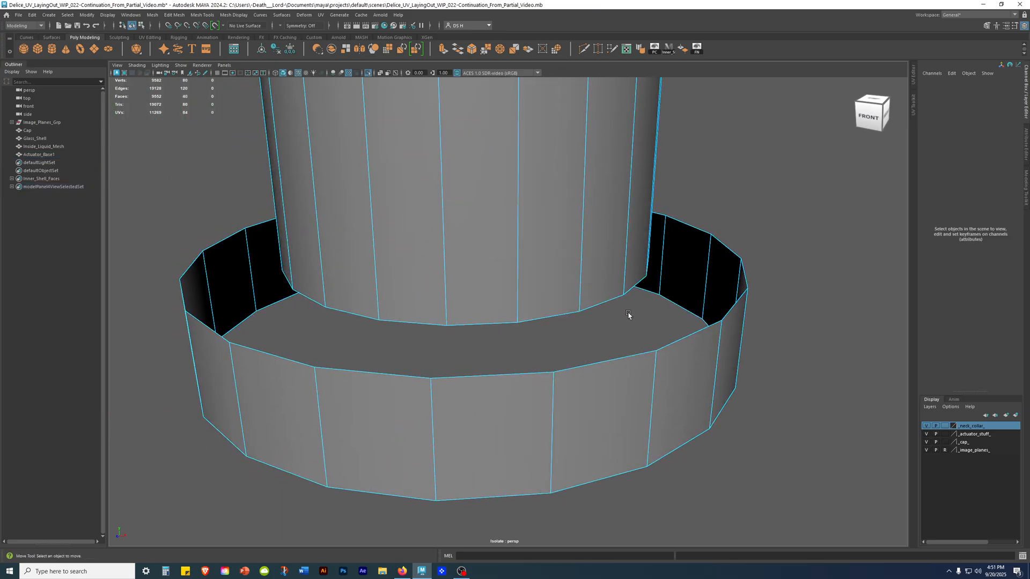
# Select the edge loop around the pump's bottom together with the upper rim loop of the actuator base.
pyautogui.doubleClick(603, 304)
pyautogui.keyDown('alt'); pyautogui.moveTo(602, 303); pyautogui.dragTo(493, 319, button='right'); pyautogui.keyUp('alt')
pyautogui.keyDown('alt'); pyautogui.moveTo(494, 319); pyautogui.dragTo(503, 373); pyautogui.keyUp('alt')
pyautogui.keyDown('alt'); pyautogui.moveTo(502, 373); pyautogui.dragTo(491, 224, button='middle'); pyautogui.keyUp('alt')
pyautogui.keyDown('alt'); pyautogui.moveTo(492, 224); pyautogui.dragTo(582, 316, button='right'); pyautogui.keyUp('alt')
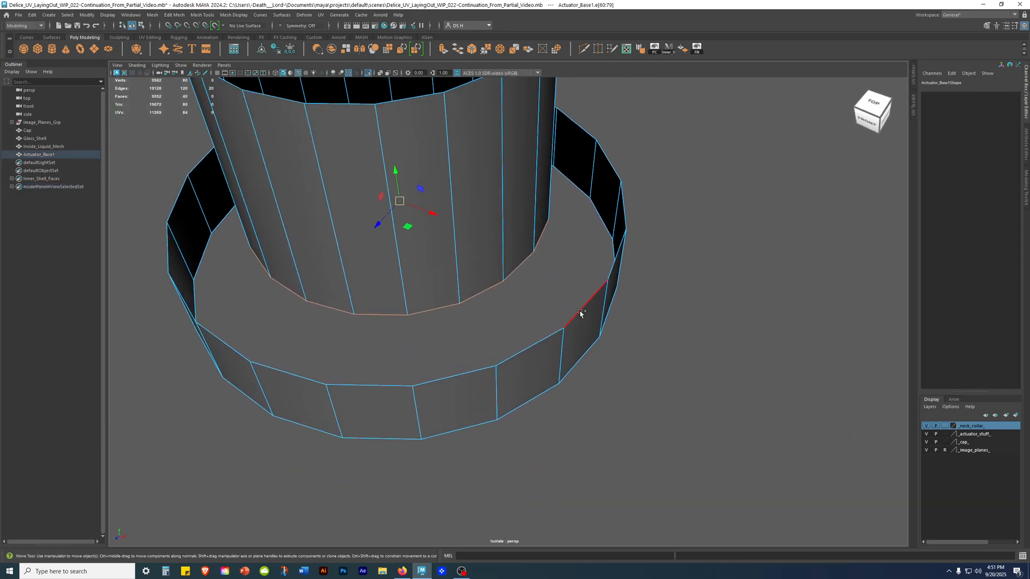
pyautogui.keyDown('shift'); pyautogui.doubleClick(580, 311); pyautogui.keyUp('shift')
pyautogui.keyDown('alt'); pyautogui.moveTo(756, 329); pyautogui.dragTo(617, 322, button='right'); pyautogui.keyUp('alt')
pyautogui.keyDown('alt'); pyautogui.moveTo(617, 322); pyautogui.dragTo(549, 351); pyautogui.keyUp('alt')
pyautogui.keyDown('alt'); pyautogui.moveTo(556, 246); pyautogui.dragTo(570, 275, button='middle'); pyautogui.keyUp('alt')
pyautogui.keyDown('alt'); pyautogui.moveTo(570, 275); pyautogui.dragTo(620, 280); pyautogui.keyUp('alt')
pyautogui.keyDown('alt'); pyautogui.moveTo(620, 281); pyautogui.dragTo(738, 398, button='right'); pyautogui.keyUp('alt')
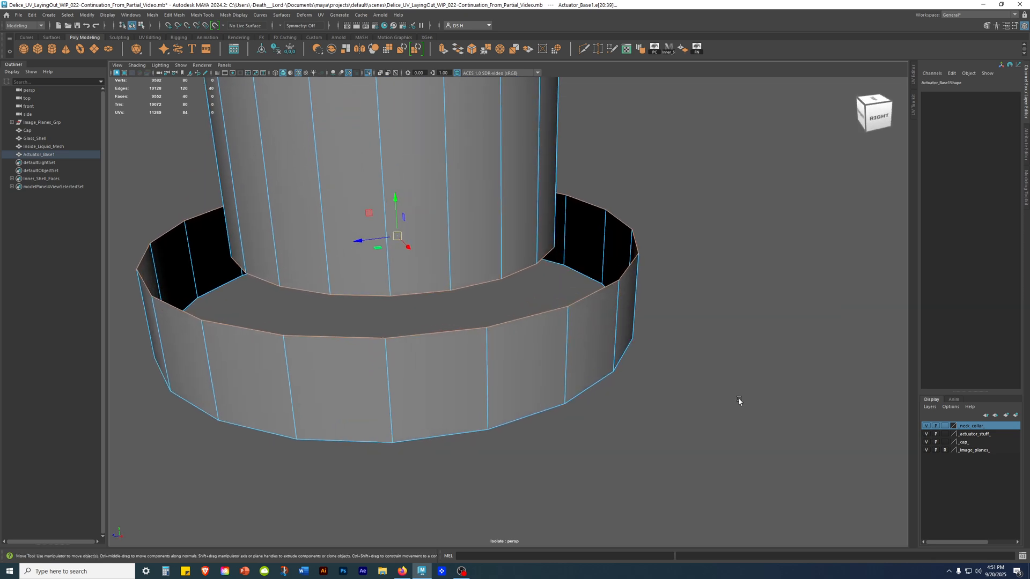
# Try to extrude both selected edge loops with a thickness, undo it and clear the selection.
pyautogui.keyDown('shift'); pyautogui.rightClick(676, 183); pyautogui.keyUp('shift')
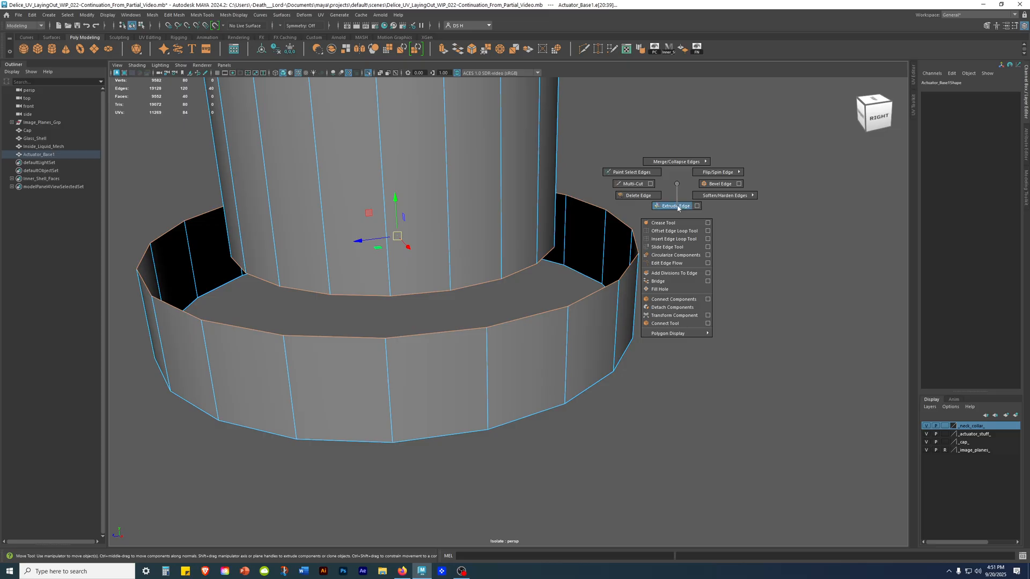
pyautogui.click(677, 208)
pyautogui.moveTo(168, 130); pyautogui.dragTo(187, 123)
pyautogui.hotkey('ctrl', 'z')
pyautogui.hotkey('ctrl', 'z')
pyautogui.hotkey('ctrl', 'z')
pyautogui.hotkey('ctrl', 'z')
pyautogui.hotkey('ctrl', 'z')
pyautogui.hotkey('ctrl', 'z')
pyautogui.click(713, 191)
# Extrude only the edge loop around the pump's bottom with a thickness of 0.04.
pyautogui.doubleClick(526, 267)
pyautogui.press('w')
pyautogui.keyDown('shift'); pyautogui.moveTo(681, 144); pyautogui.dragTo(690, 157, button='right'); pyautogui.keyUp('shift')
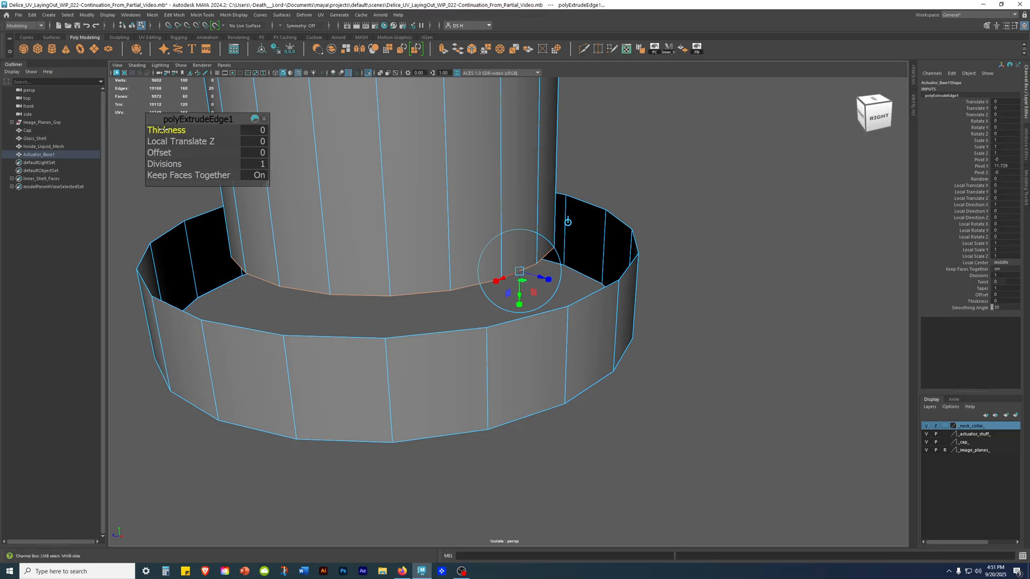
pyautogui.moveTo(162, 129); pyautogui.dragTo(165, 130)
pyautogui.scroll(5, 621, 165)
pyautogui.keyDown('alt'); pyautogui.moveTo(658, 174); pyautogui.dragTo(730, 192, button='middle'); pyautogui.keyUp('alt')
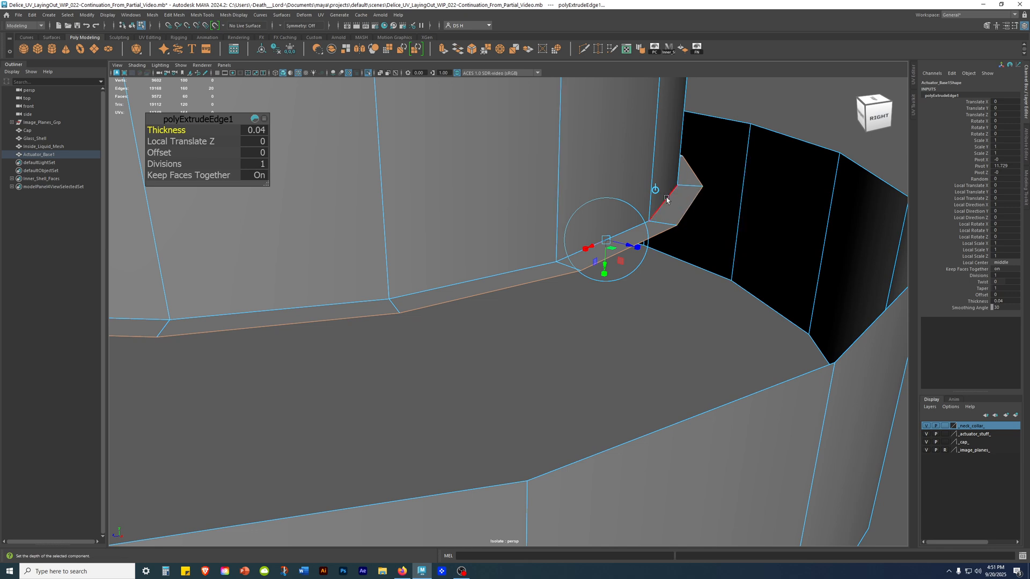
# Examine the extruded lip around the pump's bottom, comparing its smoothed and unsmoothed display.
pyautogui.keyDown('alt'); pyautogui.moveTo(733, 214); pyautogui.dragTo(498, 195, button='right'); pyautogui.keyUp('alt')
pyautogui.keyDown('alt'); pyautogui.moveTo(498, 196); pyautogui.dragTo(488, 250); pyautogui.keyUp('alt')
pyautogui.keyDown('alt'); pyautogui.moveTo(554, 260); pyautogui.dragTo(518, 142, button='middle'); pyautogui.keyUp('alt')
pyautogui.keyDown('alt'); pyautogui.moveTo(517, 142); pyautogui.dragTo(696, 289, button='right'); pyautogui.keyUp('alt')
pyautogui.keyDown('alt'); pyautogui.moveTo(583, 239); pyautogui.dragTo(603, 211); pyautogui.keyUp('alt')
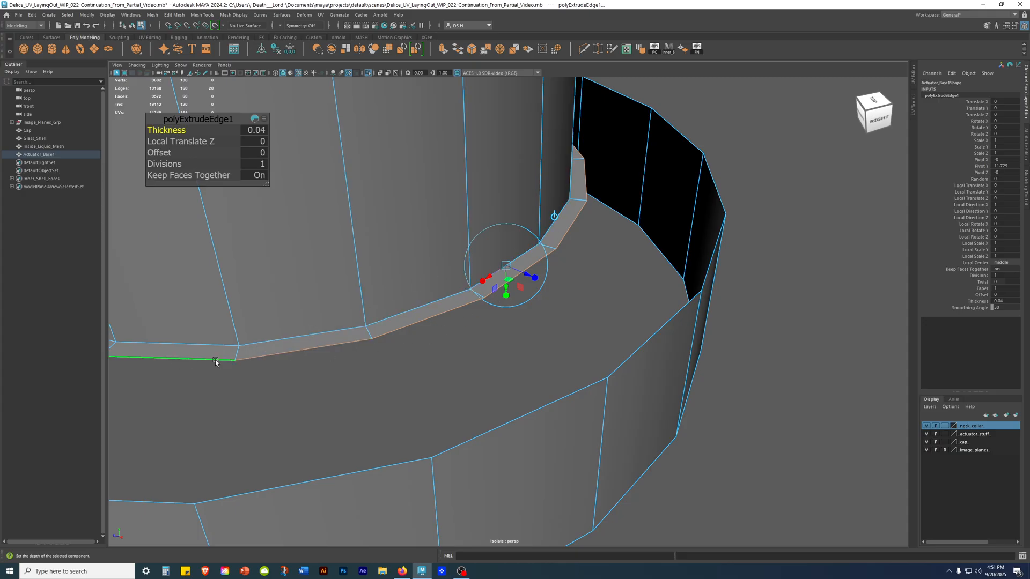
pyautogui.keyDown('alt'); pyautogui.moveTo(451, 356); pyautogui.dragTo(790, 246, button='right'); pyautogui.keyUp('alt')
pyautogui.keyDown('alt'); pyautogui.moveTo(791, 246); pyautogui.dragTo(610, 178); pyautogui.keyUp('alt')
pyautogui.press('3')
pyautogui.press('w')
pyautogui.keyDown('alt'); pyautogui.moveTo(646, 163); pyautogui.dragTo(747, 184, button='right'); pyautogui.keyUp('alt')
pyautogui.press('1')
pyautogui.press('3')
pyautogui.press('1')
pyautogui.click(748, 184)
pyautogui.keyDown('alt'); pyautogui.moveTo(760, 179); pyautogui.dragTo(669, 191); pyautogui.keyUp('alt')
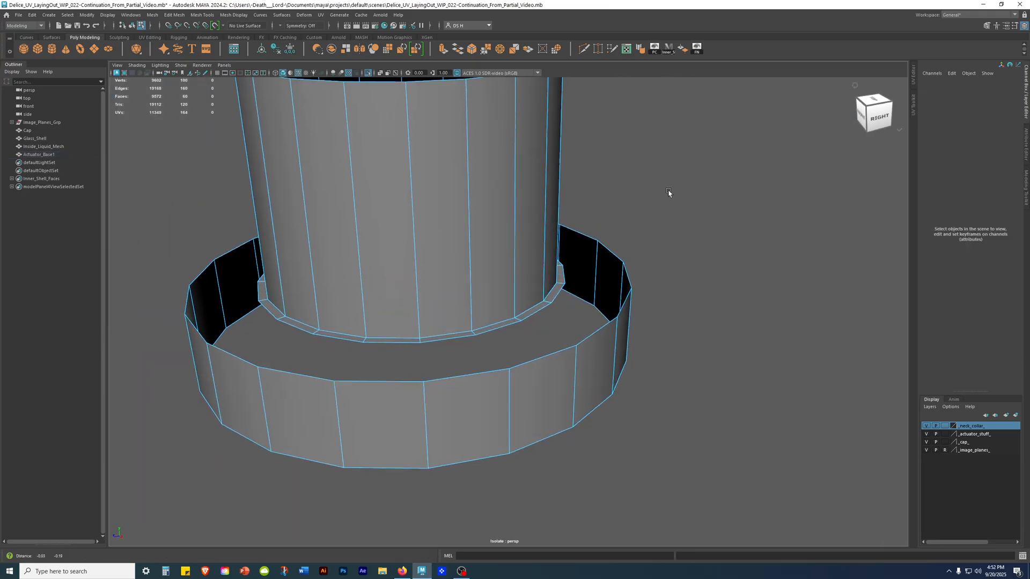
# Insert an edge loop around the pump wall just above the extruded lip.
pyautogui.keyDown('alt'); pyautogui.moveTo(669, 191); pyautogui.dragTo(678, 214, button='right'); pyautogui.keyUp('alt')
pyautogui.rightClick(473, 177)
pyautogui.moveTo(472, 178); pyautogui.dragTo(818, 113, button='right')
pyautogui.keyDown('shift'); pyautogui.moveTo(514, 151); pyautogui.dragTo(429, 162, button='right'); pyautogui.keyUp('shift')
pyautogui.keyDown('alt'); pyautogui.moveTo(552, 185); pyautogui.dragTo(560, 145); pyautogui.keyUp('alt')
pyautogui.keyDown('alt'); pyautogui.moveTo(560, 144); pyautogui.dragTo(570, 278, button='middle'); pyautogui.keyUp('alt')
pyautogui.scroll(-4, 570, 278)
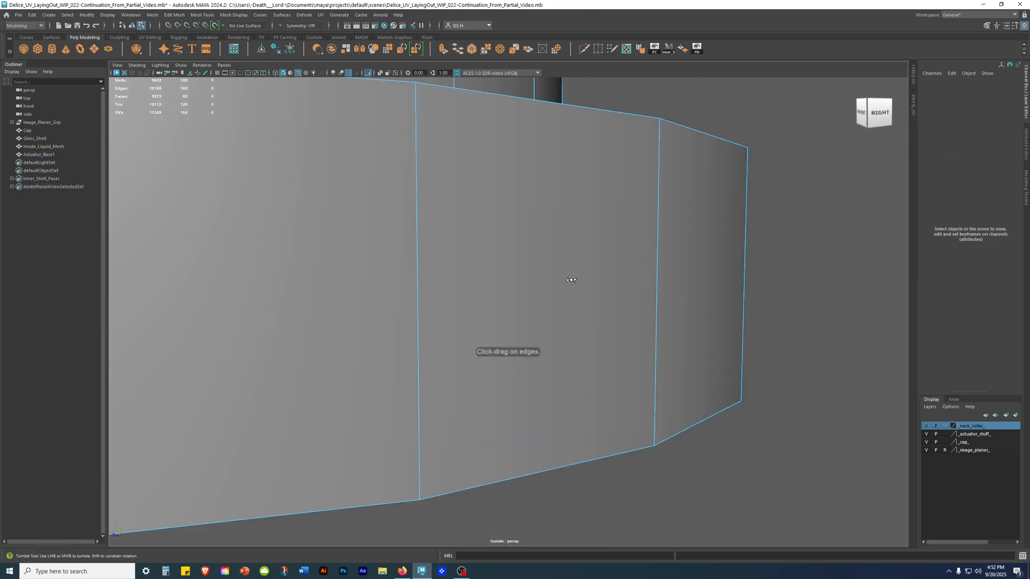
pyautogui.keyDown('alt'); pyautogui.moveTo(570, 279); pyautogui.dragTo(522, 271); pyautogui.keyUp('alt')
pyautogui.scroll(4, 557, 293)
pyautogui.click(490, 266)
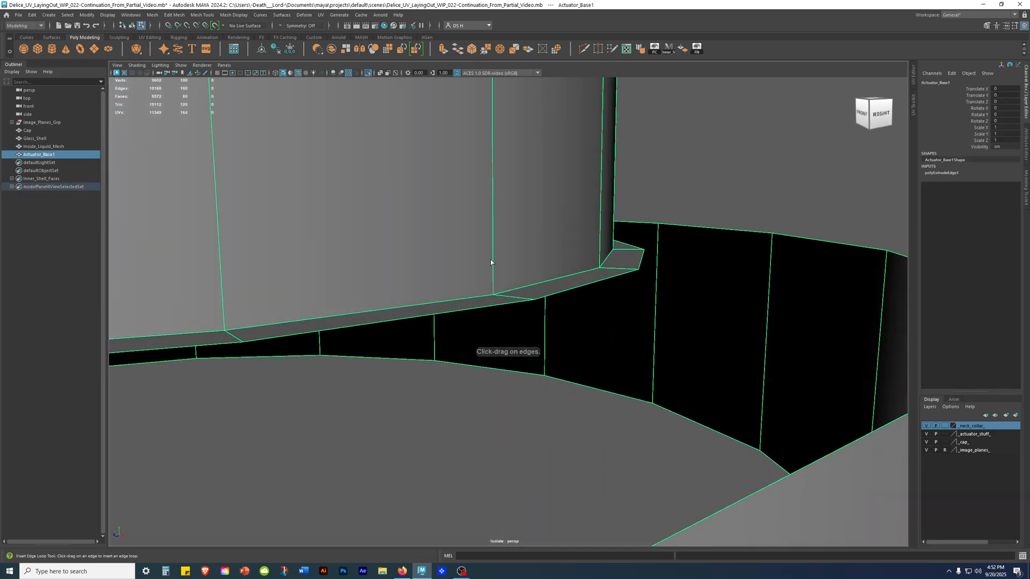
pyautogui.moveTo(491, 223); pyautogui.dragTo(493, 235)
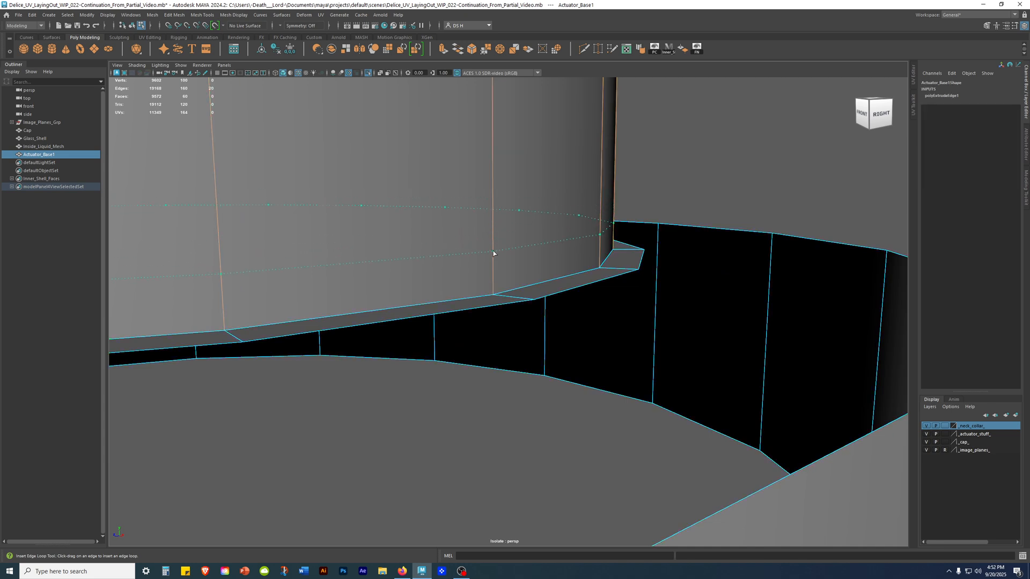
pyautogui.click(494, 250)
pyautogui.press('w')
# Inspect in smooth preview how the inserted edge loop shapes the transition into the lip, ending in unsmoothed display.
pyautogui.scroll(-4, 567, 279)
pyautogui.keyDown('alt'); pyautogui.moveTo(568, 278); pyautogui.dragTo(637, 260); pyautogui.keyUp('alt')
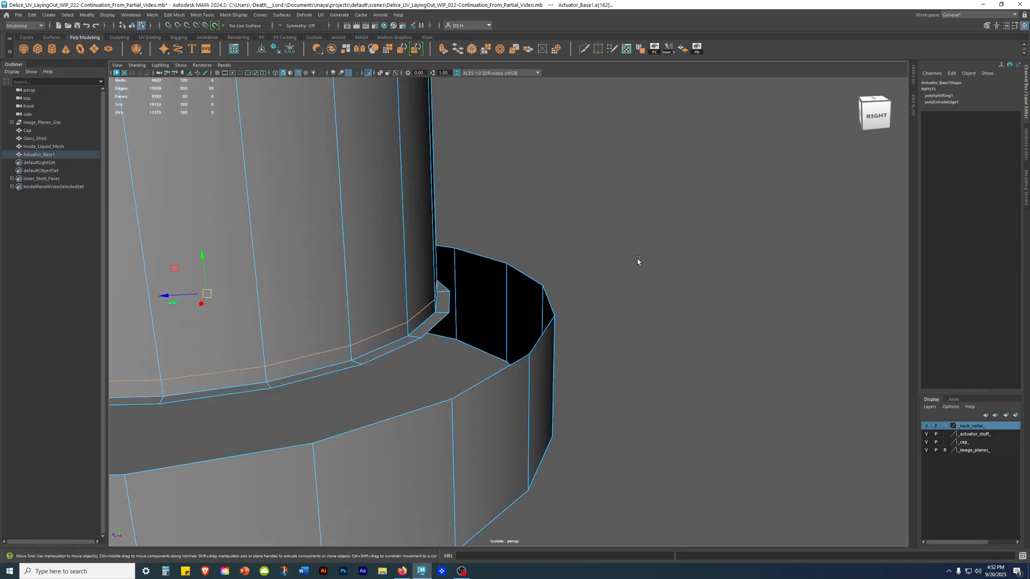
pyautogui.press('3')
pyautogui.press('q')
pyautogui.press('F8')
pyautogui.click(475, 147)
pyautogui.scroll(-3, 537, 215)
pyautogui.keyDown('alt'); pyautogui.moveTo(545, 225); pyautogui.dragTo(575, 211, button='middle'); pyautogui.keyUp('alt')
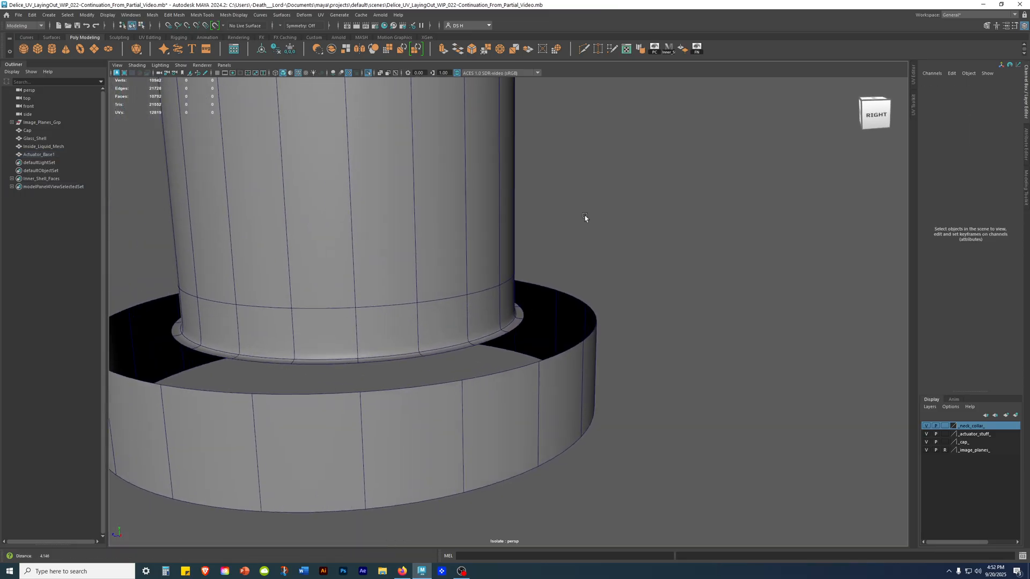
pyautogui.keyDown('alt'); pyautogui.moveTo(575, 211); pyautogui.dragTo(660, 284, button='right'); pyautogui.keyUp('alt')
pyautogui.keyDown('alt'); pyautogui.moveTo(660, 283); pyautogui.dragTo(590, 282); pyautogui.keyUp('alt')
pyautogui.keyDown('alt'); pyautogui.moveTo(590, 281); pyautogui.dragTo(623, 285, button='middle'); pyautogui.keyUp('alt')
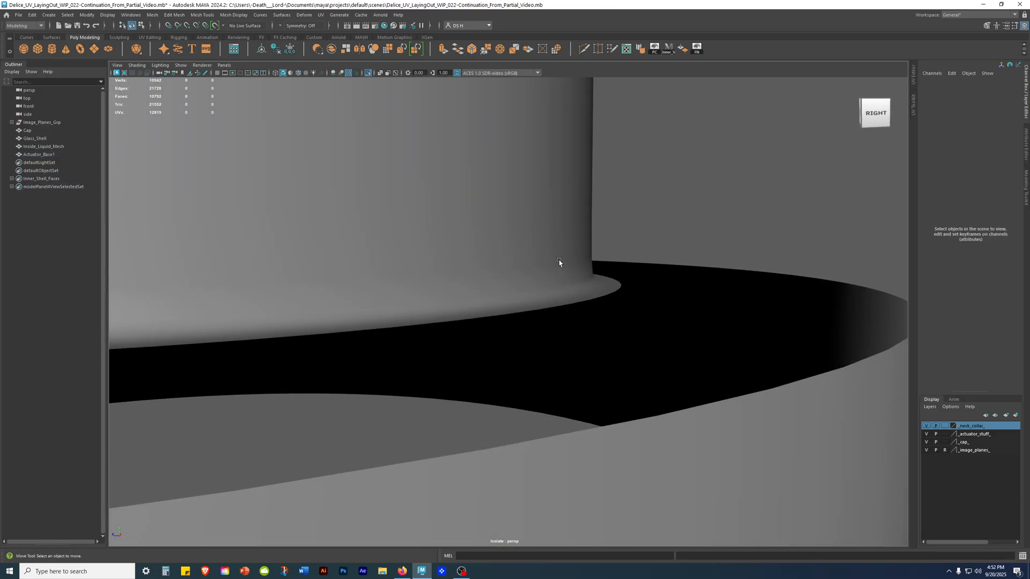
pyautogui.click(541, 280)
pyautogui.press('1')
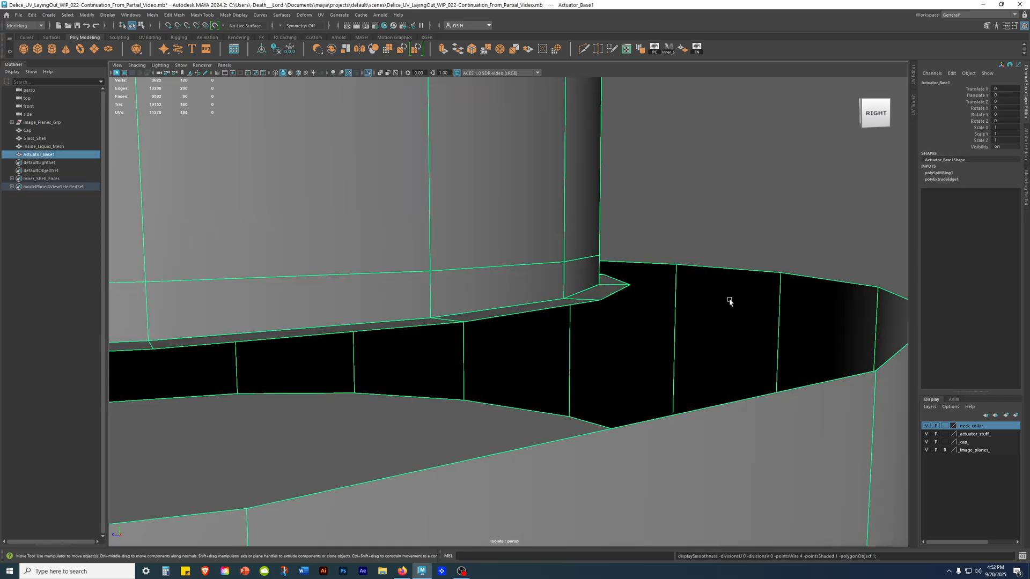
# Select the edge loop above the pump's lip and compare the smoothed and unsmoothed shape around it.
pyautogui.keyDown('alt'); pyautogui.moveTo(728, 303); pyautogui.dragTo(620, 278, button='right'); pyautogui.keyUp('alt')
pyautogui.keyDown('alt'); pyautogui.moveTo(548, 276); pyautogui.dragTo(664, 300, button='right'); pyautogui.keyUp('alt')
pyautogui.moveTo(512, 268); pyautogui.dragTo(490, 186, button='right')
pyautogui.doubleClick(519, 236)
pyautogui.press('3')
pyautogui.keyDown('alt'); pyautogui.moveTo(853, 172); pyautogui.dragTo(494, 181, button='right'); pyautogui.keyUp('alt')
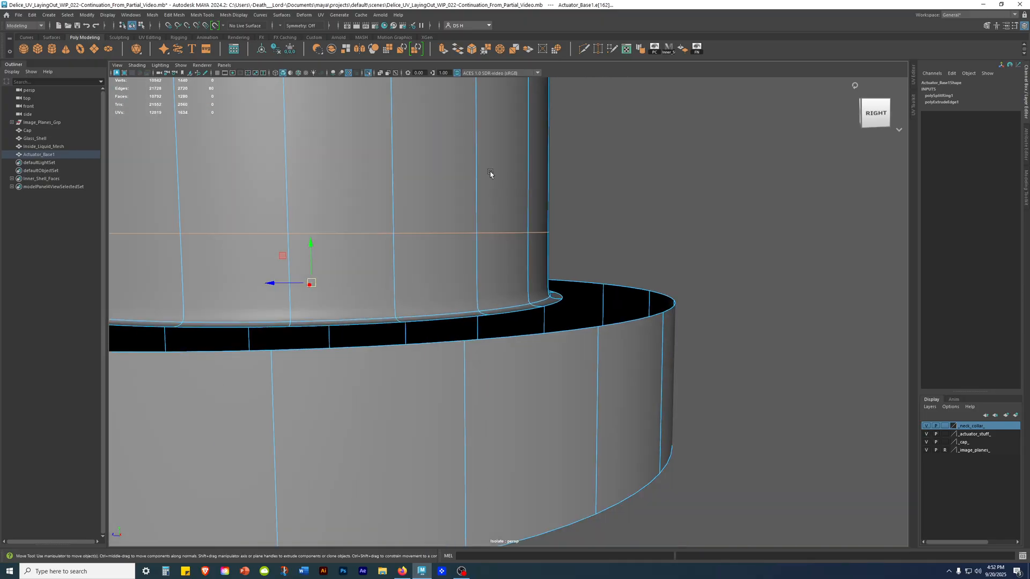
pyautogui.keyDown('alt'); pyautogui.moveTo(494, 182); pyautogui.dragTo(533, 225, button='middle'); pyautogui.keyUp('alt')
pyautogui.press('1')
pyautogui.press('3')
pyautogui.press('1')
pyautogui.press('3')
pyautogui.press('1')
pyautogui.press('3')
pyautogui.press('1')
pyautogui.press('3')
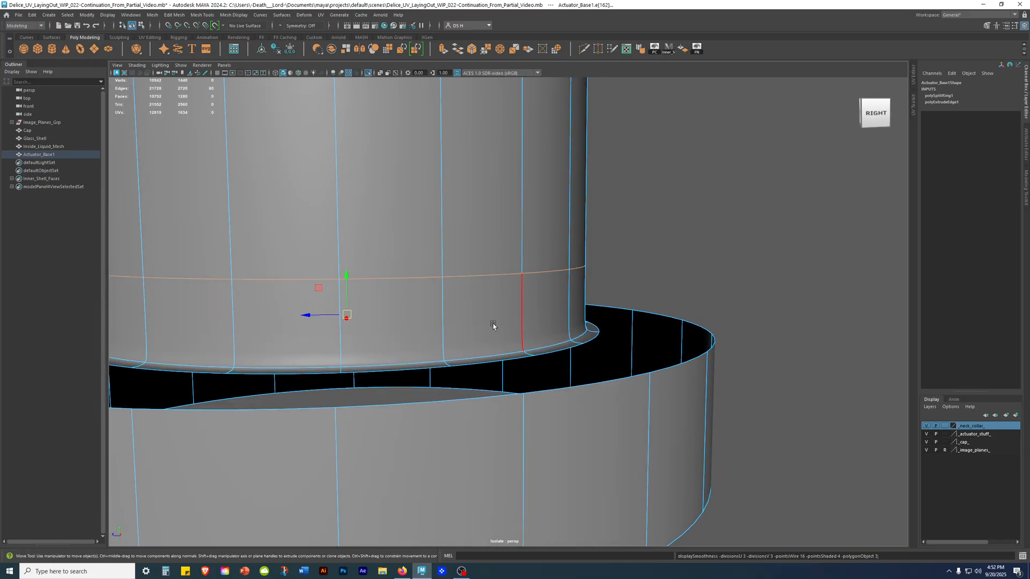
# Try raising the selected edge loop on the pump wall to test its effect on the lip's smoothing.
pyautogui.moveTo(347, 275); pyautogui.dragTo(352, 161)
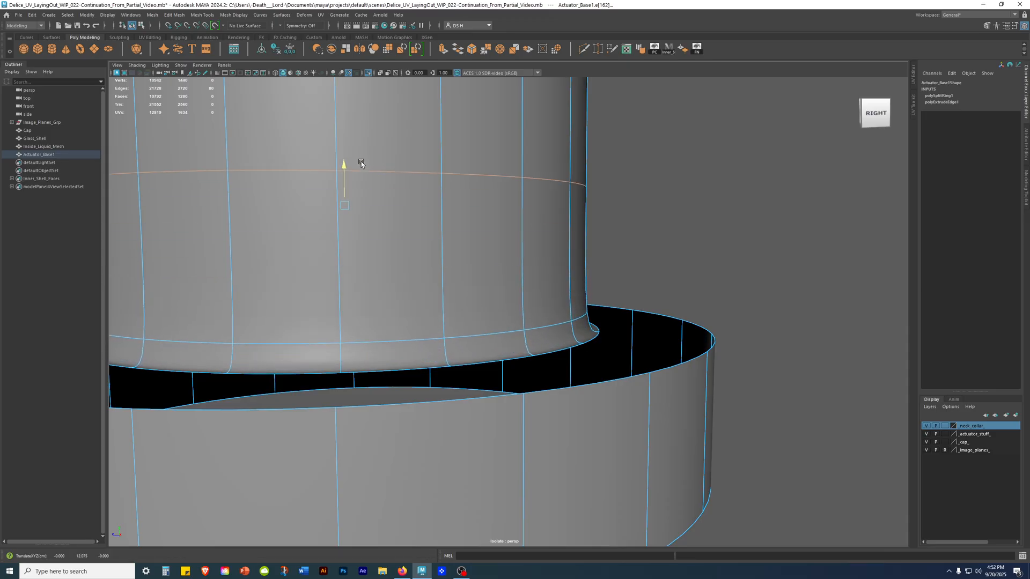
pyautogui.press('1')
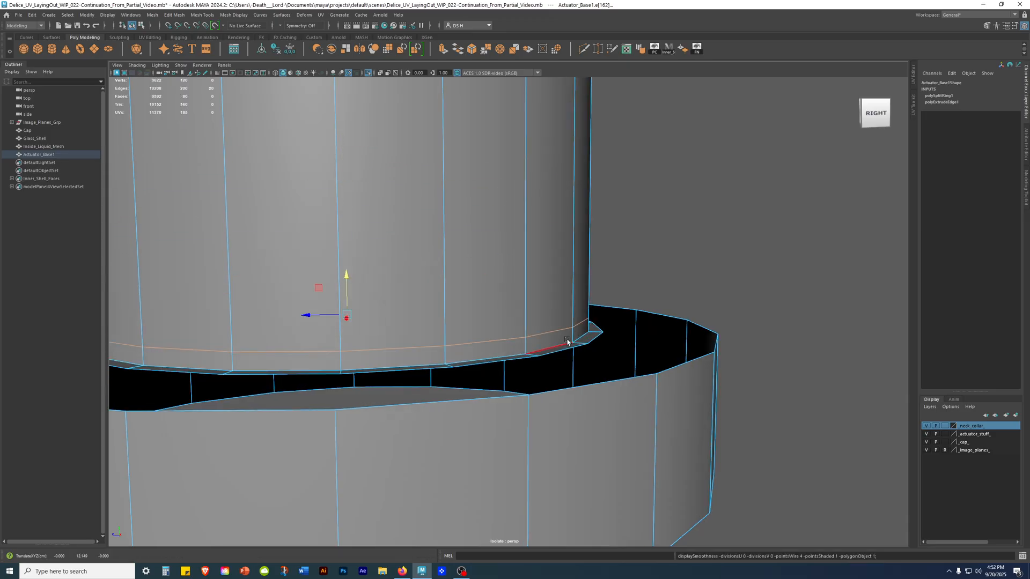
pyautogui.scroll(4, 574, 287)
pyautogui.press('3')
pyautogui.keyDown('alt'); pyautogui.moveTo(573, 286); pyautogui.dragTo(338, 317); pyautogui.keyUp('alt')
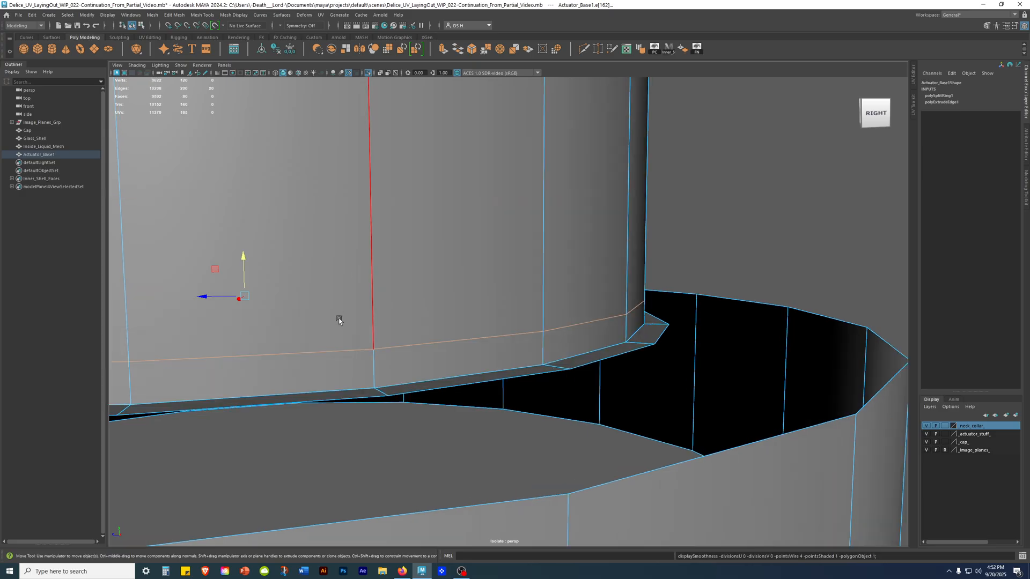
# Undo the trial move of the edge loop above the pump's lip and return to unsmoothed display.
pyautogui.moveTo(242, 256); pyautogui.dragTo(244, 288)
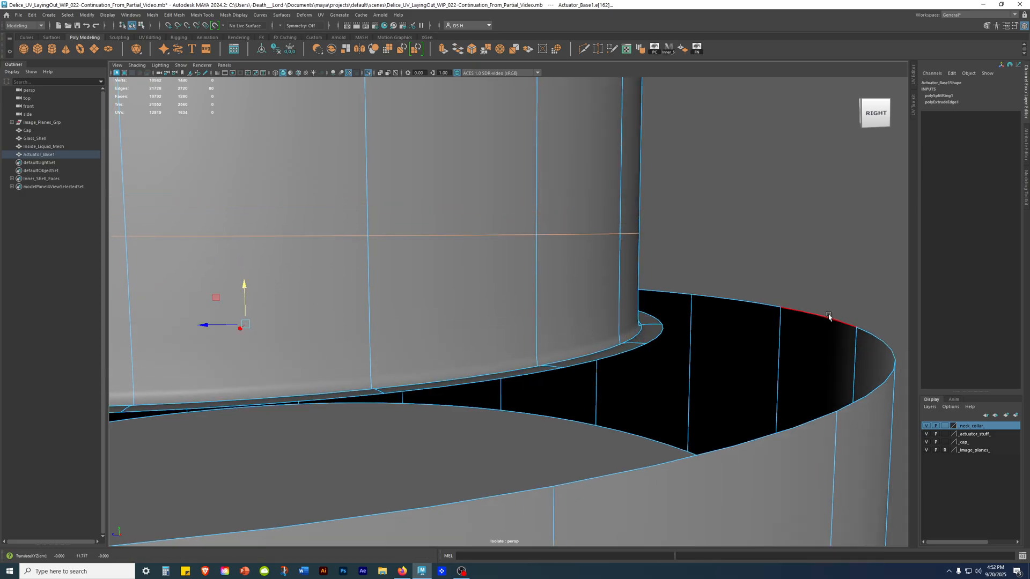
pyautogui.hotkey('ctrl', 'z')
pyautogui.press('1')
# Select the whole open border edge loop around the upper rim of the actuator base's outer ring.
pyautogui.keyDown('alt'); pyautogui.moveTo(689, 325); pyautogui.dragTo(599, 306, button='right'); pyautogui.keyUp('alt')
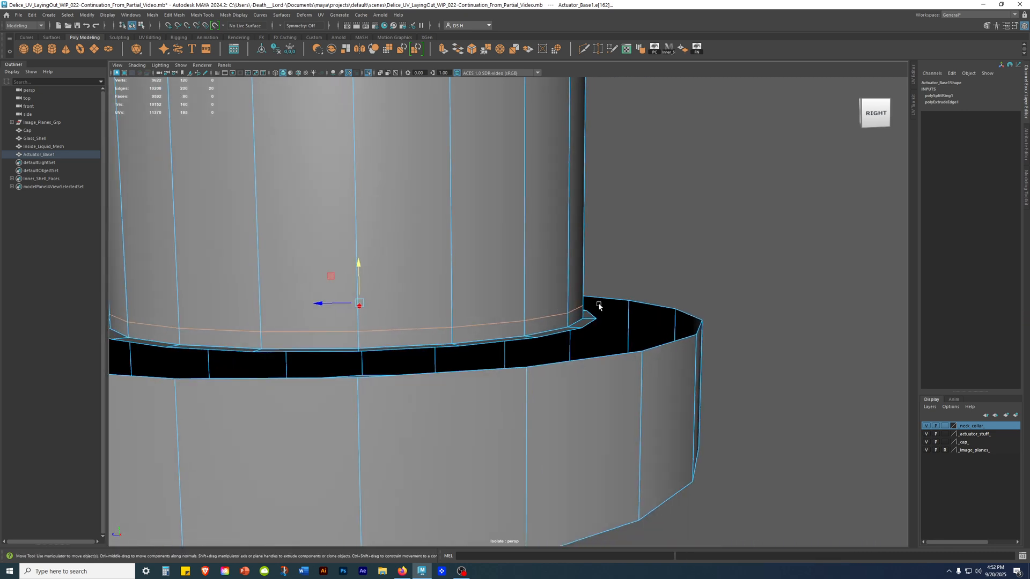
pyautogui.keyDown('alt'); pyautogui.moveTo(786, 342); pyautogui.dragTo(794, 370); pyautogui.keyUp('alt')
pyautogui.click(799, 324)
pyautogui.keyDown('alt'); pyautogui.moveTo(601, 293); pyautogui.dragTo(528, 287, button='right'); pyautogui.keyUp('alt')
pyautogui.keyDown('alt'); pyautogui.moveTo(547, 302); pyautogui.dragTo(549, 273, button='middle'); pyautogui.keyUp('alt')
pyautogui.keyDown('alt'); pyautogui.moveTo(549, 271); pyautogui.dragTo(706, 305, button='right'); pyautogui.keyUp('alt')
pyautogui.click(629, 212)
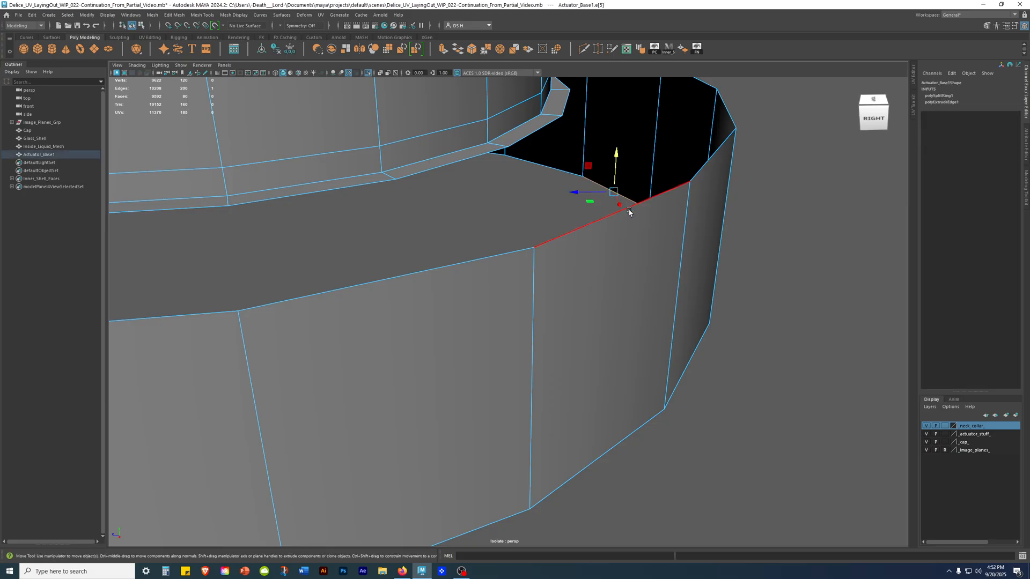
pyautogui.doubleClick(566, 232)
pyautogui.scroll(-6, 565, 232)
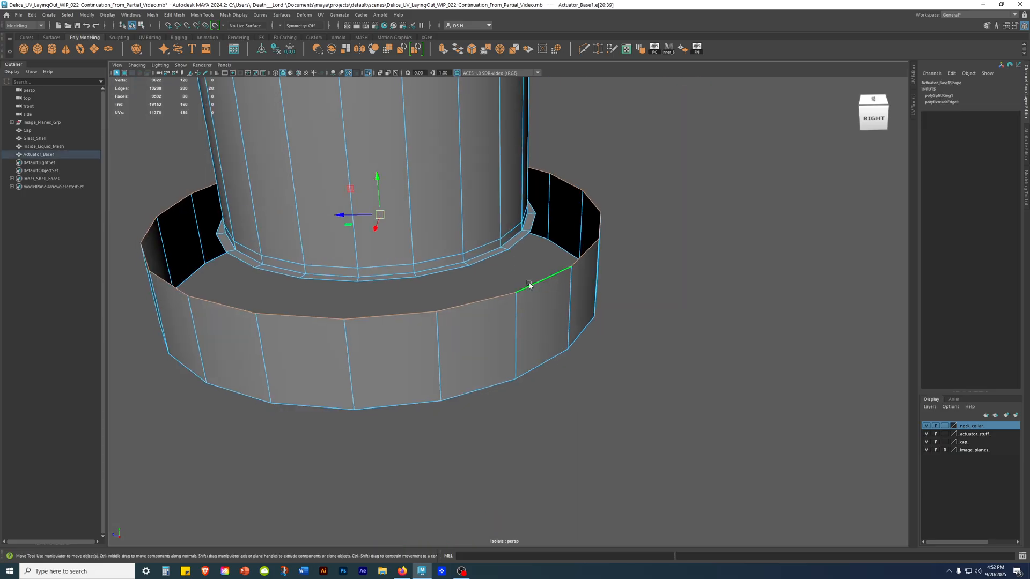
pyautogui.keyDown('alt'); pyautogui.moveTo(548, 283); pyautogui.dragTo(683, 170); pyautogui.keyUp('alt')
# Extrude the outer ring's upper border edges inward with a thickness of -0.04 to form a narrow rim.
pyautogui.keyDown('shift'); pyautogui.rightClick(688, 168); pyautogui.keyUp('shift')
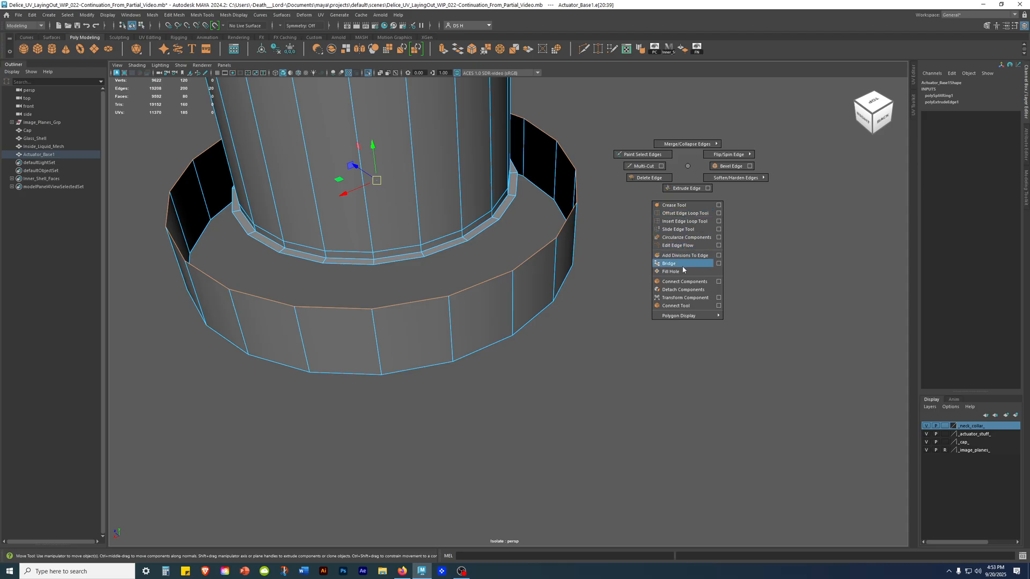
pyautogui.click(694, 190)
pyautogui.scroll(-3, 616, 199)
pyautogui.keyDown('alt'); pyautogui.moveTo(537, 210); pyautogui.dragTo(618, 243, button='middle'); pyautogui.keyUp('alt')
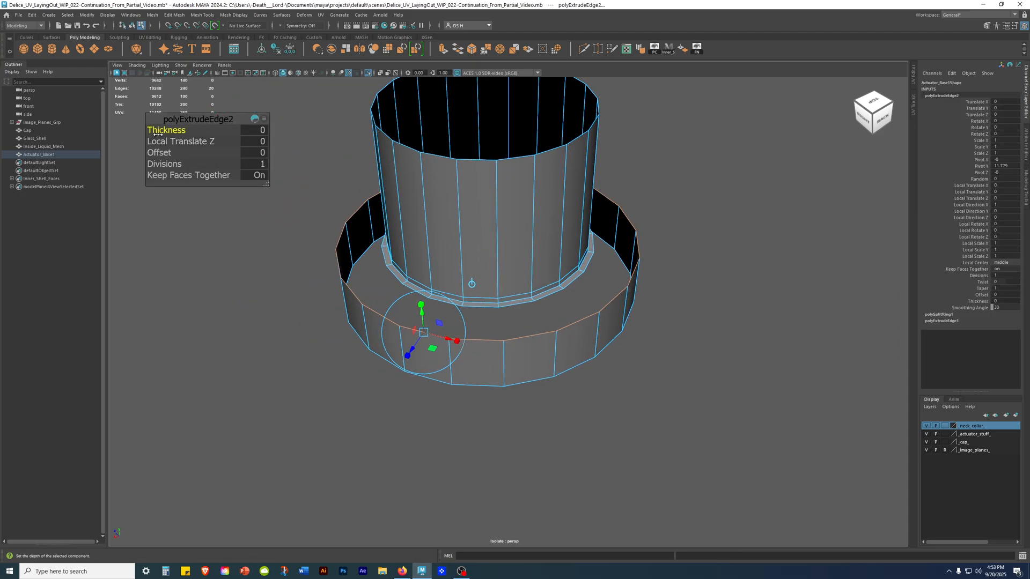
pyautogui.moveTo(160, 130); pyautogui.dragTo(156, 130)
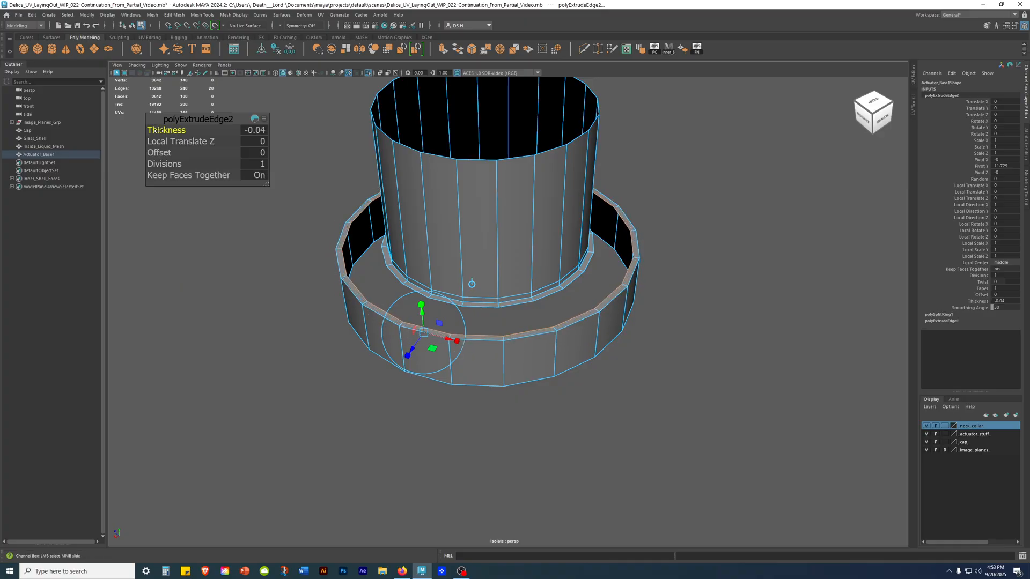
pyautogui.keyDown('alt'); pyautogui.moveTo(528, 215); pyautogui.dragTo(697, 236, button='right'); pyautogui.keyUp('alt')
pyautogui.keyDown('alt'); pyautogui.moveTo(696, 236); pyautogui.dragTo(713, 209); pyautogui.keyUp('alt')
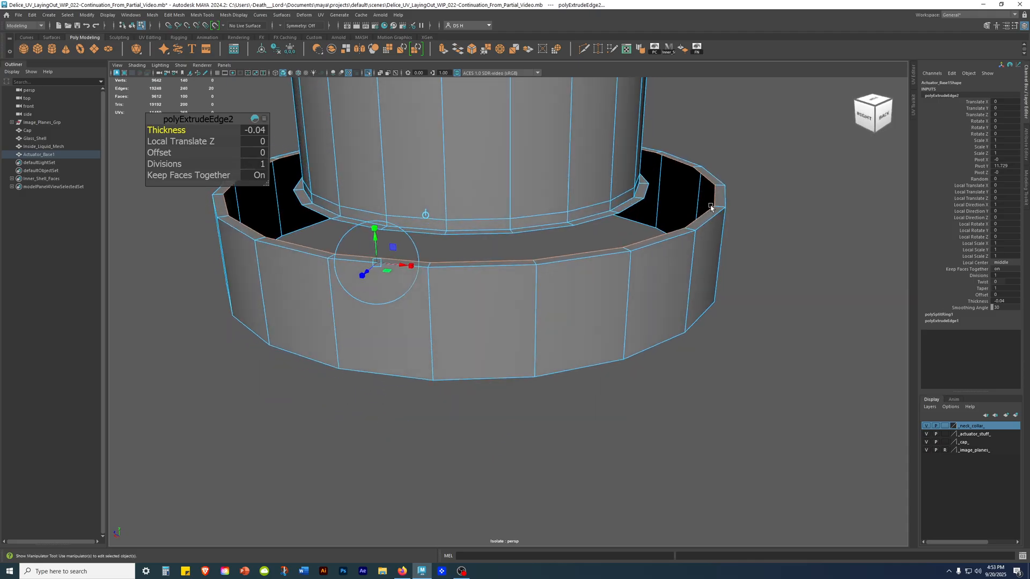
pyautogui.keyDown('alt'); pyautogui.moveTo(712, 210); pyautogui.dragTo(739, 199, button='right'); pyautogui.keyUp('alt')
pyautogui.keyDown('alt'); pyautogui.moveTo(739, 200); pyautogui.dragTo(691, 227, button='middle'); pyautogui.keyUp('alt')
pyautogui.keyDown('alt'); pyautogui.moveTo(761, 186); pyautogui.dragTo(773, 230, button='middle'); pyautogui.keyUp('alt')
# Extrude the rim's inner border edges toward the pump with an offset of 0.1, then clear the selection.
pyautogui.press('w')
pyautogui.keyDown('alt'); pyautogui.moveTo(773, 230); pyautogui.dragTo(697, 230, button='right'); pyautogui.keyUp('alt')
pyautogui.moveTo(697, 230)
pyautogui.keyDown('alt'); pyautogui.mouseDown()
pyautogui.moveTo(668, 288)
pyautogui.moveTo(678, 234)
pyautogui.mouseUp(); pyautogui.keyUp('alt')
pyautogui.keyDown('alt'); pyautogui.moveTo(678, 234); pyautogui.dragTo(681, 227, button='right'); pyautogui.keyUp('alt')
pyautogui.keyDown('shift'); pyautogui.rightClick(696, 175); pyautogui.keyUp('shift')
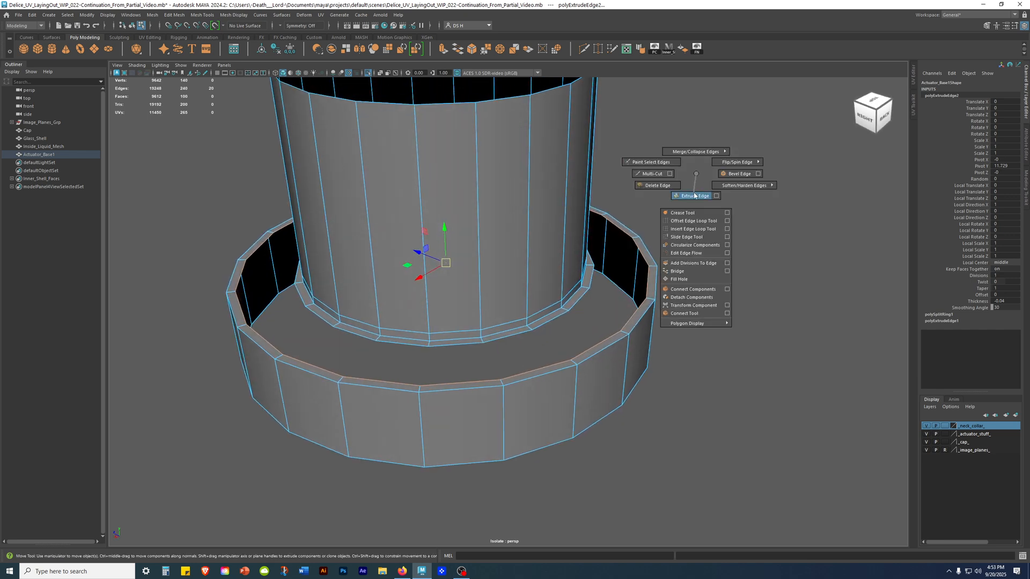
pyautogui.click(694, 196)
pyautogui.keyDown('alt'); pyautogui.moveTo(684, 219); pyautogui.dragTo(658, 232); pyautogui.keyUp('alt')
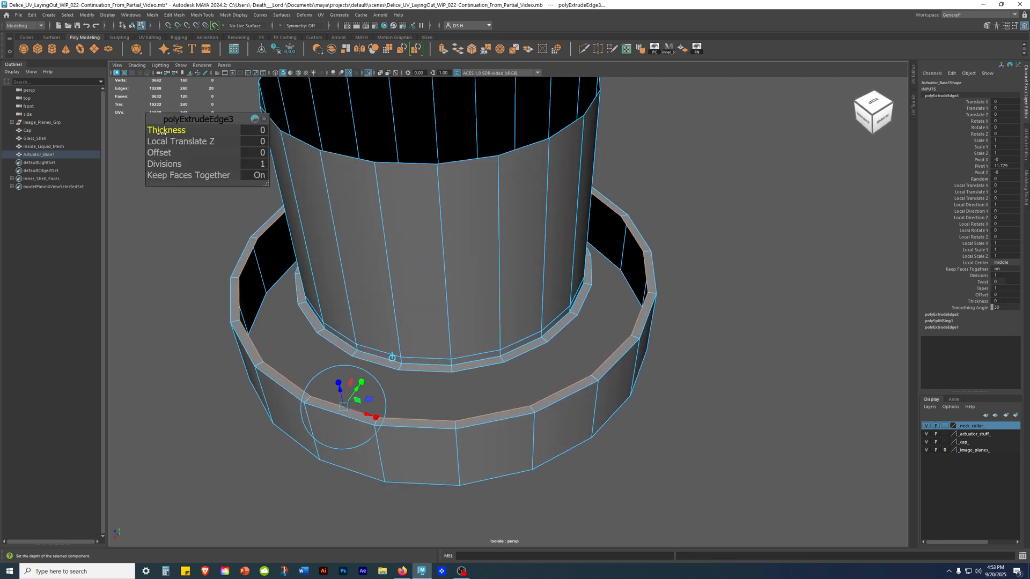
pyautogui.keyDown('alt'); pyautogui.moveTo(510, 280); pyautogui.dragTo(541, 261); pyautogui.keyUp('alt')
pyautogui.keyDown('alt'); pyautogui.moveTo(540, 261); pyautogui.dragTo(596, 294, button='right'); pyautogui.keyUp('alt')
pyautogui.moveTo(160, 155); pyautogui.dragTo(164, 155)
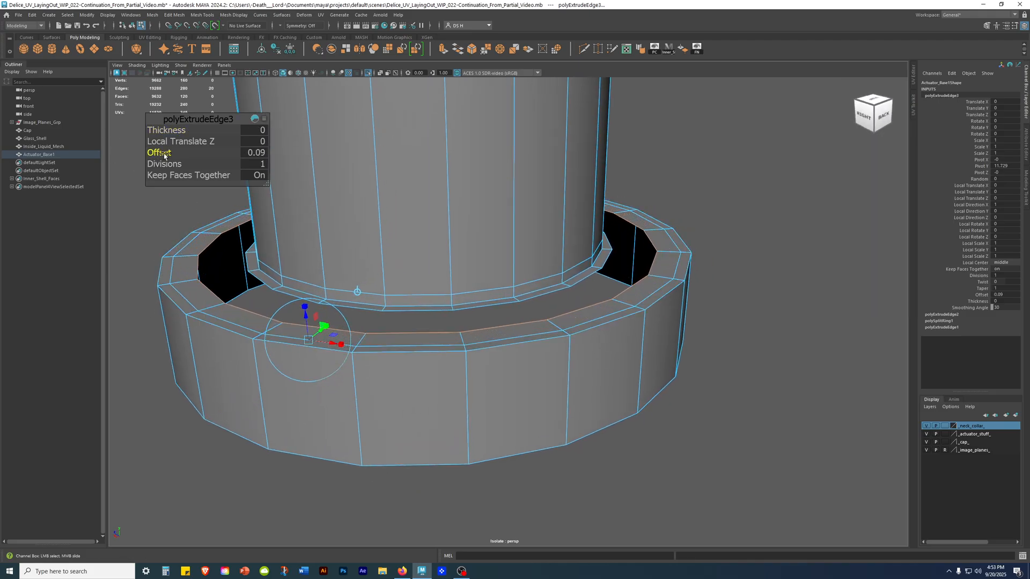
pyautogui.moveTo(165, 156); pyautogui.dragTo(165, 155)
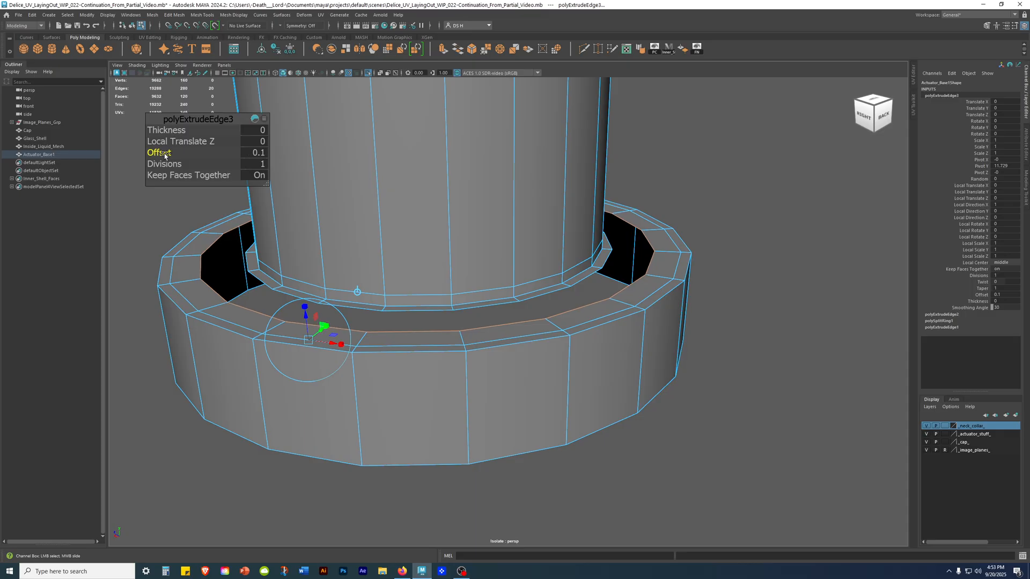
pyautogui.moveTo(165, 156); pyautogui.dragTo(165, 159)
pyautogui.click(740, 202)
# Extrude the outer border edge loop of the pump's lip toward the outer ring with an offset of 0.1.
pyautogui.keyDown('alt'); pyautogui.moveTo(740, 202); pyautogui.dragTo(673, 244); pyautogui.keyUp('alt')
pyautogui.scroll(2, 674, 243)
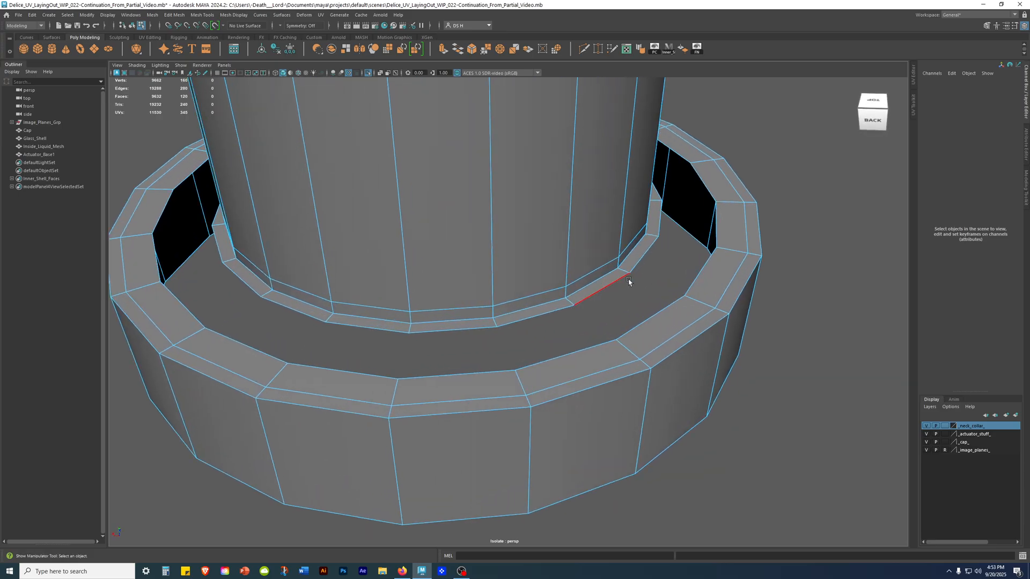
pyautogui.doubleClick(629, 281)
pyautogui.keyDown('alt'); pyautogui.moveTo(648, 277); pyautogui.dragTo(675, 219); pyautogui.keyUp('alt')
pyautogui.keyDown('alt'); pyautogui.moveTo(675, 219); pyautogui.dragTo(580, 252, button='middle'); pyautogui.keyUp('alt')
pyautogui.keyDown('shift'); pyautogui.moveTo(696, 157); pyautogui.dragTo(696, 183, button='right'); pyautogui.keyUp('shift')
pyautogui.keyDown('alt'); pyautogui.moveTo(475, 241); pyautogui.dragTo(700, 238, button='middle'); pyautogui.keyUp('alt')
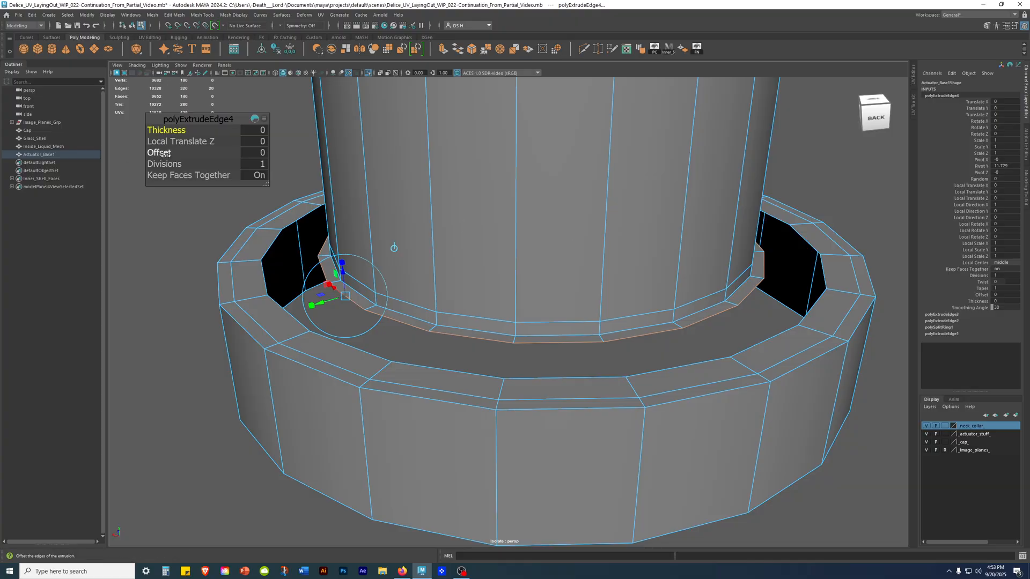
pyautogui.moveTo(161, 154); pyautogui.dragTo(166, 155)
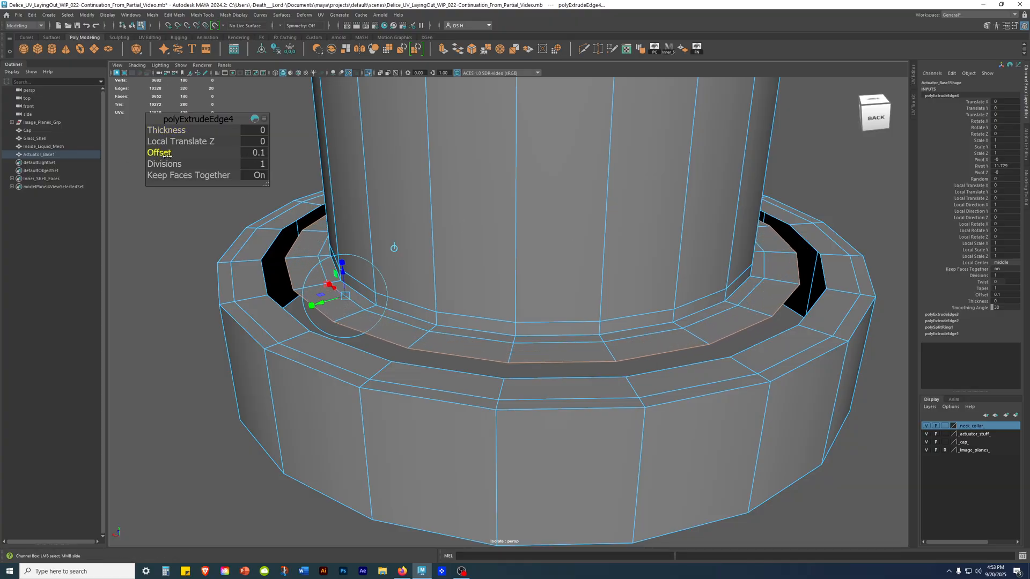
pyautogui.keyDown('alt'); pyautogui.moveTo(588, 327); pyautogui.dragTo(641, 347); pyautogui.keyUp('alt')
pyautogui.keyDown('alt'); pyautogui.moveTo(642, 347); pyautogui.dragTo(542, 336, button='middle'); pyautogui.keyUp('alt')
pyautogui.keyDown('alt'); pyautogui.moveTo(543, 336); pyautogui.dragTo(563, 262); pyautogui.keyUp('alt')
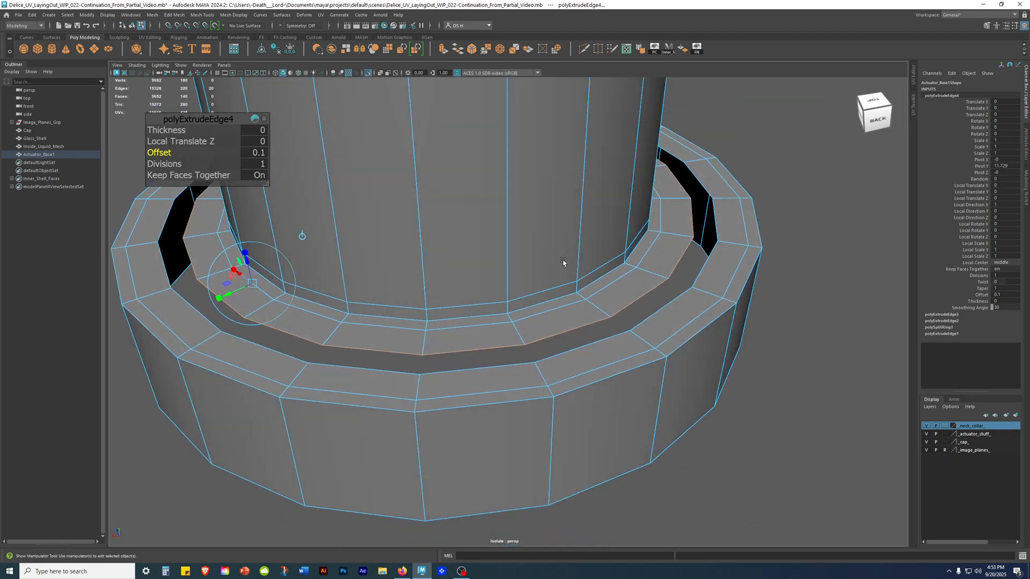
# Select both facing border edge loops along the gap between the pump's lip and the outer ring's rim.
pyautogui.click(826, 213)
pyautogui.keyDown('alt'); pyautogui.moveTo(825, 213); pyautogui.dragTo(662, 231); pyautogui.keyUp('alt')
pyautogui.keyDown('alt'); pyautogui.moveTo(627, 309); pyautogui.dragTo(633, 324); pyautogui.keyUp('alt')
pyautogui.click(626, 337)
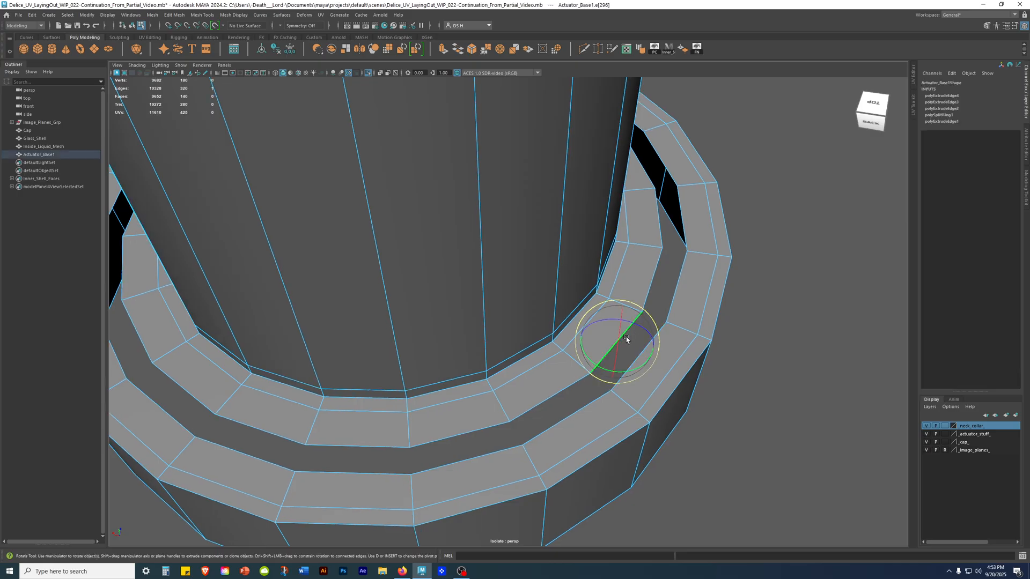
pyautogui.press('q')
pyautogui.keyDown('shift'); pyautogui.click(658, 346); pyautogui.keyUp('shift')
pyautogui.keyDown('alt'); pyautogui.moveTo(718, 348); pyautogui.dragTo(692, 348, button='right'); pyautogui.keyUp('alt')
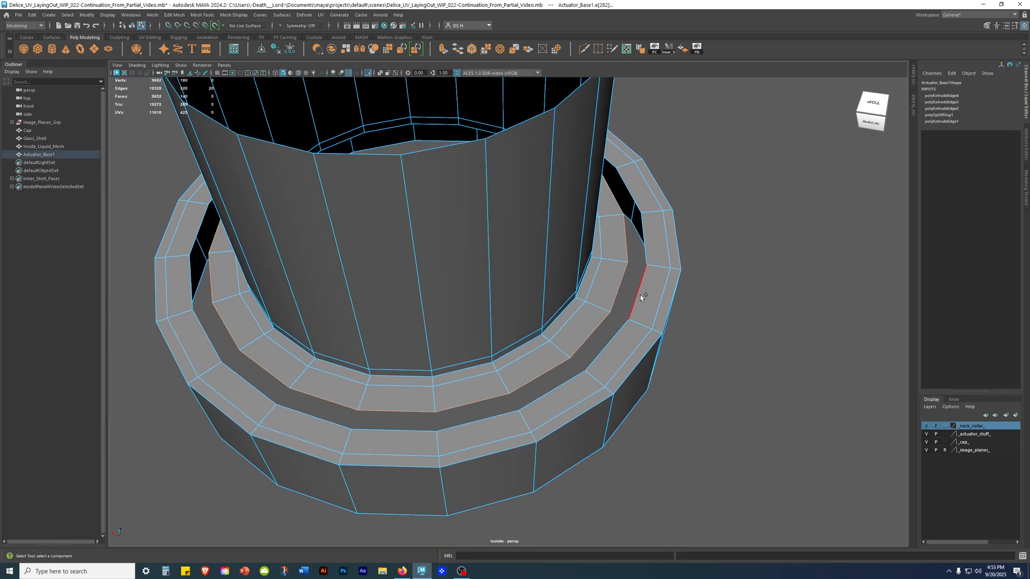
pyautogui.keyDown('alt'); pyautogui.moveTo(765, 295); pyautogui.dragTo(638, 300, button='right'); pyautogui.keyUp('alt')
pyautogui.keyDown('alt'); pyautogui.moveTo(638, 300); pyautogui.dragTo(670, 265); pyautogui.keyUp('alt')
pyautogui.press('w')
pyautogui.keyDown('alt'); pyautogui.moveTo(698, 276); pyautogui.dragTo(657, 274, button='right'); pyautogui.keyUp('alt')
pyautogui.keyDown('alt'); pyautogui.moveTo(657, 274); pyautogui.dragTo(742, 239, button='middle'); pyautogui.keyUp('alt')
pyautogui.moveTo(743, 239)
pyautogui.keyDown('alt'); pyautogui.mouseDown()
pyautogui.moveTo(586, 283)
pyautogui.moveTo(584, 305)
pyautogui.moveTo(742, 219)
pyautogui.mouseUp(); pyautogui.keyUp('alt')
# Merge the two selected border edge loops to join the pump's lip to the outer ring.
pyautogui.keyDown('shift'); pyautogui.rightClick(719, 167); pyautogui.keyUp('shift')
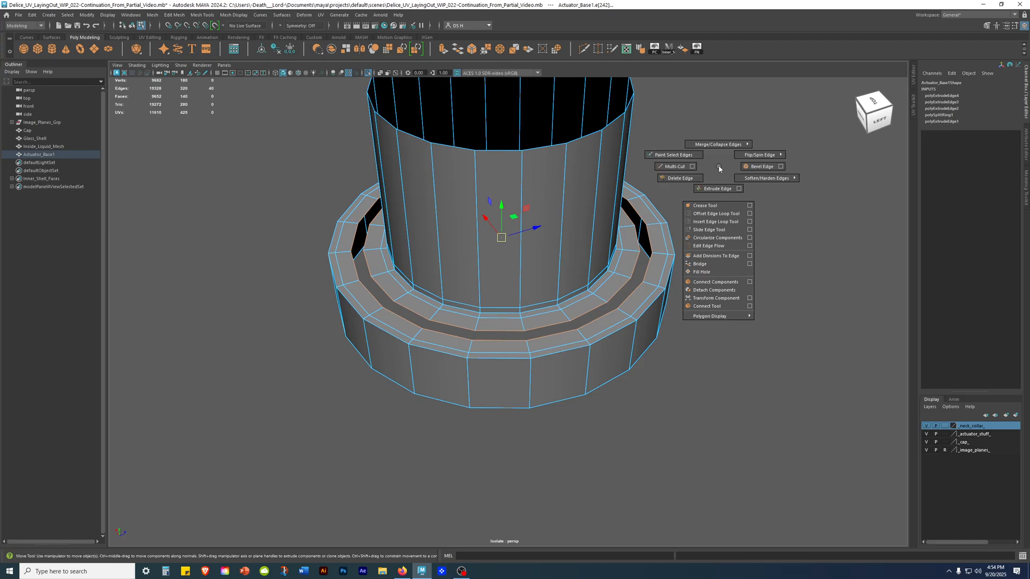
pyautogui.keyDown('shift'); pyautogui.moveTo(719, 168); pyautogui.dragTo(724, 145, button='right'); pyautogui.keyUp('shift')
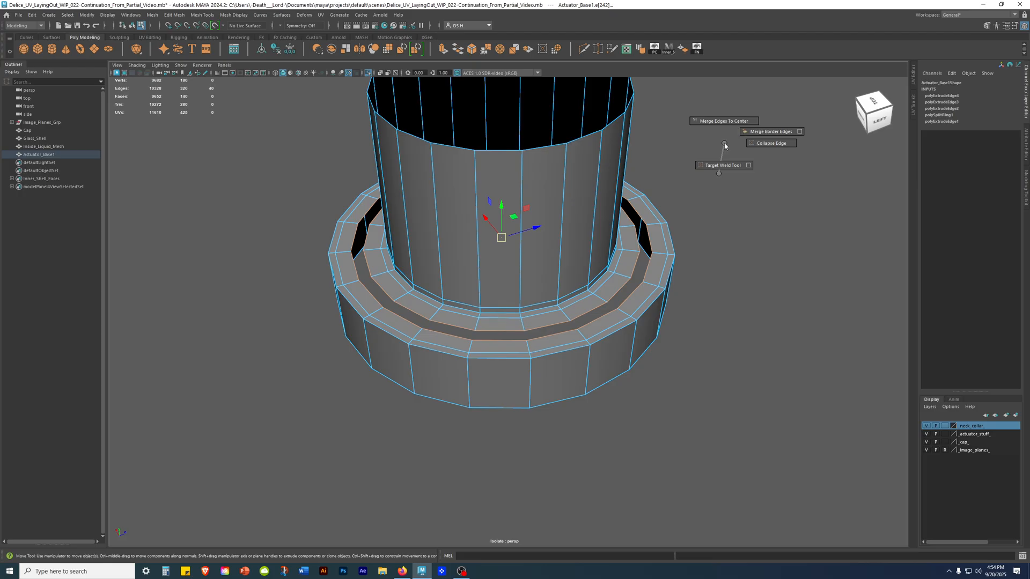
pyautogui.keyDown('shift'); pyautogui.moveTo(724, 145); pyautogui.dragTo(752, 140, button='right'); pyautogui.keyUp('shift')
# Examine the merged seam all around the actuator base's top surface for open gaps, ending in unsmoothed display.
pyautogui.keyDown('alt'); pyautogui.moveTo(535, 306); pyautogui.dragTo(460, 342); pyautogui.keyUp('alt')
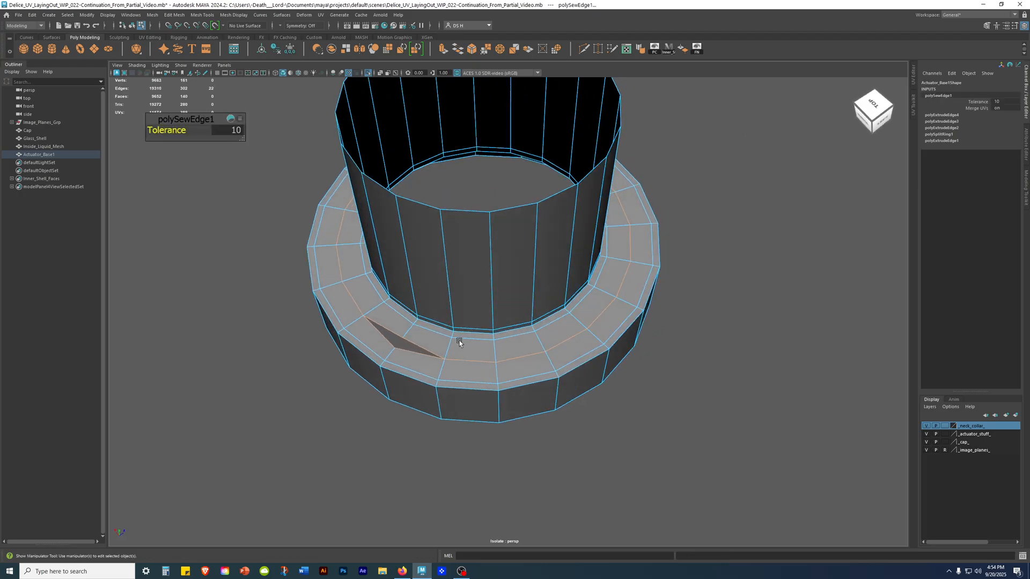
pyautogui.keyDown('alt'); pyautogui.moveTo(460, 342); pyautogui.dragTo(521, 313, button='middle'); pyautogui.keyUp('alt')
pyautogui.keyDown('alt'); pyautogui.moveTo(521, 313); pyautogui.dragTo(551, 359, button='right'); pyautogui.keyUp('alt')
pyautogui.keyDown('alt'); pyautogui.moveTo(447, 302); pyautogui.dragTo(762, 347); pyautogui.keyUp('alt')
pyautogui.keyDown('alt'); pyautogui.moveTo(668, 329); pyautogui.dragTo(871, 304, button='right'); pyautogui.keyUp('alt')
pyautogui.click(863, 322)
pyautogui.scroll(-5, 863, 322)
pyautogui.keyDown('alt'); pyautogui.moveTo(791, 320); pyautogui.dragTo(392, 343); pyautogui.keyUp('alt')
pyautogui.keyDown('alt'); pyautogui.moveTo(482, 346); pyautogui.dragTo(570, 346, button='right'); pyautogui.keyUp('alt')
pyautogui.press('1')
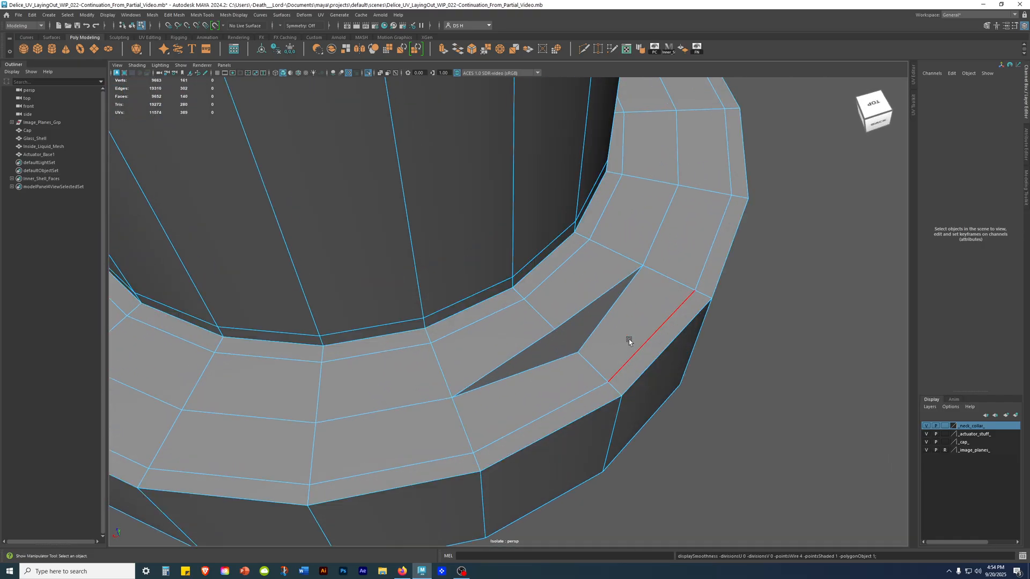
# Merge the two separate vertices on either side of the open gap in the base's top surface.
pyautogui.rightClick(646, 289)
pyautogui.moveTo(414, 278); pyautogui.dragTo(416, 279, button='right')
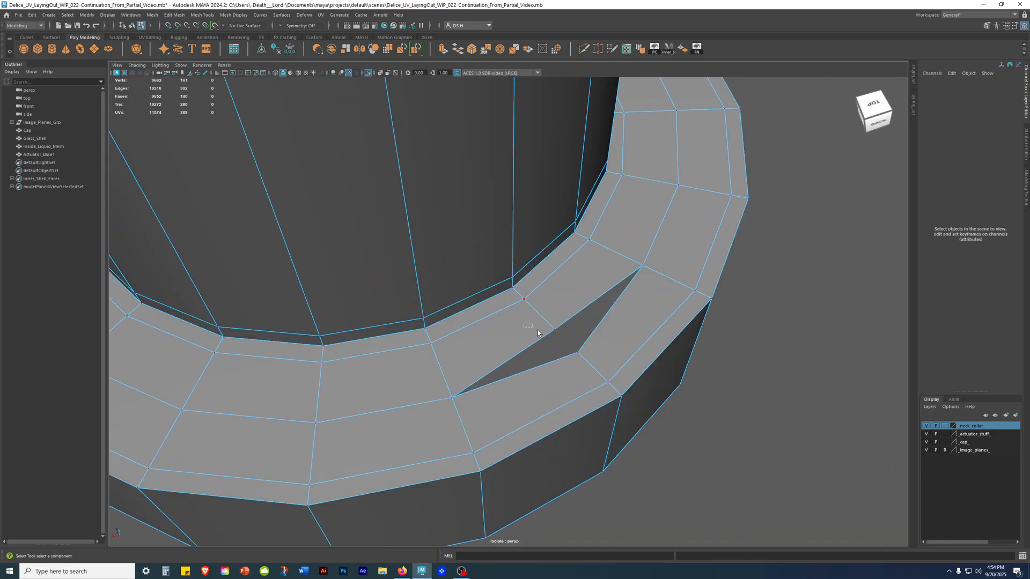
pyautogui.click(536, 333)
pyautogui.press('w')
pyautogui.press('f')
pyautogui.keyDown('shift'); pyautogui.rightClick(676, 286); pyautogui.keyUp('shift')
pyautogui.keyDown('shift'); pyautogui.moveTo(676, 285); pyautogui.dragTo(654, 232, button='right'); pyautogui.keyUp('shift')
pyautogui.keyDown('alt'); pyautogui.moveTo(668, 198); pyautogui.dragTo(675, 263); pyautogui.keyUp('alt')
# Inspect the joined actuator base and pump in smooth preview, ending with the mesh selected in unsmoothed display.
pyautogui.press('3')
pyautogui.moveTo(463, 292); pyautogui.dragTo(512, 261, button='right')
pyautogui.click(799, 227)
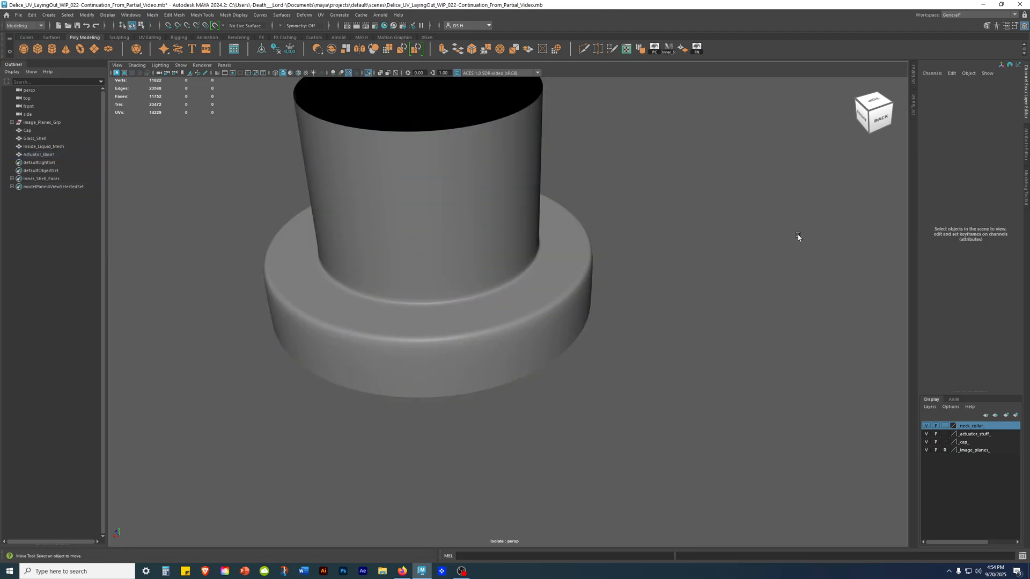
pyautogui.keyDown('alt'); pyautogui.moveTo(743, 263); pyautogui.dragTo(748, 246); pyautogui.keyUp('alt')
pyautogui.scroll(-4, 504, 269)
pyautogui.moveTo(494, 266)
pyautogui.keyDown('alt'); pyautogui.mouseDown()
pyautogui.moveTo(489, 299)
pyautogui.moveTo(487, 278)
pyautogui.mouseUp(); pyautogui.keyUp('alt')
pyautogui.keyDown('alt'); pyautogui.moveTo(496, 282); pyautogui.dragTo(658, 316, button='right'); pyautogui.keyUp('alt')
pyautogui.keyDown('alt'); pyautogui.moveTo(552, 311); pyautogui.dragTo(531, 303); pyautogui.keyUp('alt')
pyautogui.click(523, 298)
pyautogui.press('1')
pyautogui.scroll(3, 521, 297)
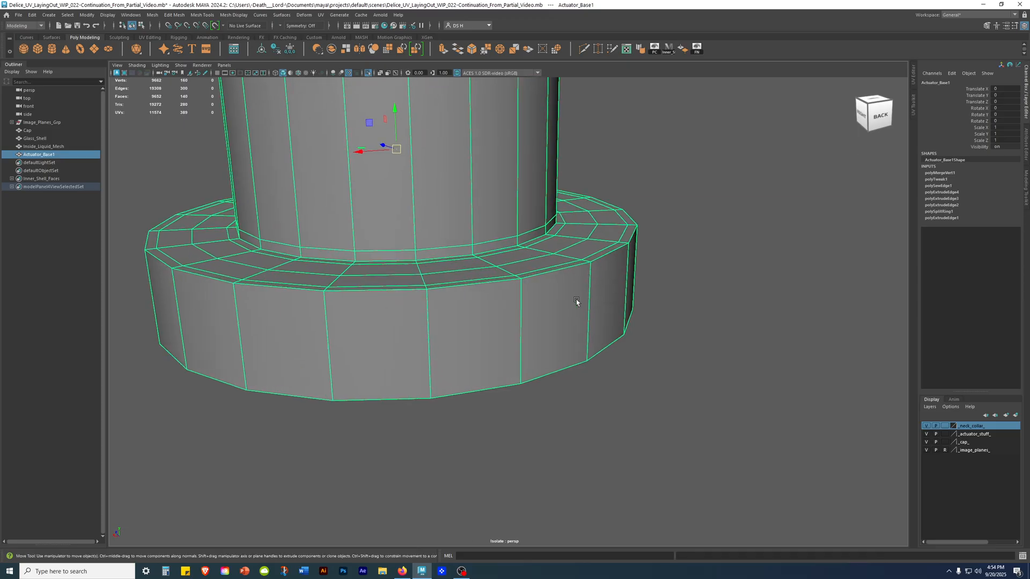
# Insert an edge loop around the base's outer wall just below its upper rim.
pyautogui.keyDown('shift'); pyautogui.rightClick(568, 288); pyautogui.keyUp('shift')
pyautogui.click(482, 313)
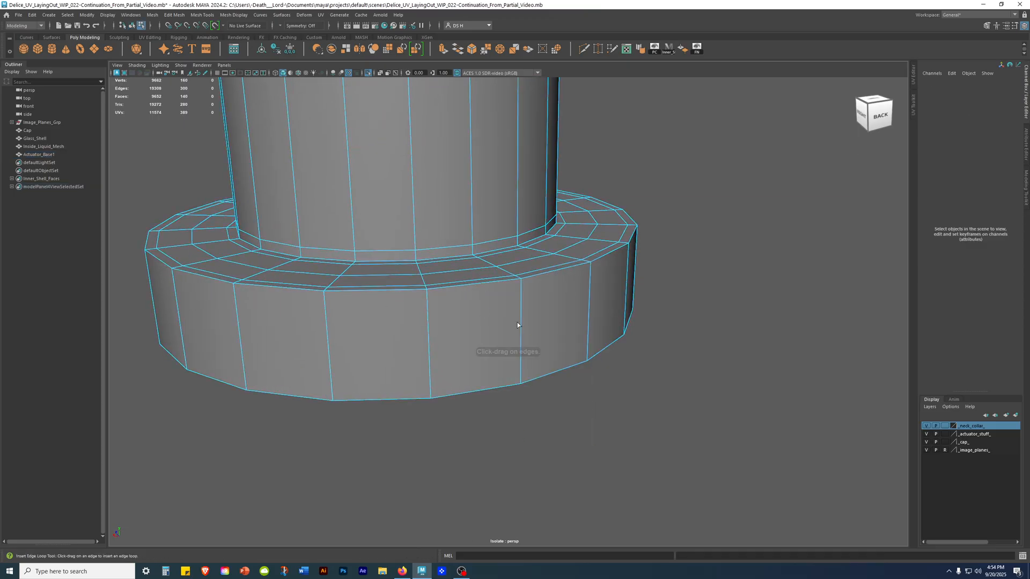
pyautogui.scroll(4, 516, 320)
pyautogui.click(530, 272)
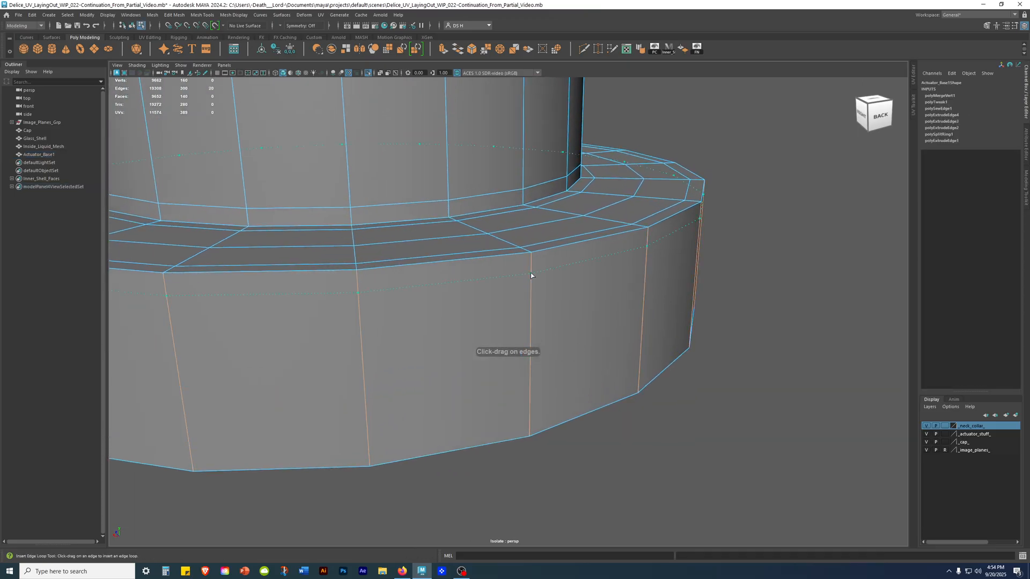
pyautogui.keyDown('alt'); pyautogui.moveTo(530, 272); pyautogui.dragTo(751, 345); pyautogui.keyUp('alt')
pyautogui.press('w')
# Compare the smoothed and unsmoothed shape of the base's upper rim, ending unsmoothed with nothing selected.
pyautogui.press('3')
pyautogui.press('1')
pyautogui.keyDown('alt'); pyautogui.moveTo(751, 345); pyautogui.dragTo(638, 341, button='right'); pyautogui.keyUp('alt')
pyautogui.moveTo(455, 315); pyautogui.dragTo(660, 213, button='right')
pyautogui.click(708, 209)
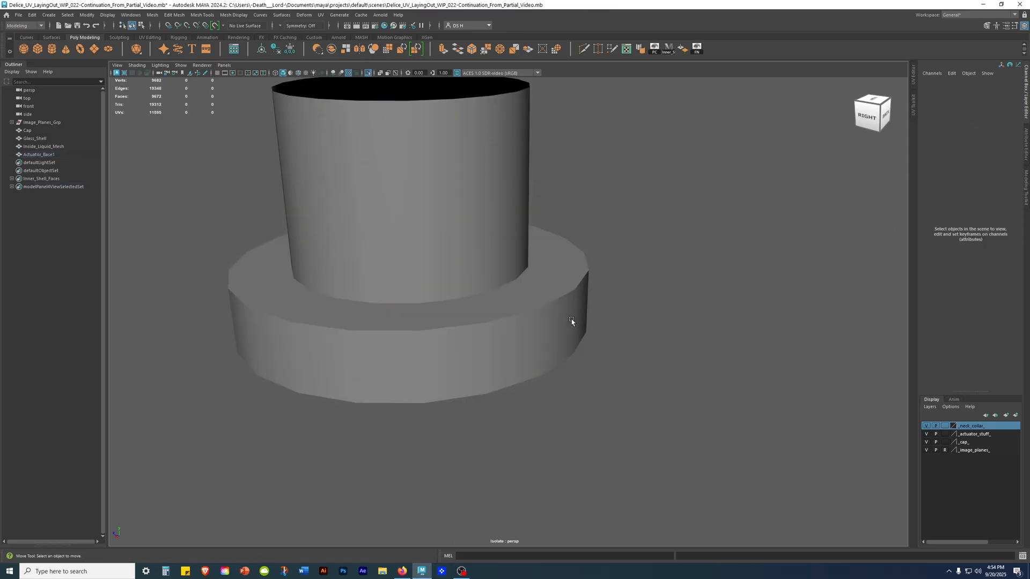
# Turn on wireframe over shading and leave isolation so the whole perfume bottle is displayed.
pyautogui.hotkey('alt', '5')
pyautogui.keyDown('alt'); pyautogui.moveTo(677, 320); pyautogui.dragTo(604, 344, button='right'); pyautogui.keyUp('alt')
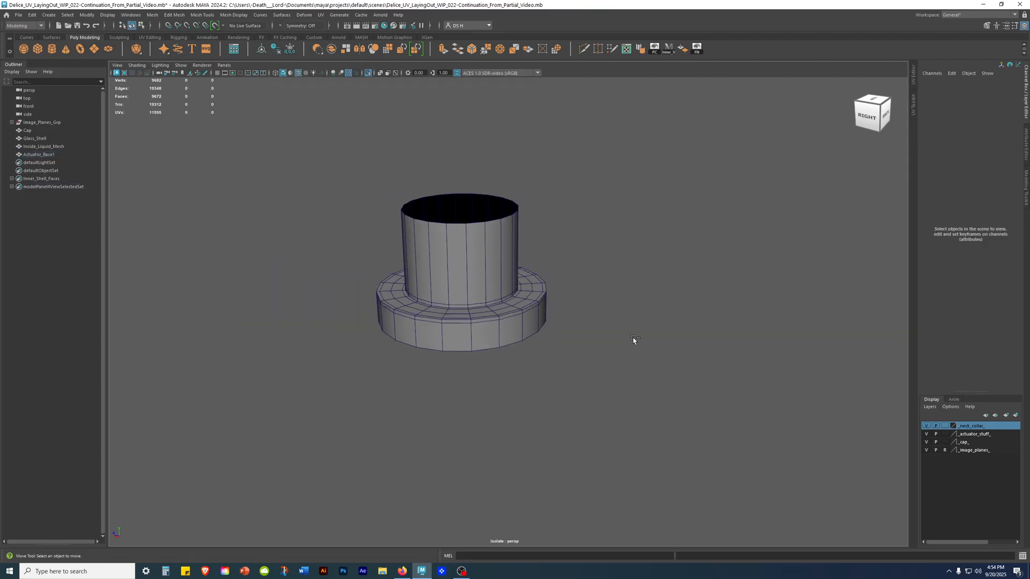
pyautogui.hotkey('ctrl', '1')
pyautogui.keyDown('alt'); pyautogui.moveTo(739, 318); pyautogui.dragTo(465, 300); pyautogui.keyUp('alt')
pyautogui.keyDown('alt'); pyautogui.moveTo(465, 300); pyautogui.dragTo(489, 340, button='right'); pyautogui.keyUp('alt')
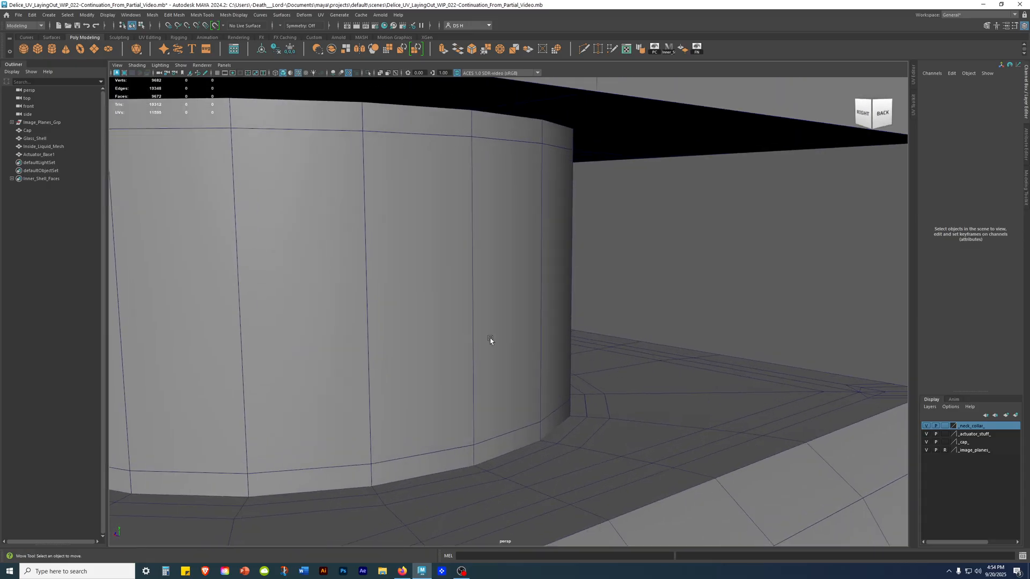
pyautogui.click(490, 340)
pyautogui.keyDown('alt'); pyautogui.moveTo(604, 317); pyautogui.dragTo(572, 311, button='right'); pyautogui.keyUp('alt')
pyautogui.keyDown('alt'); pyautogui.moveTo(572, 310); pyautogui.dragTo(545, 303); pyautogui.keyUp('alt')
pyautogui.keyDown('alt'); pyautogui.moveTo(545, 303); pyautogui.dragTo(337, 293, button='right'); pyautogui.keyUp('alt')
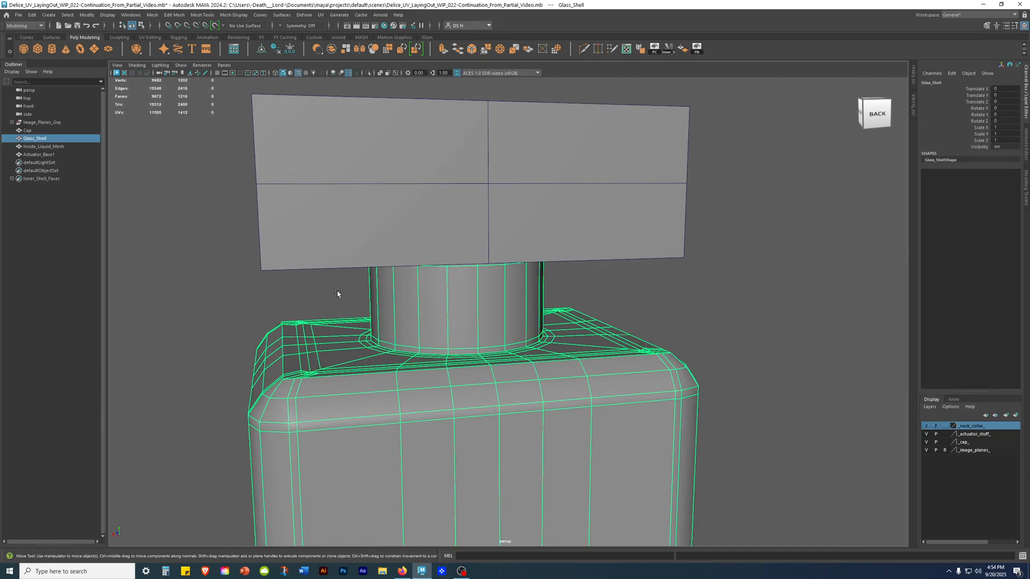
# Hide the _cap_ display layer and frame the pump and bottle neck in shaded display.
pyautogui.press('4')
pyautogui.keyDown('alt'); pyautogui.moveTo(523, 264); pyautogui.dragTo(552, 289); pyautogui.keyUp('alt')
pyautogui.keyDown('alt'); pyautogui.moveTo(552, 289); pyautogui.dragTo(657, 272, button='right'); pyautogui.keyUp('alt')
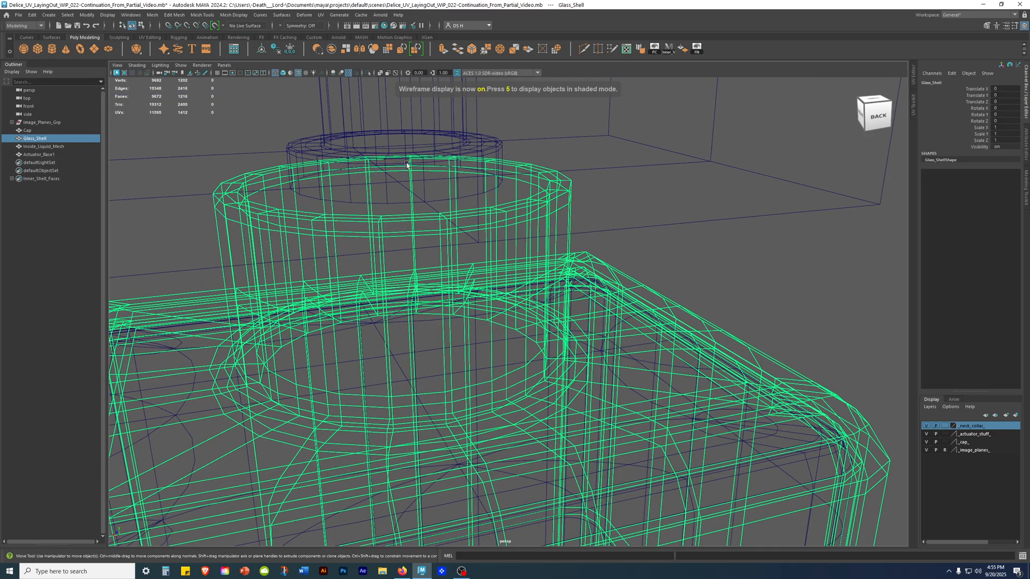
pyautogui.click(768, 215)
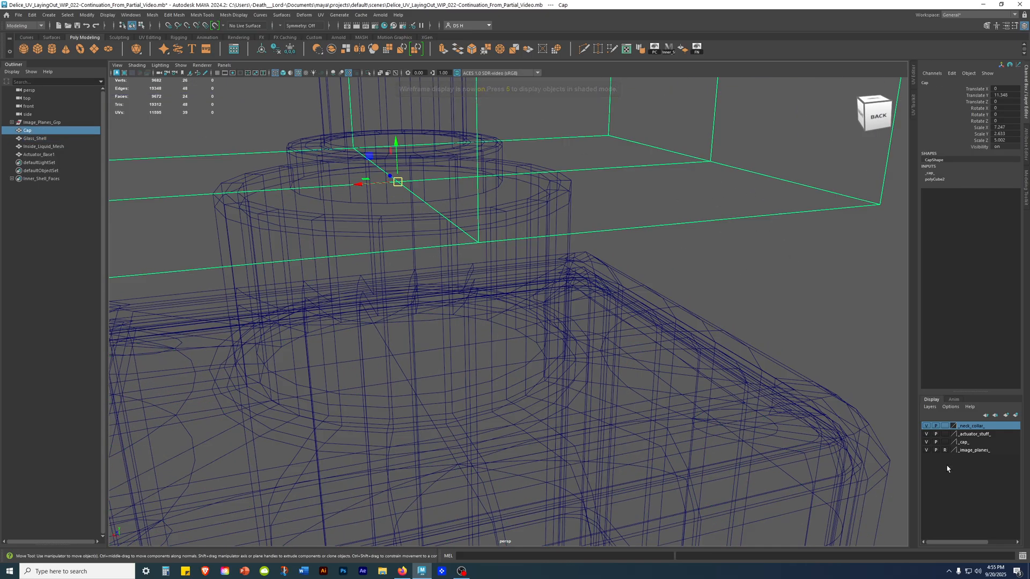
pyautogui.click(840, 350)
pyautogui.click(926, 442)
pyautogui.scroll(-5, 490, 314)
pyautogui.press('5')
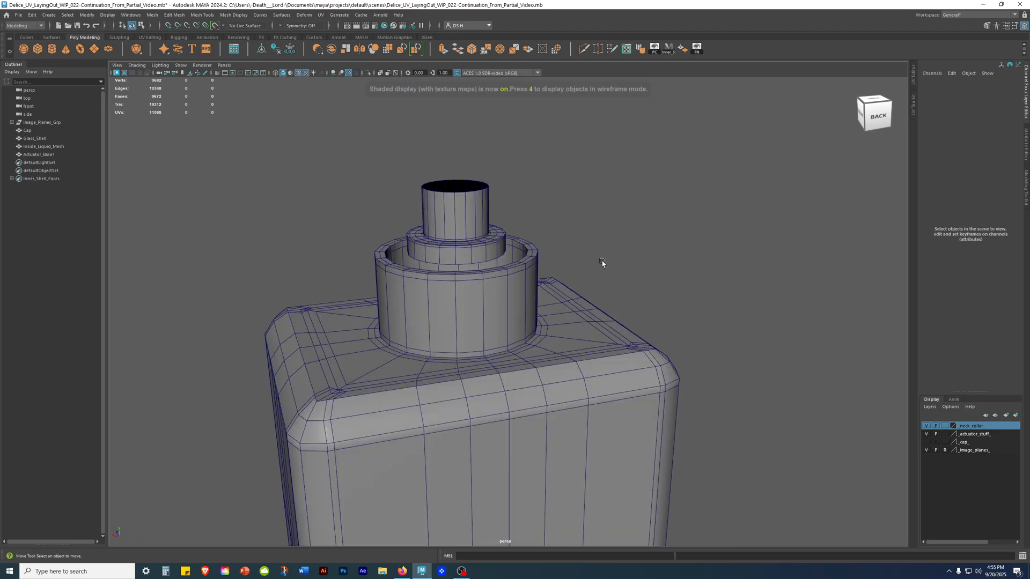
pyautogui.keyDown('alt'); pyautogui.moveTo(518, 193); pyautogui.dragTo(571, 279); pyautogui.keyUp('alt')
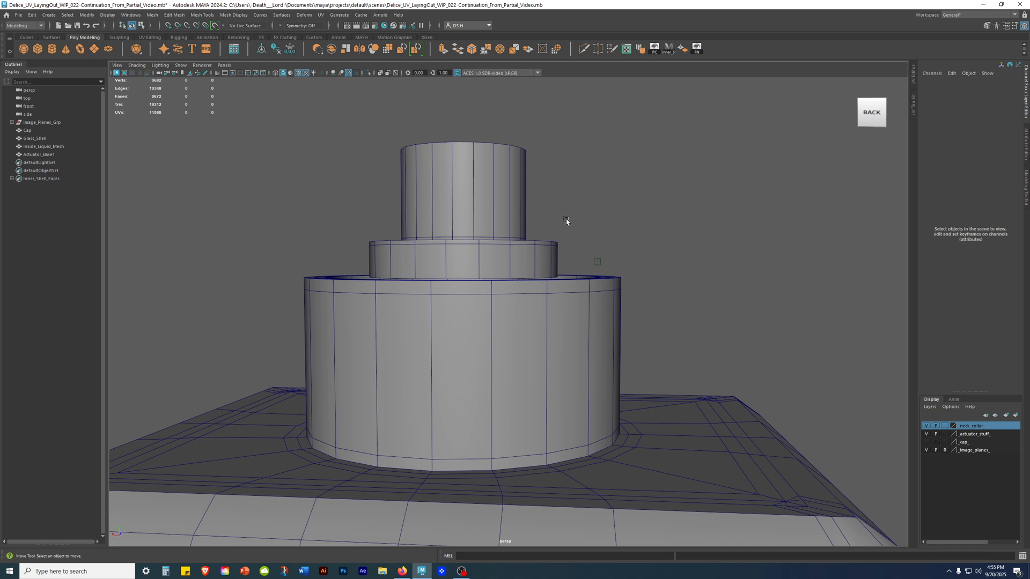
# Check the pump and bottle neck wireframe against the reference image in the front view, ending back in perspective.
pyautogui.keyDown('alt'); pyautogui.moveTo(428, 260); pyautogui.dragTo(493, 341); pyautogui.keyUp('alt')
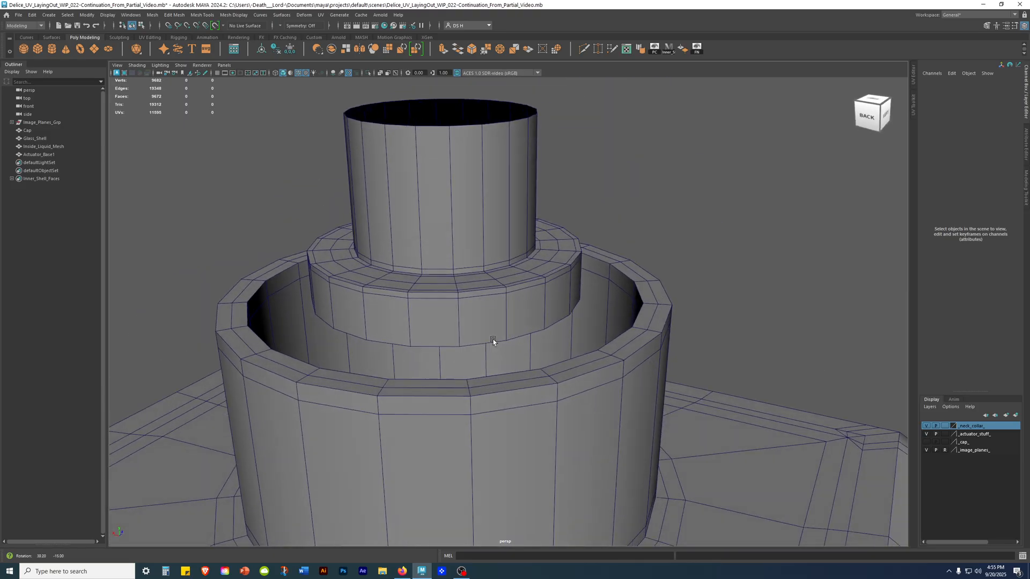
pyautogui.scroll(-3, 537, 300)
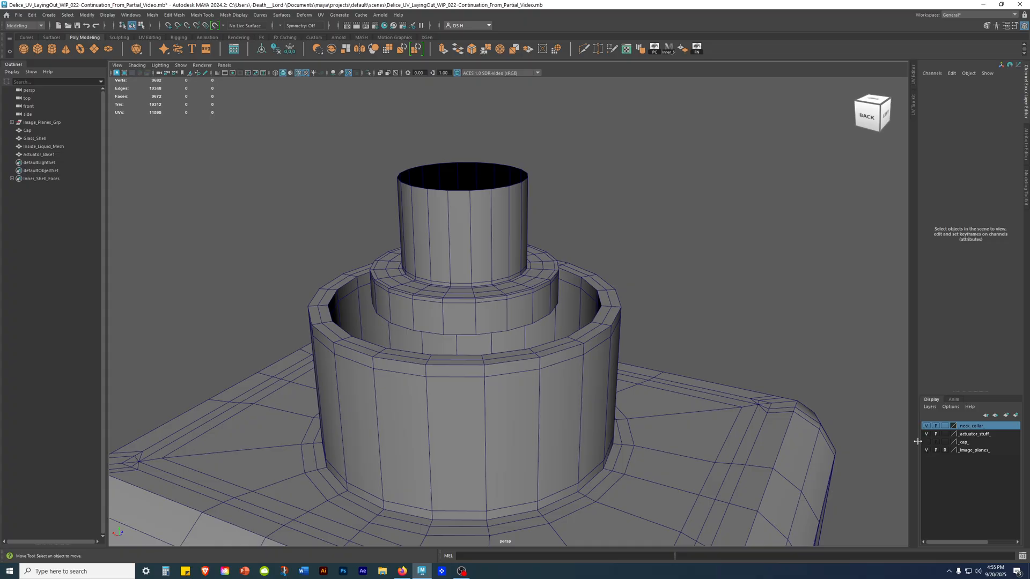
pyautogui.press('space')
pyautogui.press('space')
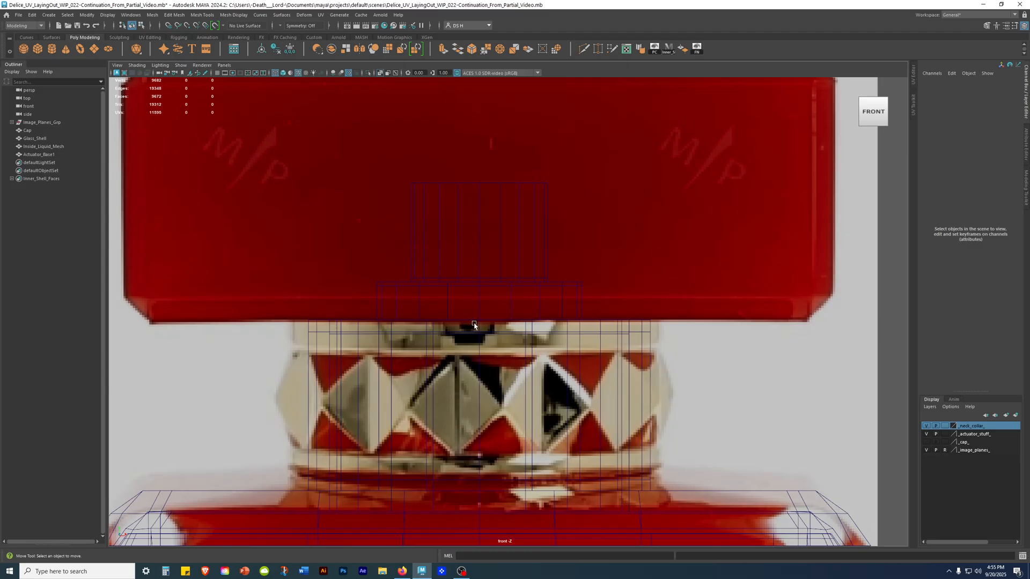
pyautogui.press('space')
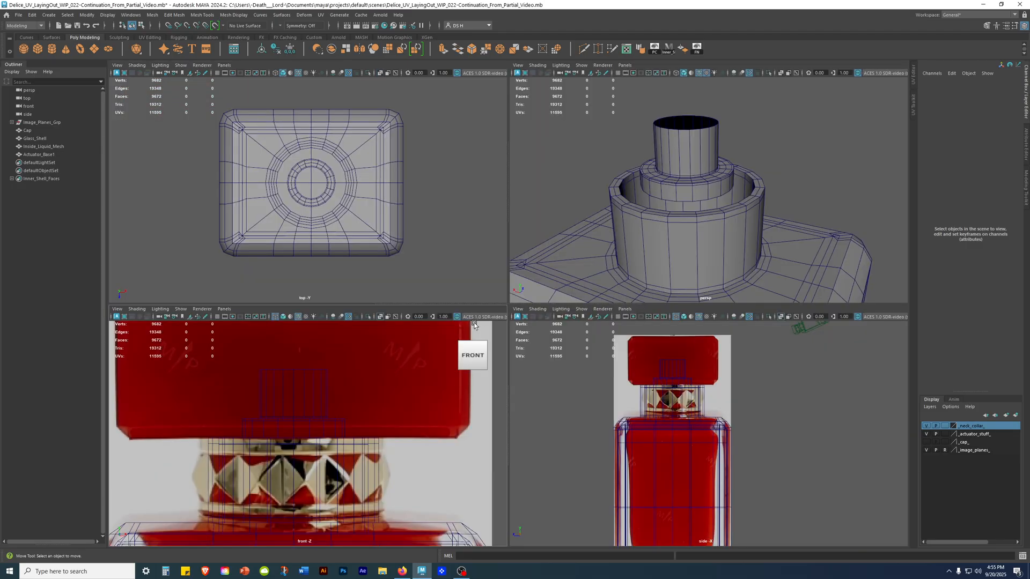
pyautogui.press('space')
# Examine from several sides how the pump and actuator base sit inside the bottle neck.
pyautogui.keyDown('alt'); pyautogui.moveTo(655, 270); pyautogui.dragTo(576, 274); pyautogui.keyUp('alt')
pyautogui.keyDown('alt'); pyautogui.moveTo(575, 274); pyautogui.dragTo(745, 395, button='right'); pyautogui.keyUp('alt')
pyautogui.keyDown('alt'); pyautogui.moveTo(744, 395); pyautogui.dragTo(481, 413); pyautogui.keyUp('alt')
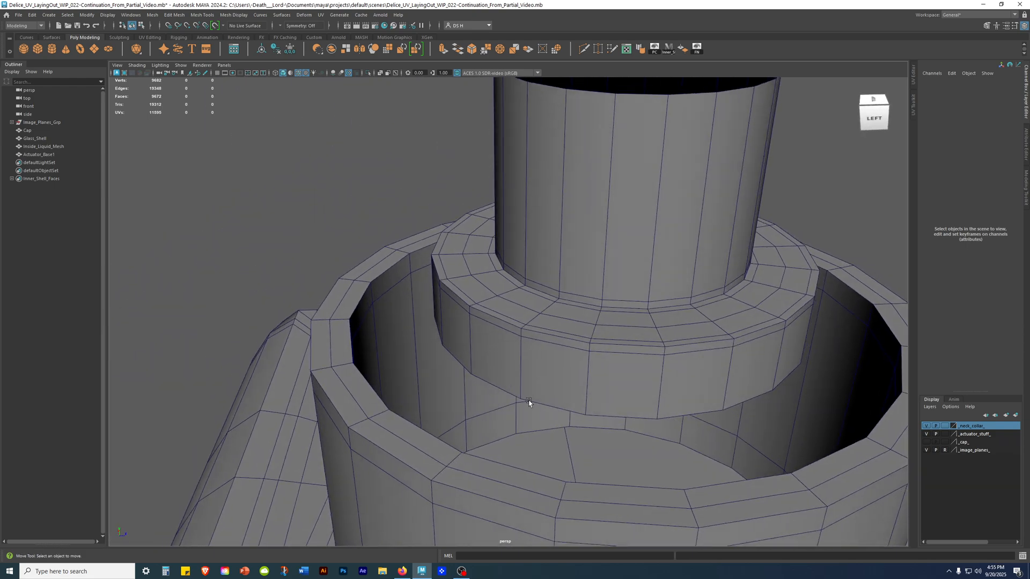
pyautogui.keyDown('alt'); pyautogui.moveTo(370, 317); pyautogui.dragTo(601, 287); pyautogui.keyUp('alt')
pyautogui.keyDown('alt'); pyautogui.moveTo(600, 287); pyautogui.dragTo(59, 375, button='right'); pyautogui.keyUp('alt')
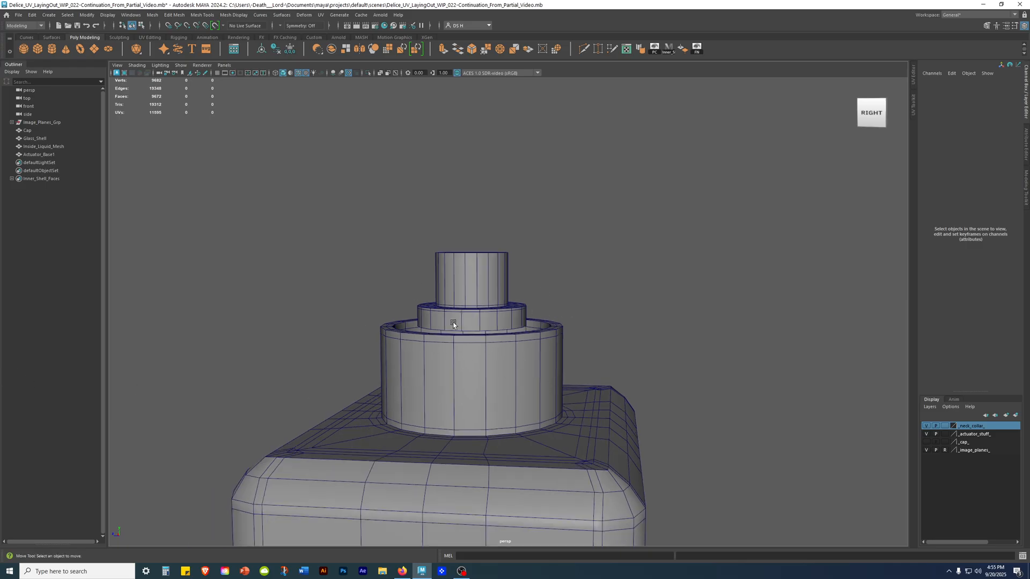
pyautogui.keyDown('alt'); pyautogui.moveTo(449, 323); pyautogui.dragTo(584, 371, button='right'); pyautogui.keyUp('alt')
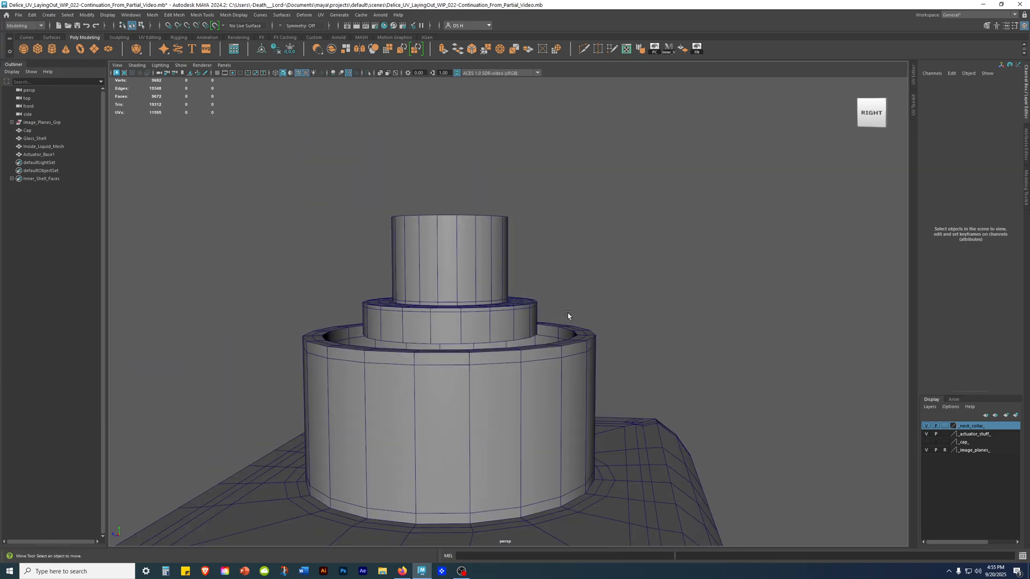
pyautogui.keyDown('alt'); pyautogui.moveTo(581, 328); pyautogui.dragTo(524, 339); pyautogui.keyUp('alt')
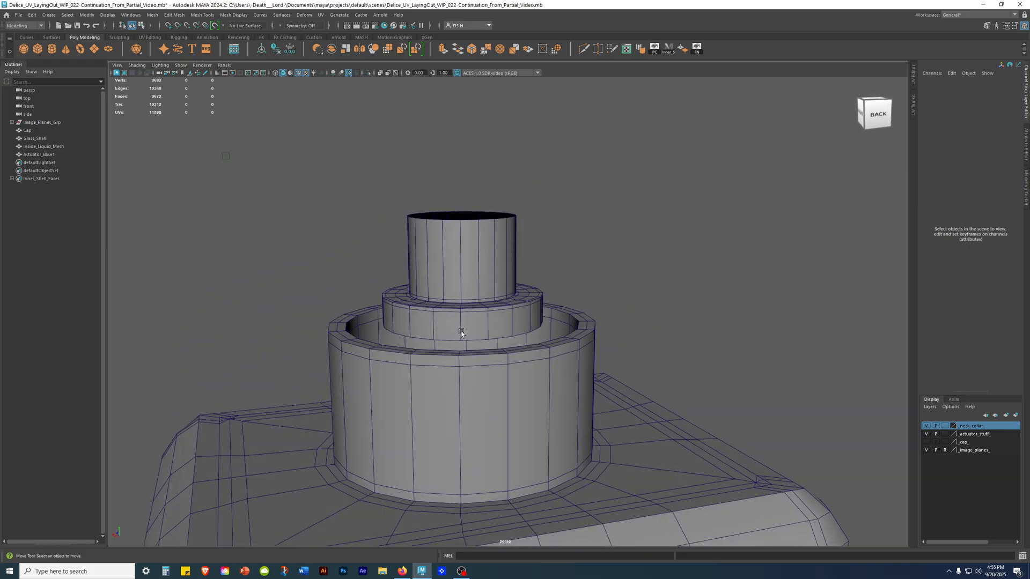
pyautogui.keyDown('alt'); pyautogui.moveTo(461, 331); pyautogui.dragTo(465, 313); pyautogui.keyUp('alt')
# Select the glass shell and make the _cap_ display layer visible again above the bottle neck.
pyautogui.click(466, 277)
pyautogui.click(542, 396)
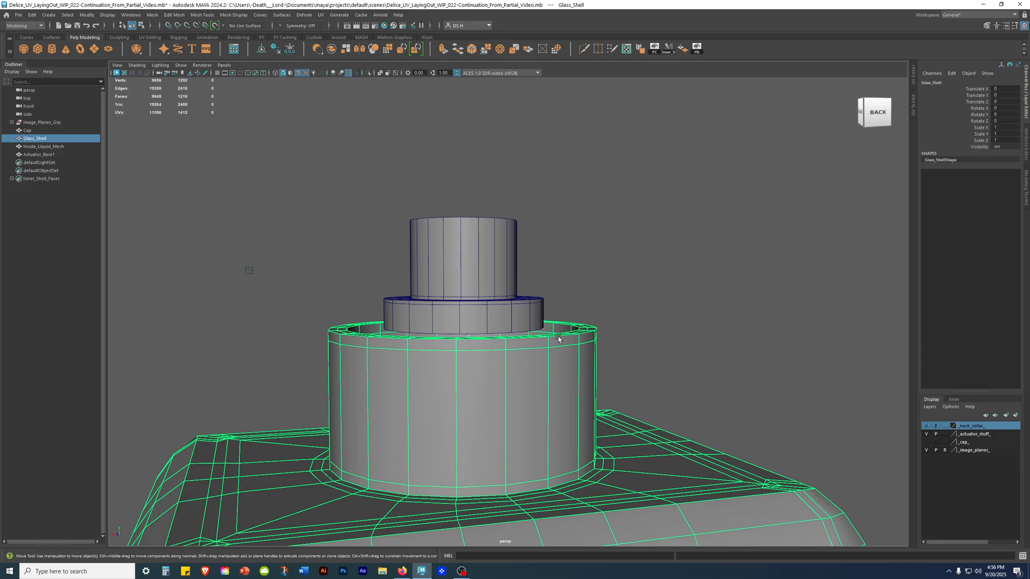
pyautogui.click(926, 443)
pyautogui.keyDown('alt'); pyautogui.moveTo(645, 360); pyautogui.dragTo(713, 358); pyautogui.keyUp('alt')
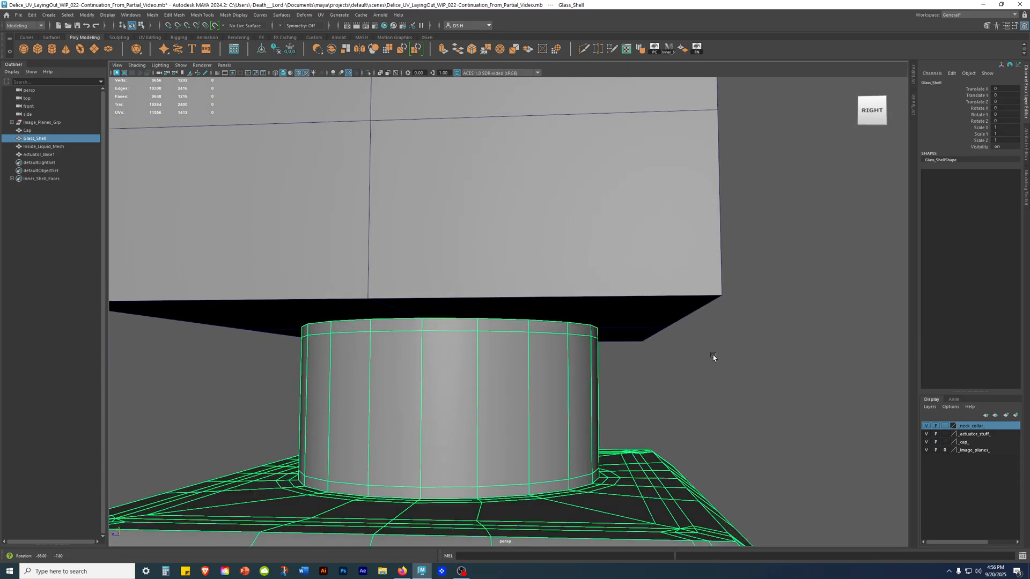
# Clear the selection and compare the neck, cap and whole bottle with the reference image in the side view.
pyautogui.press('space')
pyautogui.press('space')
pyautogui.click(552, 244)
pyautogui.keyDown('alt'); pyautogui.moveTo(552, 243); pyautogui.dragTo(842, 375, button='right'); pyautogui.keyUp('alt')
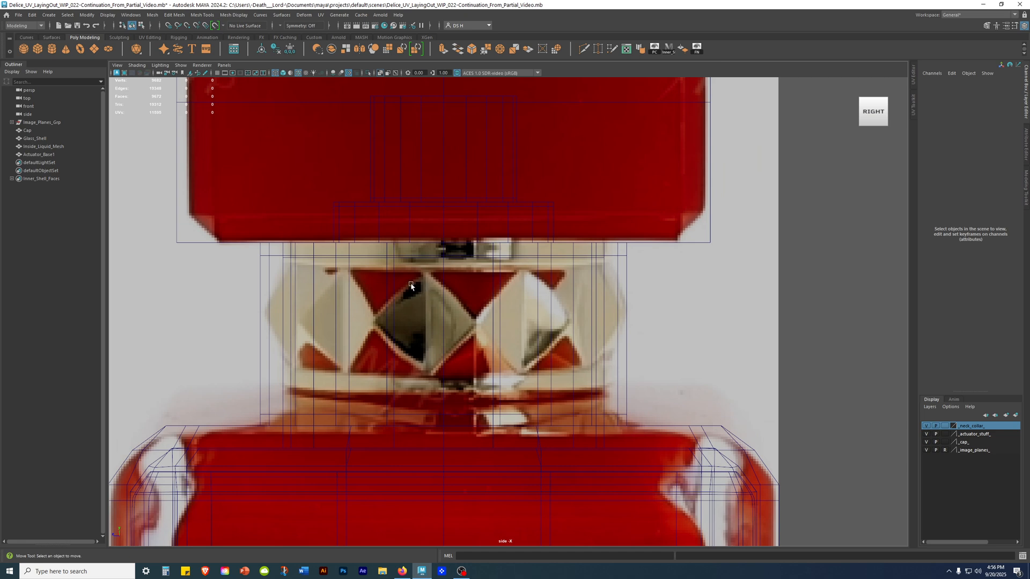
pyautogui.scroll(-5, 504, 250)
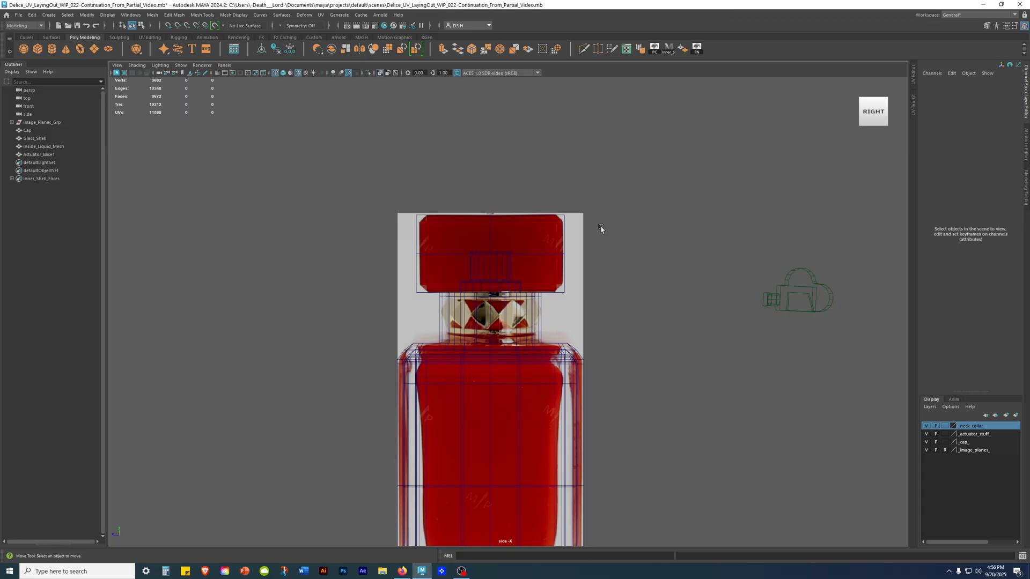
pyautogui.keyDown('alt'); pyautogui.moveTo(645, 381); pyautogui.dragTo(626, 250, button='middle'); pyautogui.keyUp('alt')
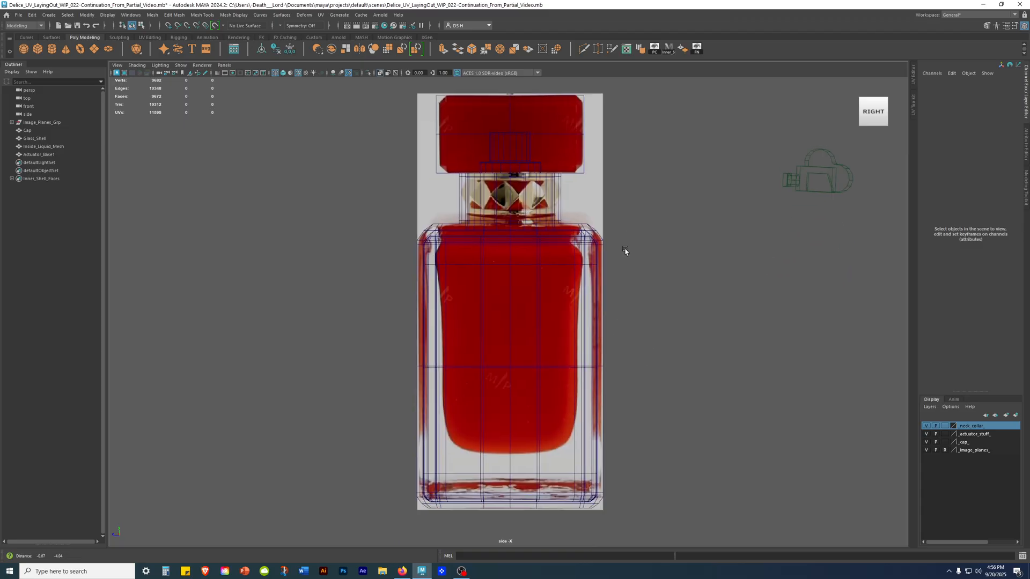